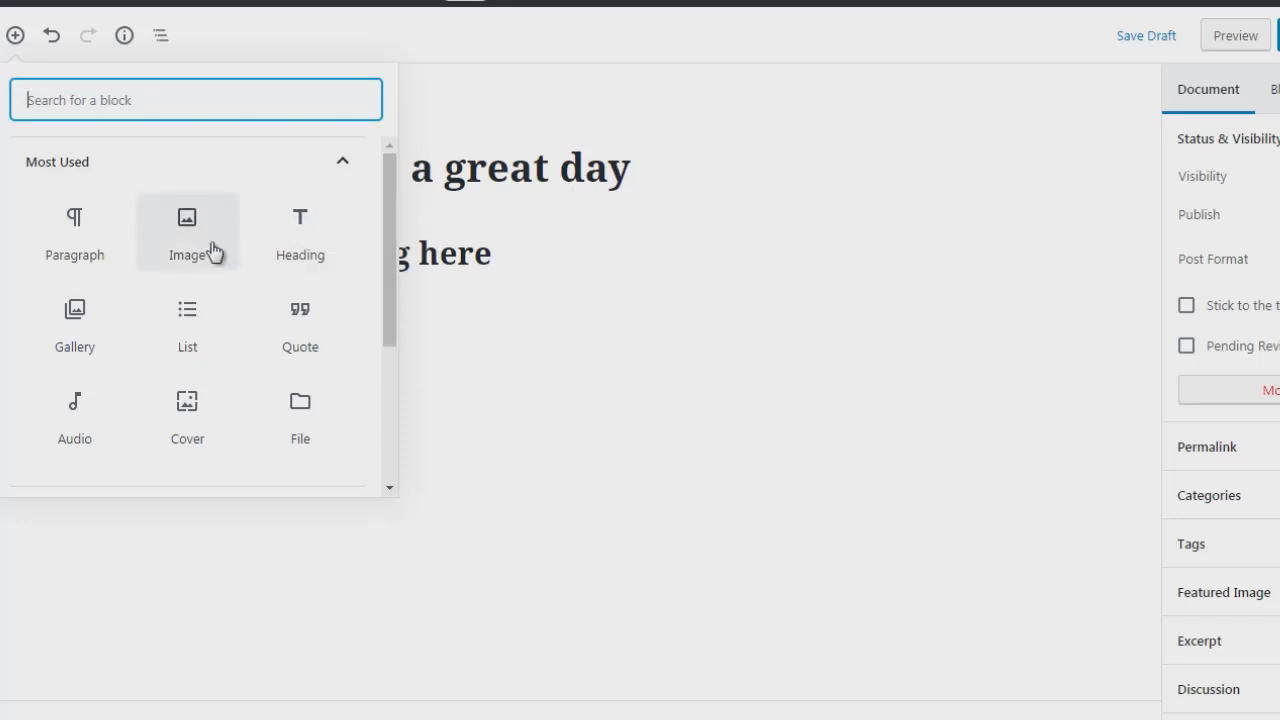
Step: Browse the available blocks in the Most Used and Common Blocks categories of the block library
{"action": "left_click", "coordinate": [388, 255]}
{"action": "scroll", "coordinate": [387, 255], "scroll_direction": "down", "scroll_amount": 1}
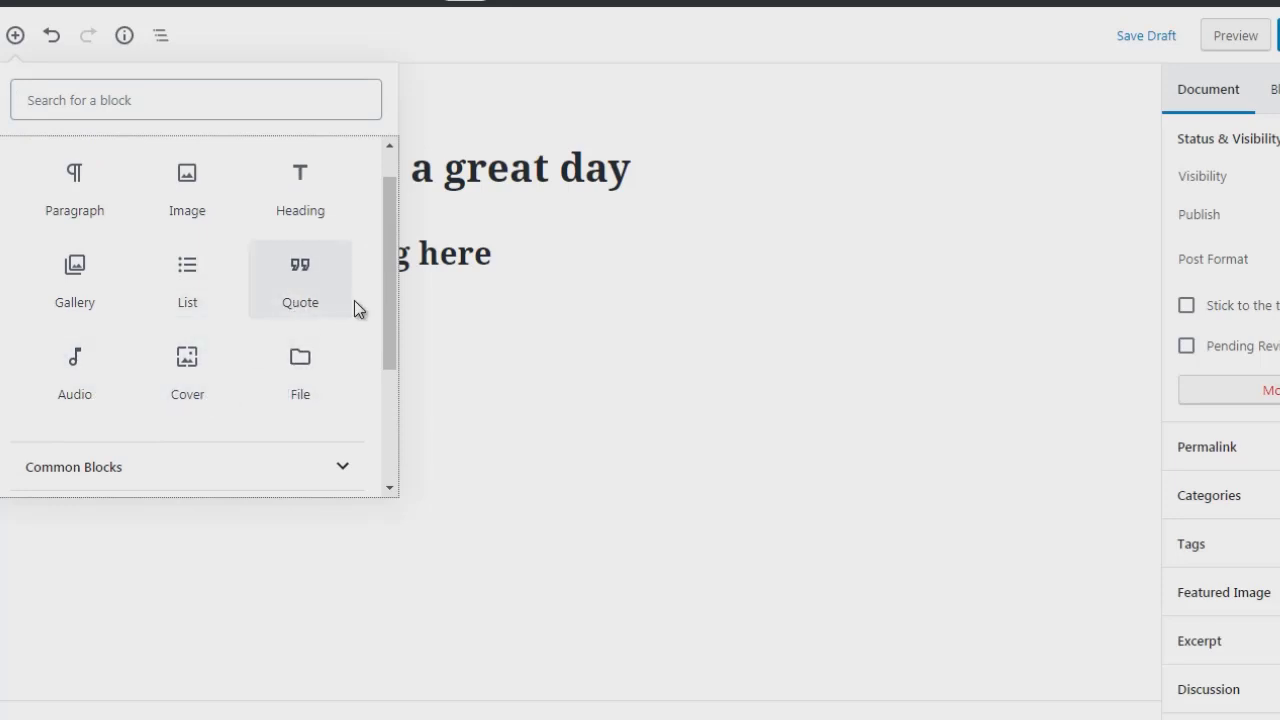
{"action": "left_click_drag", "start_coordinate": [386, 281], "coordinate": [386, 247]}
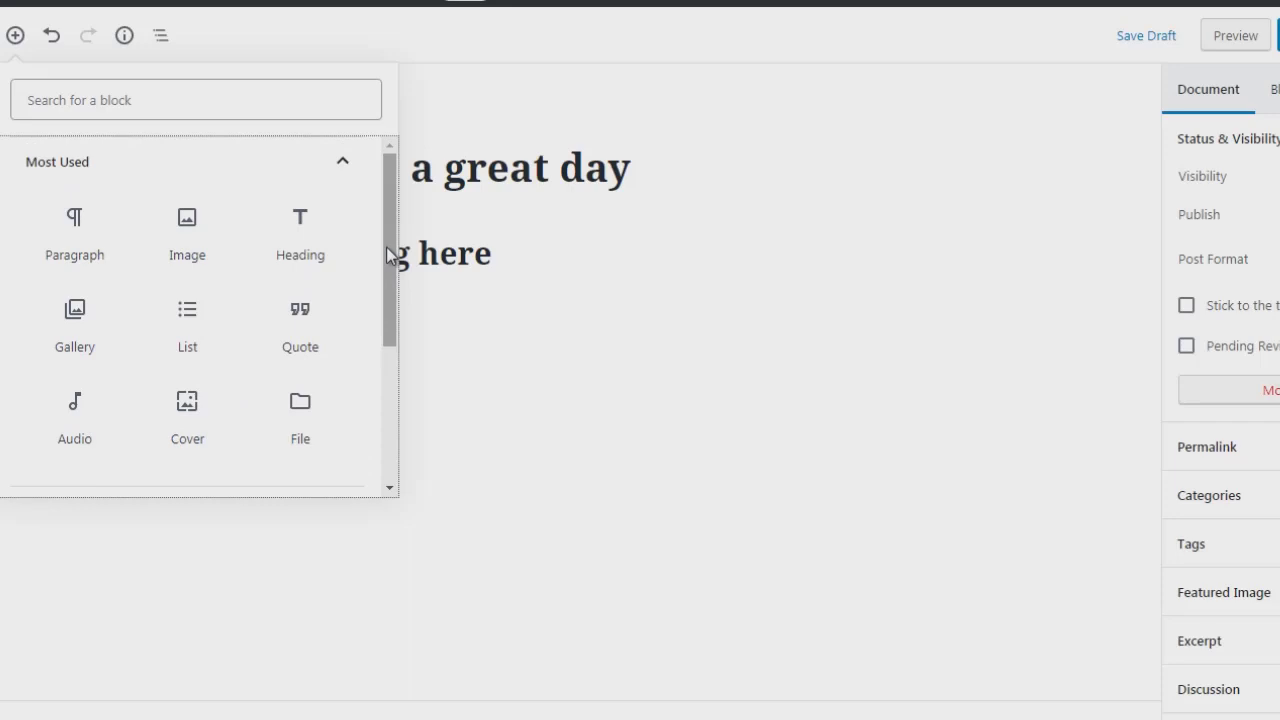
{"action": "left_click_drag", "start_coordinate": [386, 250], "coordinate": [396, 410]}
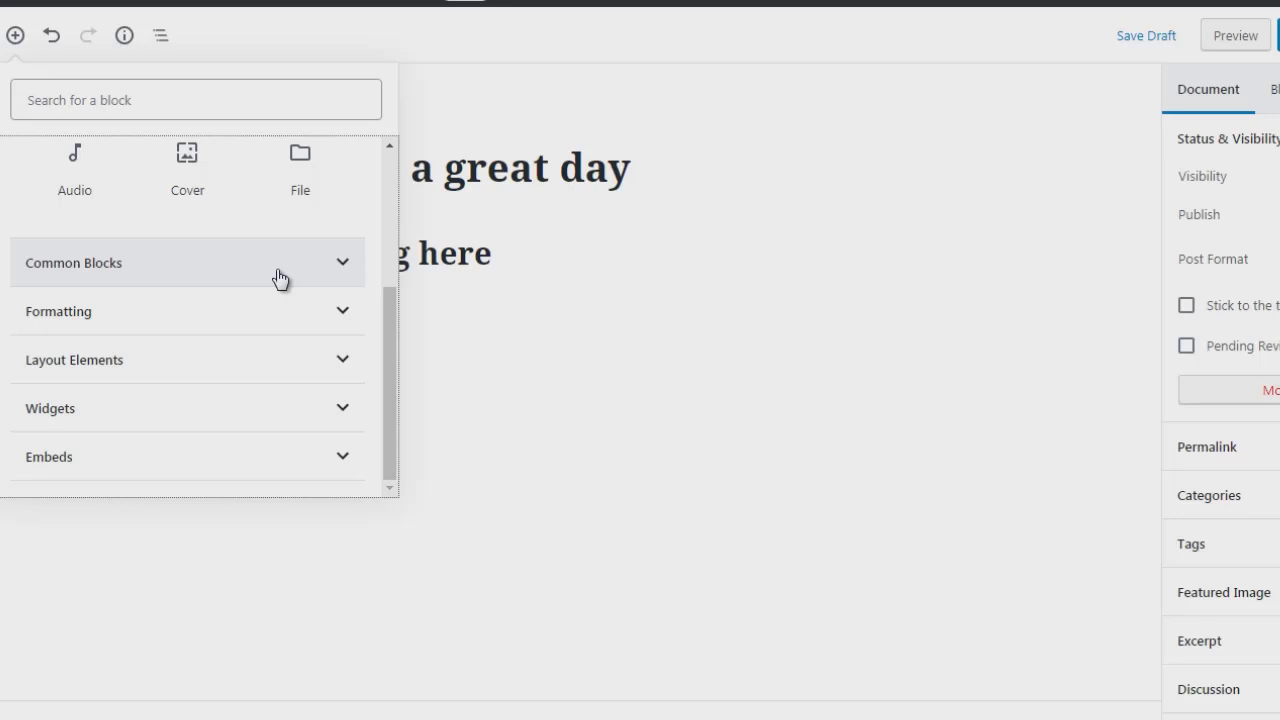
{"action": "left_click", "coordinate": [280, 278]}
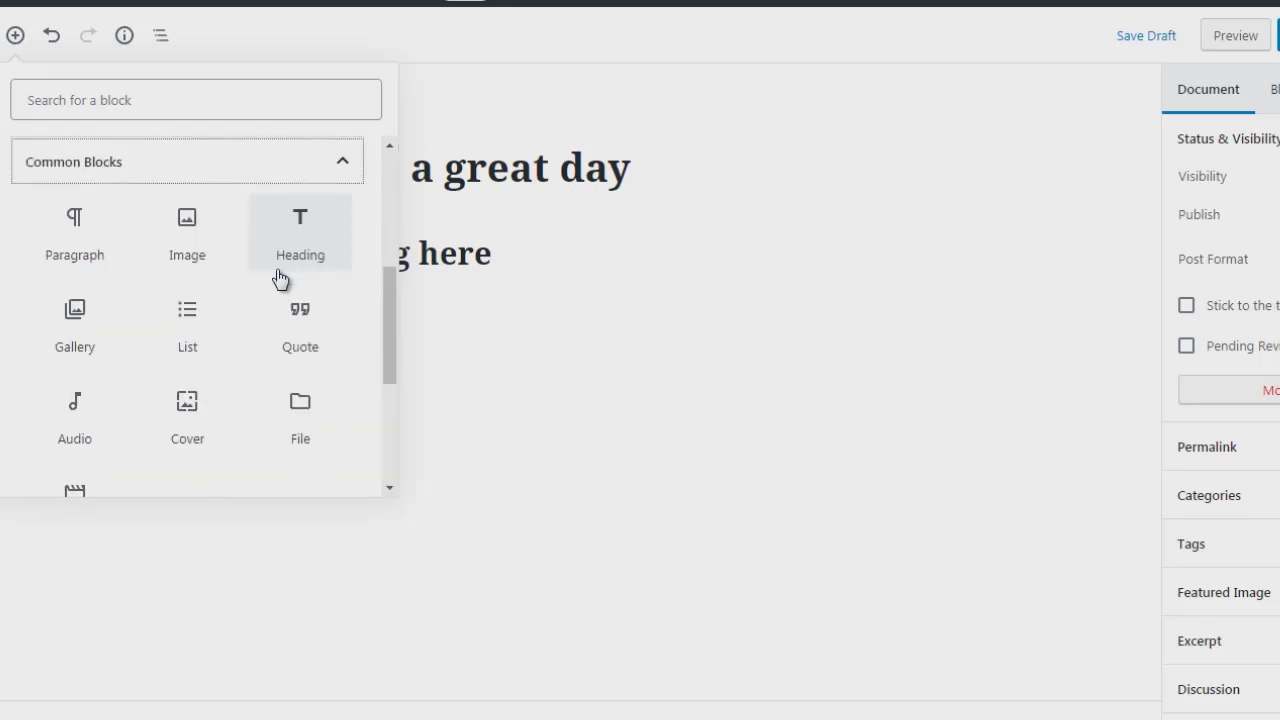
{"action": "left_click_drag", "start_coordinate": [385, 306], "coordinate": [385, 321]}
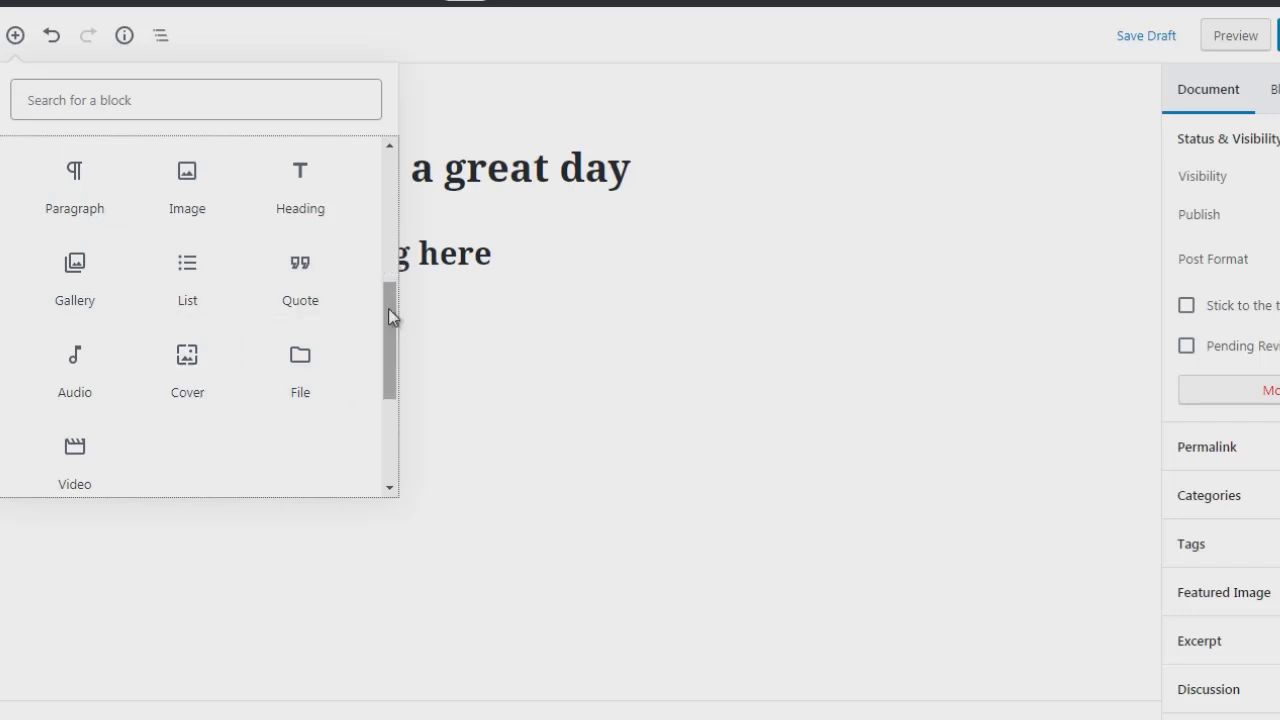
{"action": "mouse_move", "coordinate": [388, 308]}
{"action": "left_mouse_down"}
{"action": "mouse_move", "coordinate": [387, 294]}
{"action": "mouse_move", "coordinate": [384, 328]}
{"action": "left_mouse_up"}
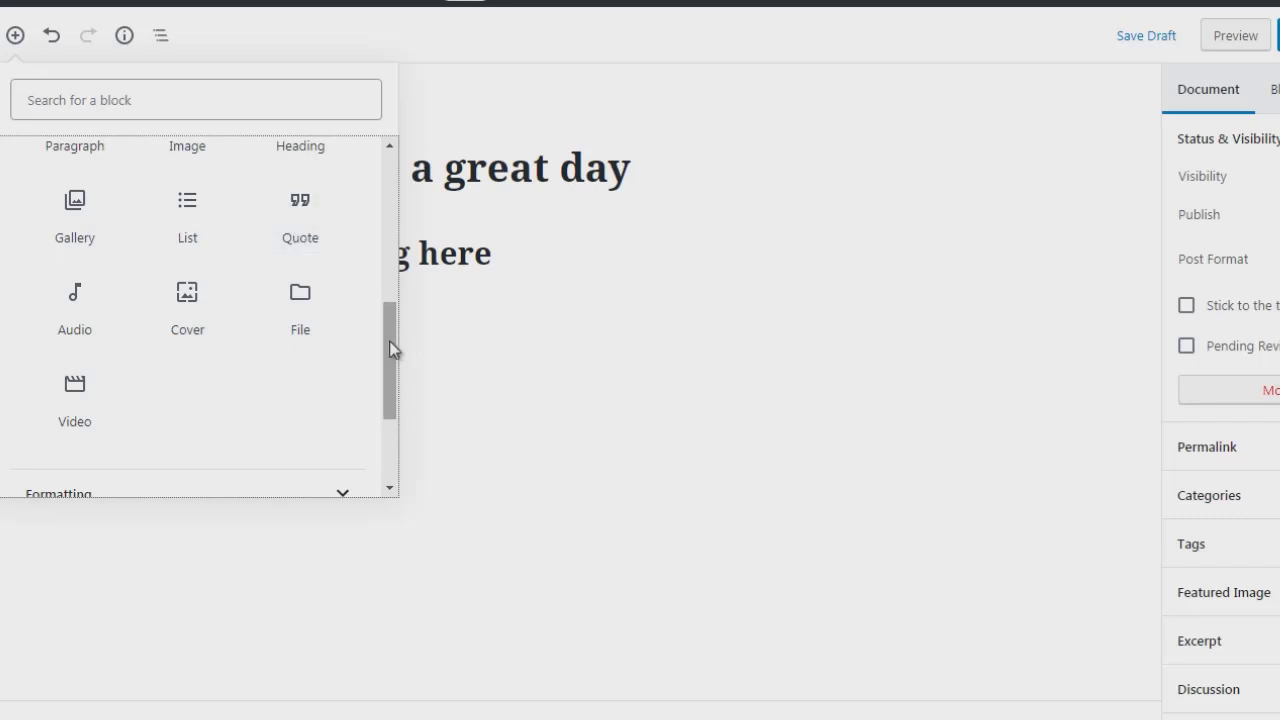
{"action": "left_click_drag", "start_coordinate": [389, 348], "coordinate": [391, 417]}
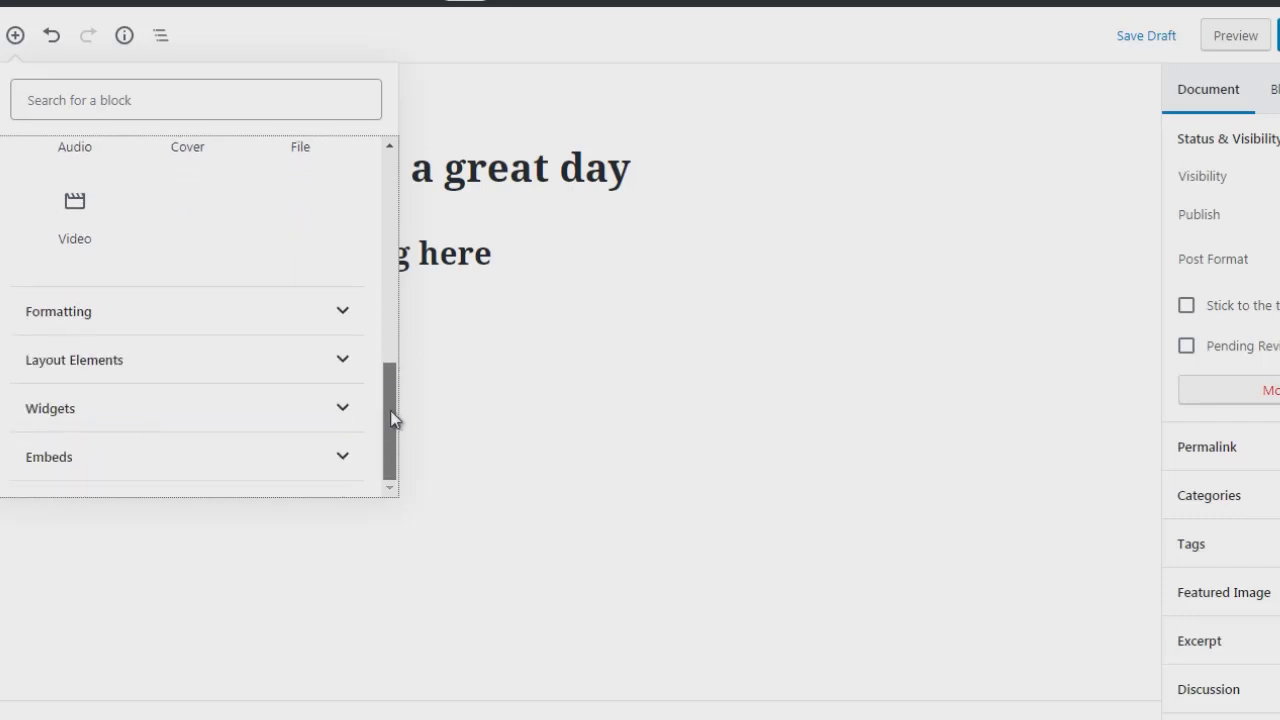
Step: Look through the Formatting, Layout Elements and Widgets categories of the block library
{"action": "left_click", "coordinate": [312, 320]}
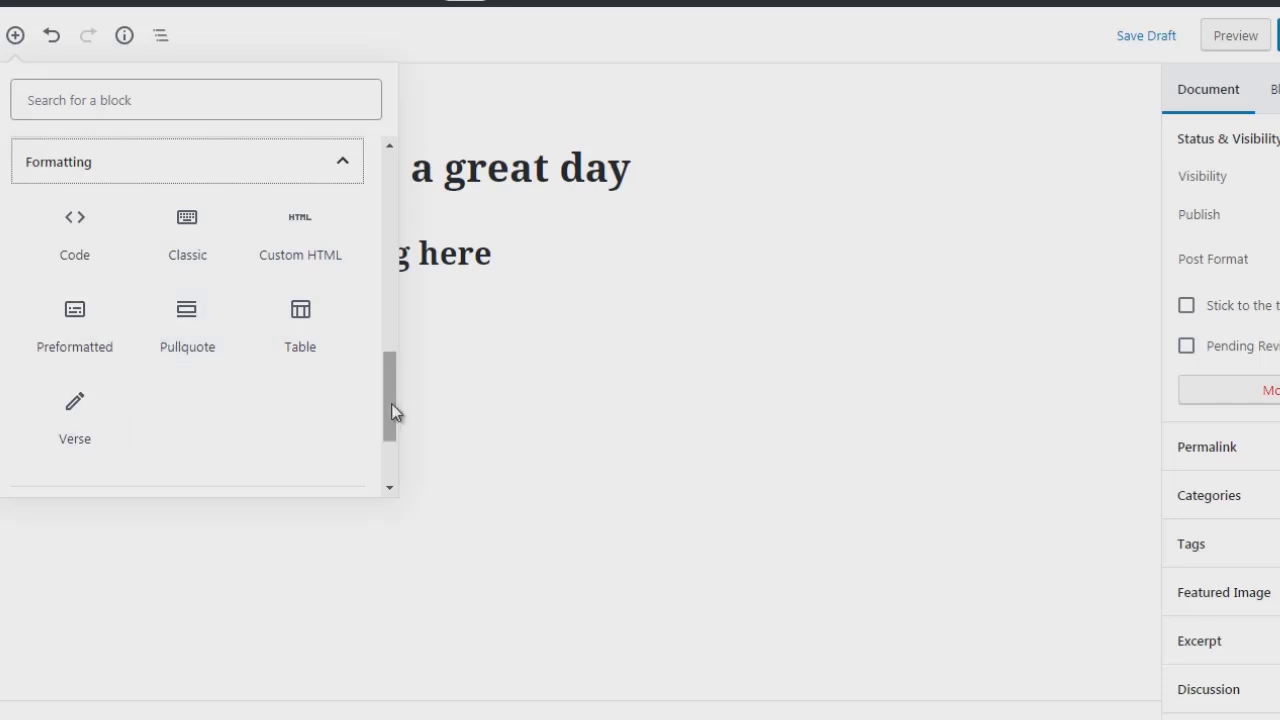
{"action": "scroll", "coordinate": [391, 412], "scroll_direction": "down", "scroll_amount": 3}
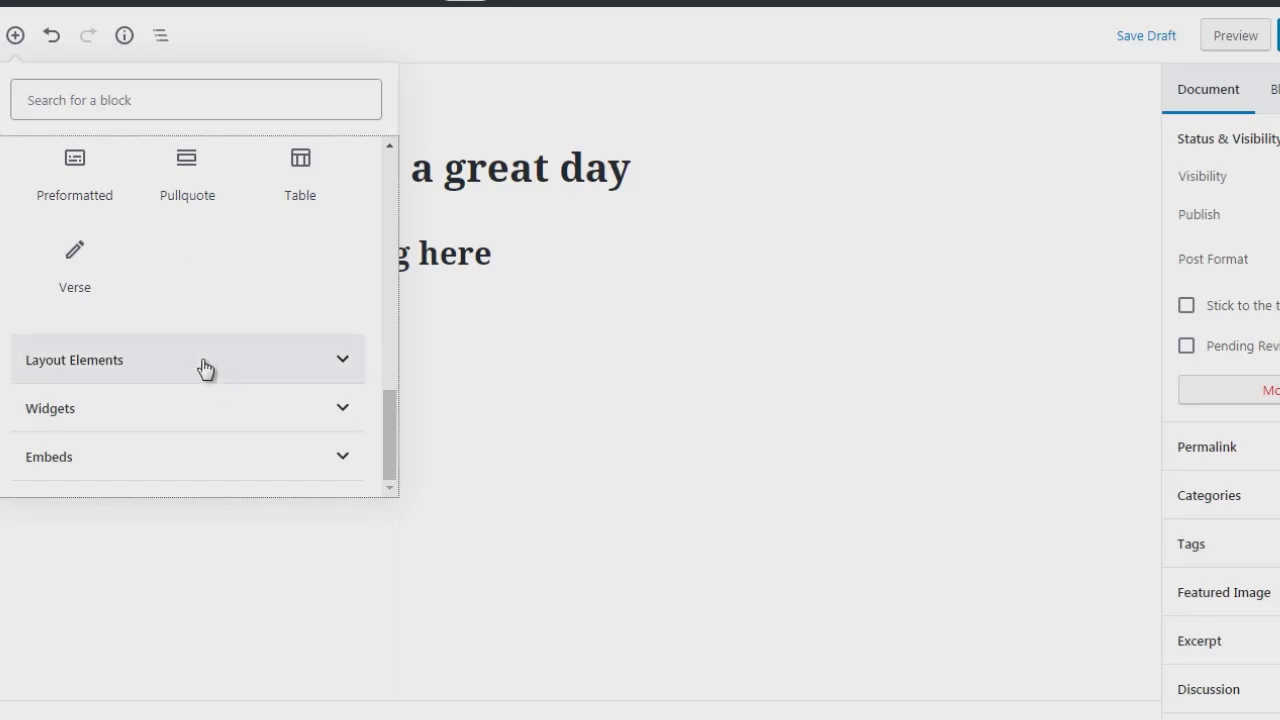
{"action": "left_click", "coordinate": [204, 368]}
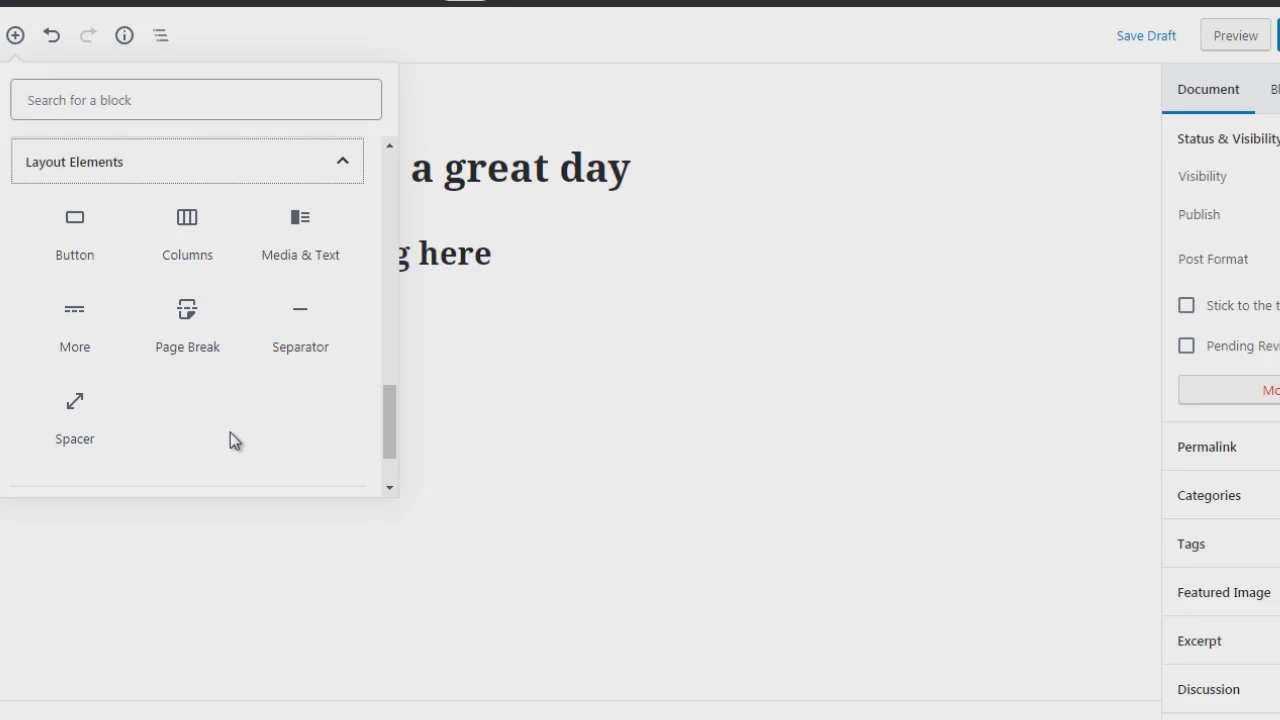
{"action": "scroll", "coordinate": [372, 431], "scroll_direction": "down", "scroll_amount": 3}
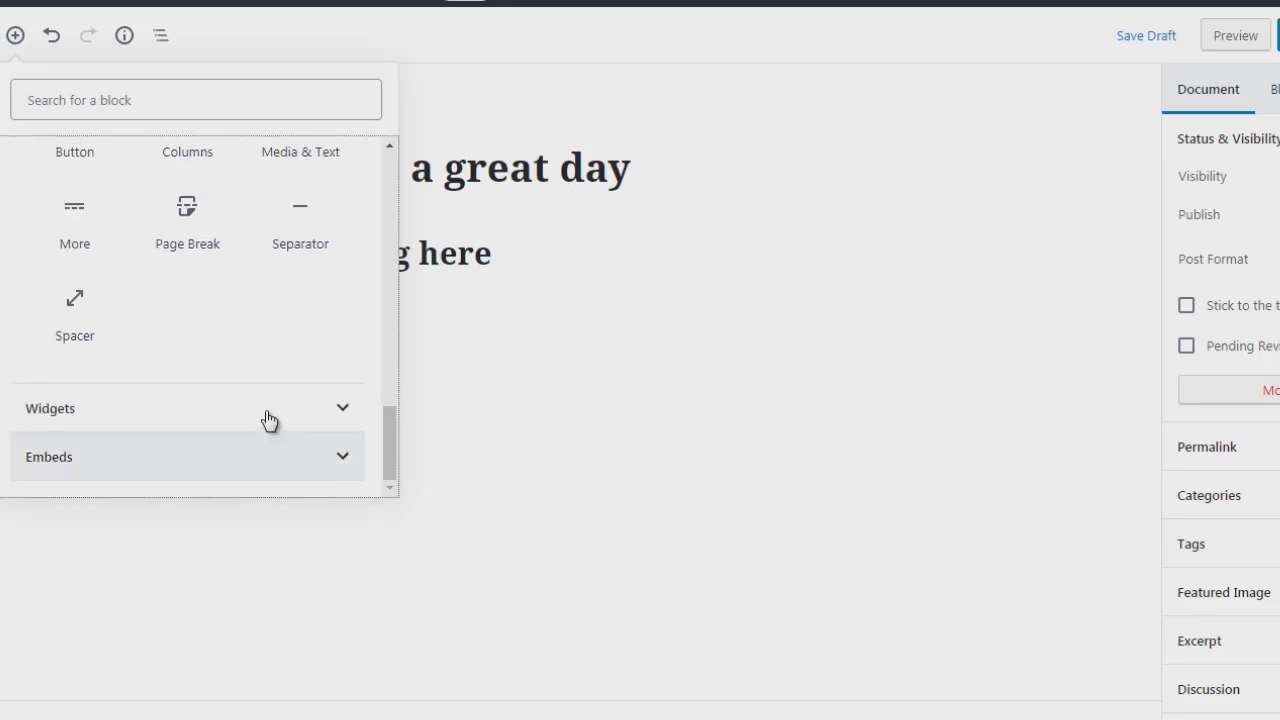
{"action": "left_click", "coordinate": [266, 420]}
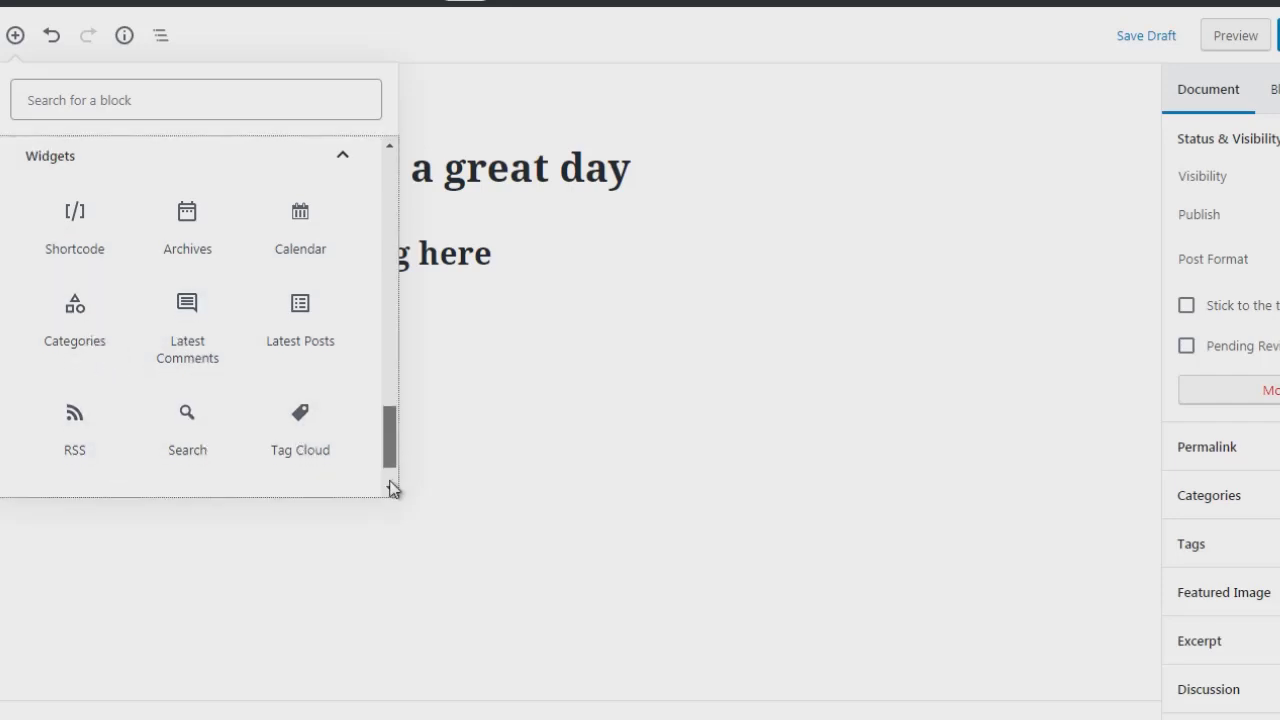
Step: Review the services offered in the Embeds category and close the block library
{"action": "scroll", "coordinate": [391, 486], "scroll_direction": "down", "scroll_amount": 1}
{"action": "left_click", "coordinate": [322, 462]}
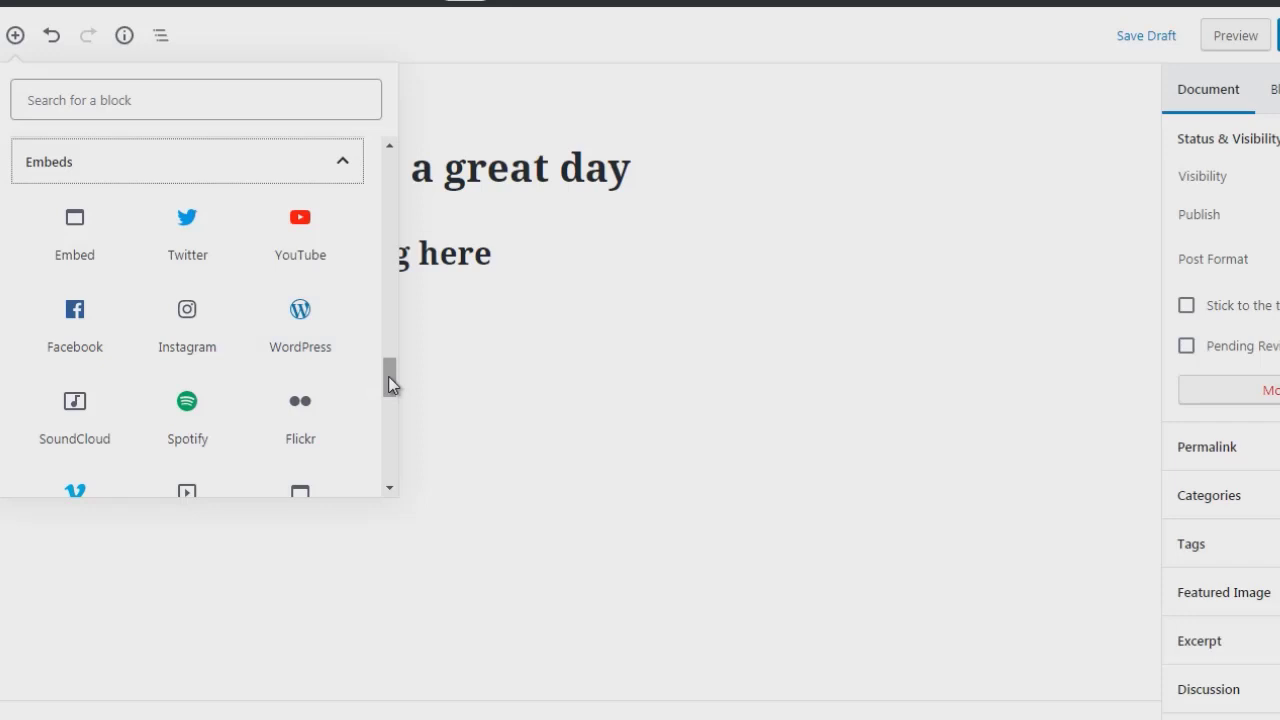
{"action": "left_click_drag", "start_coordinate": [390, 385], "coordinate": [389, 405]}
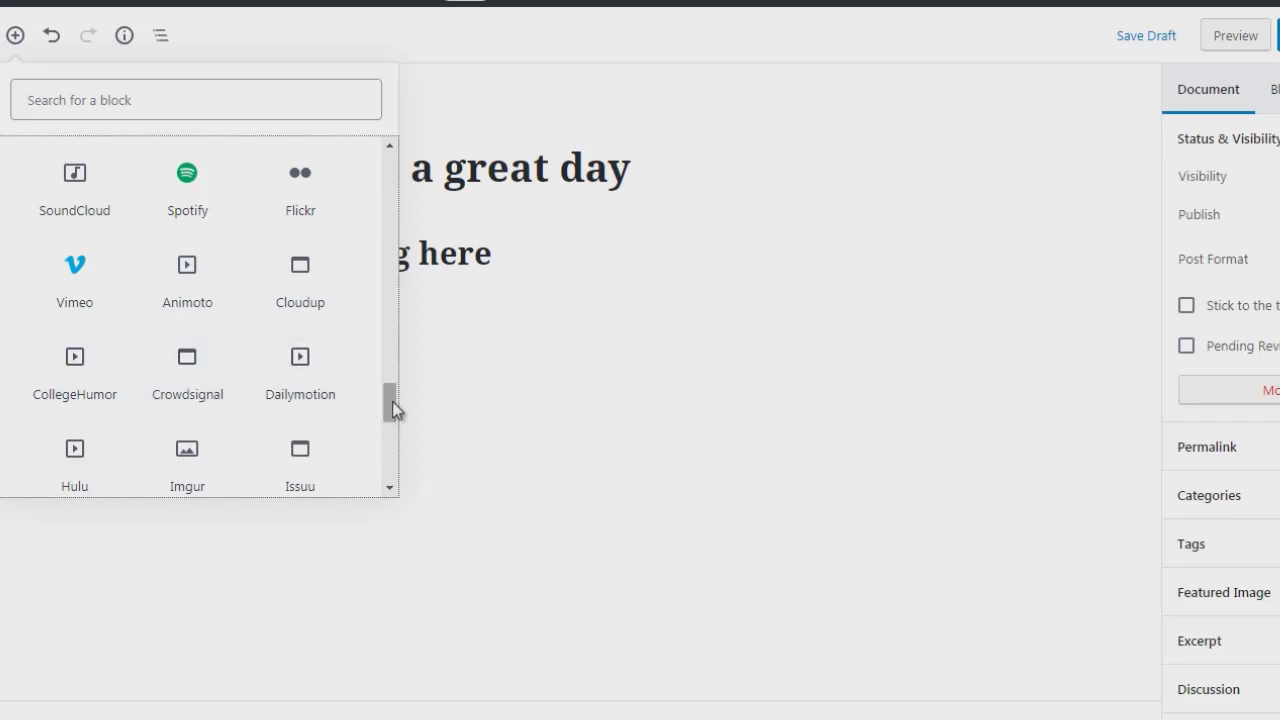
{"action": "left_click_drag", "start_coordinate": [392, 401], "coordinate": [391, 456]}
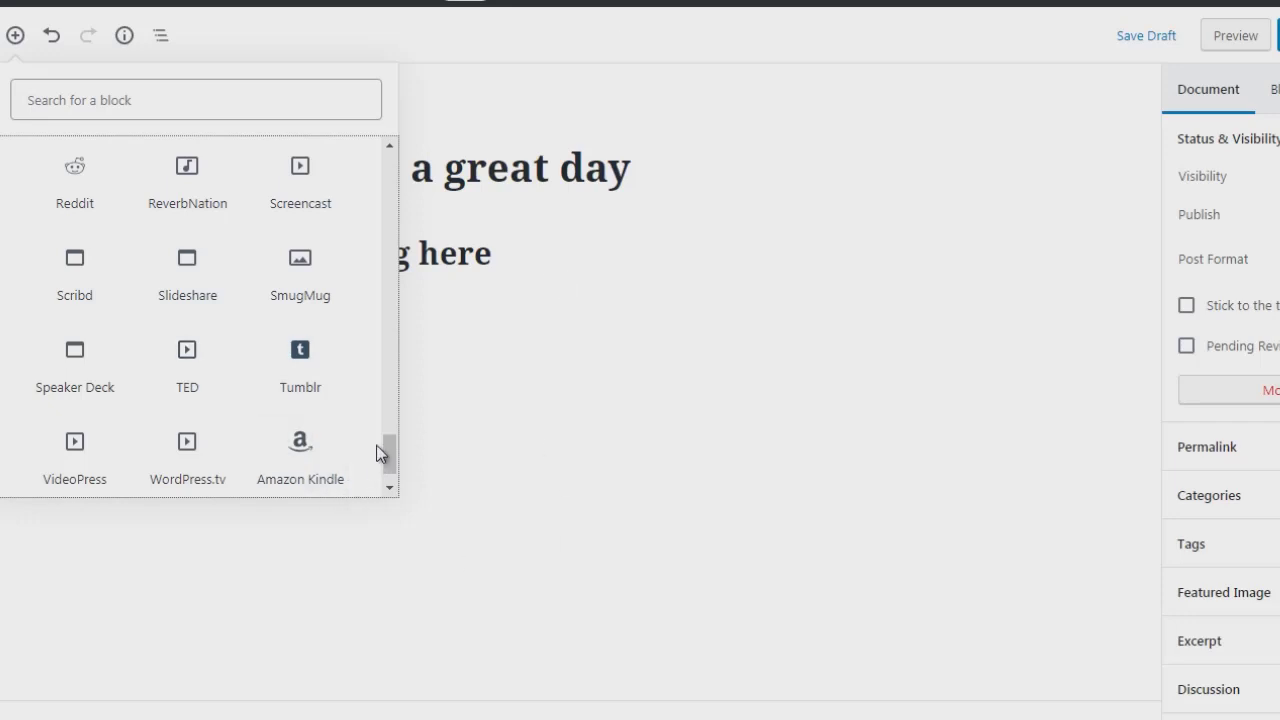
{"action": "left_click_drag", "start_coordinate": [392, 455], "coordinate": [411, 157]}
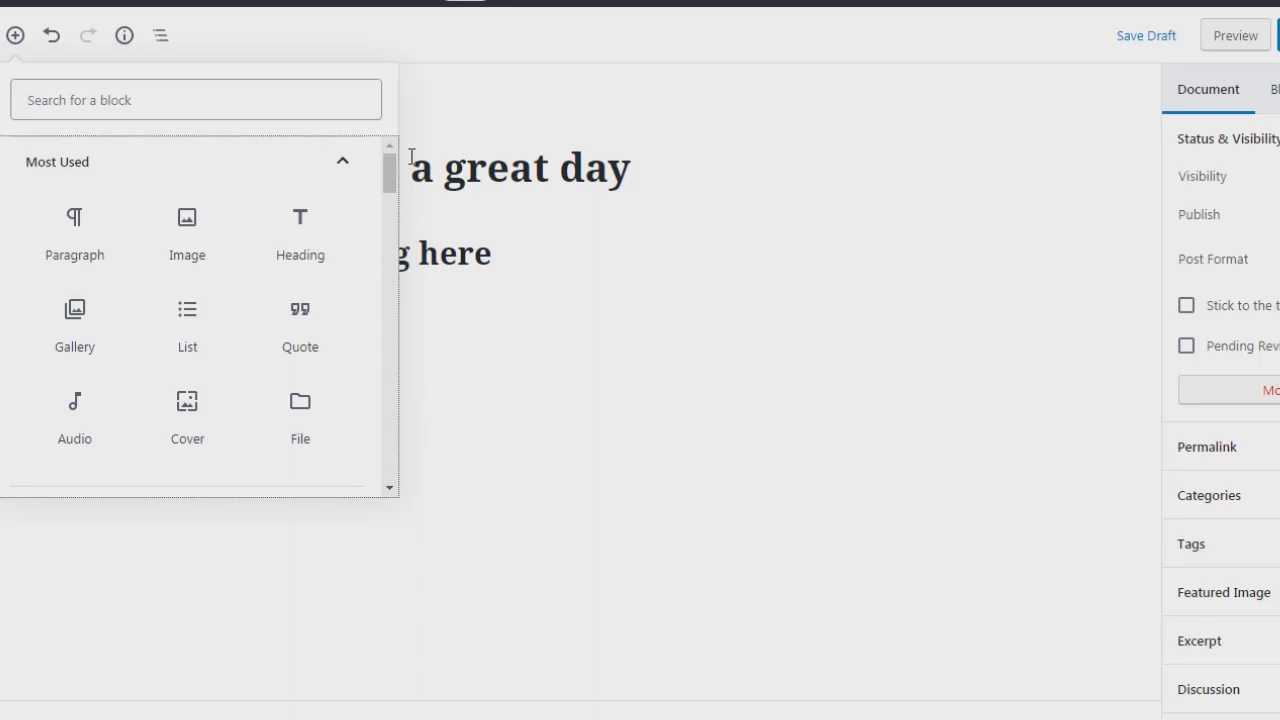
{"action": "left_click", "coordinate": [491, 109]}
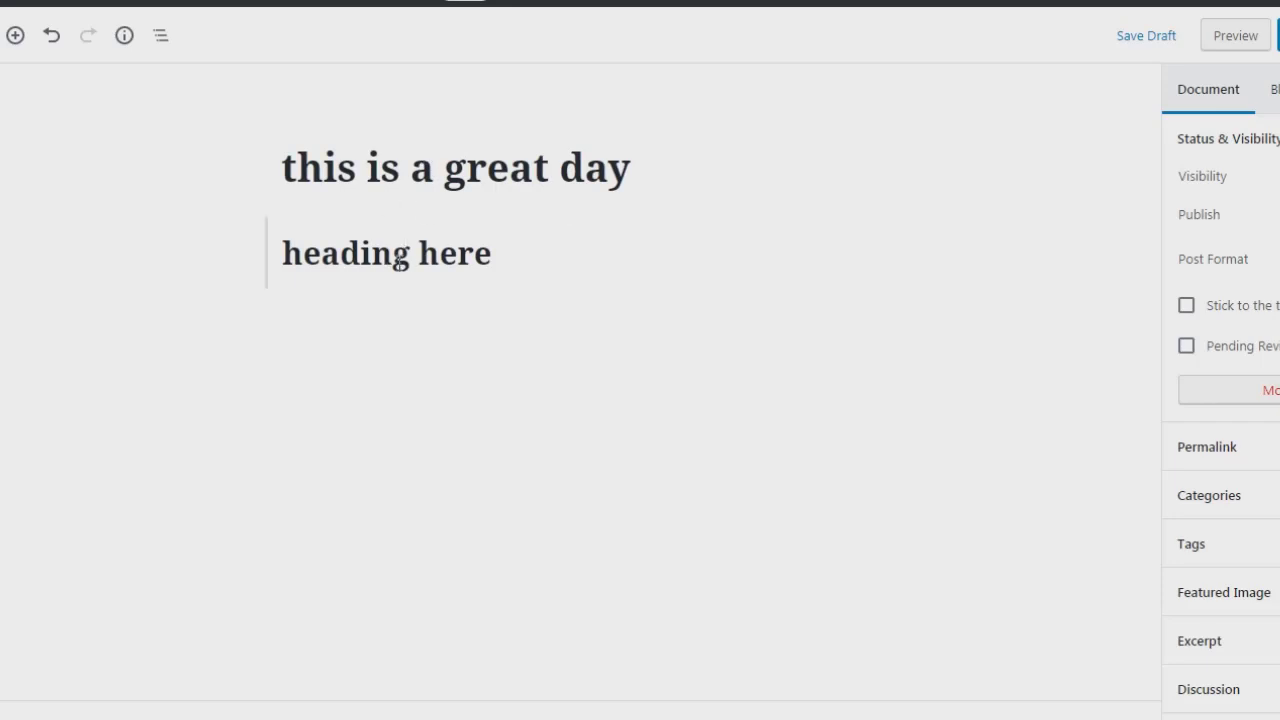
Step: Examine the formatting options and settings available for the "heading here" block
{"action": "left_click", "coordinate": [396, 255]}
{"action": "left_click", "coordinate": [522, 402]}
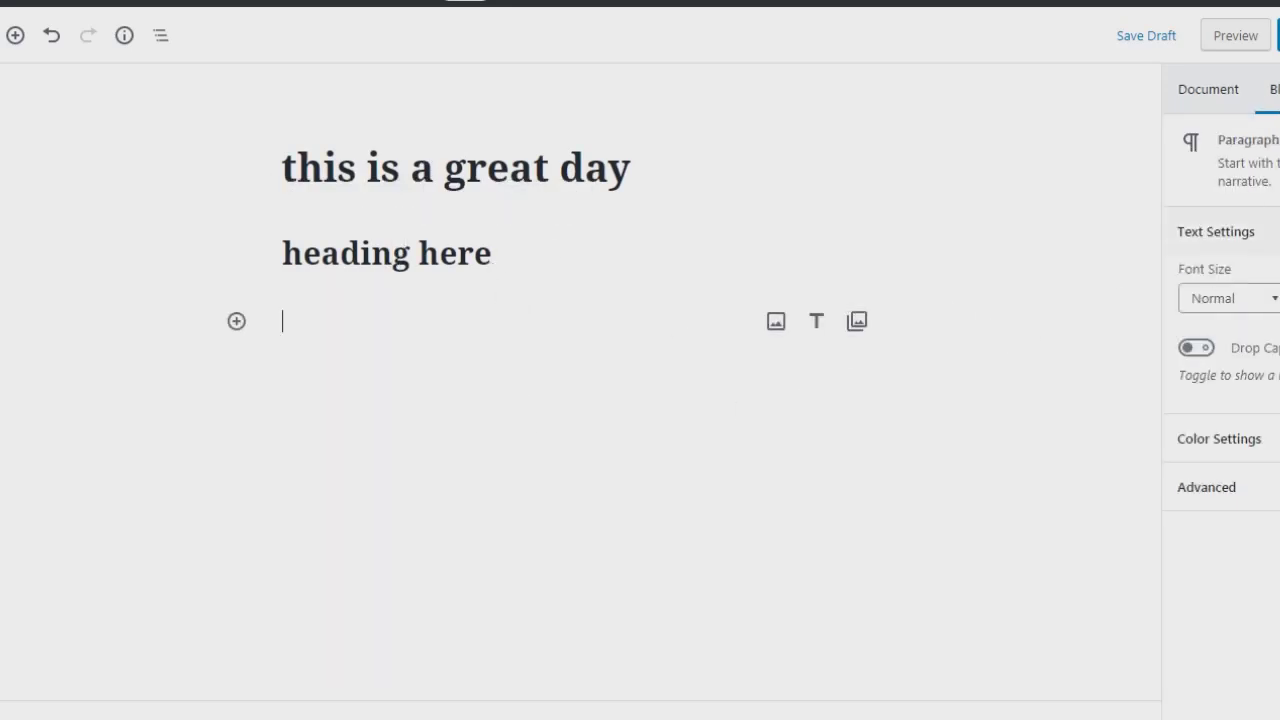
{"action": "left_click", "coordinate": [471, 267]}
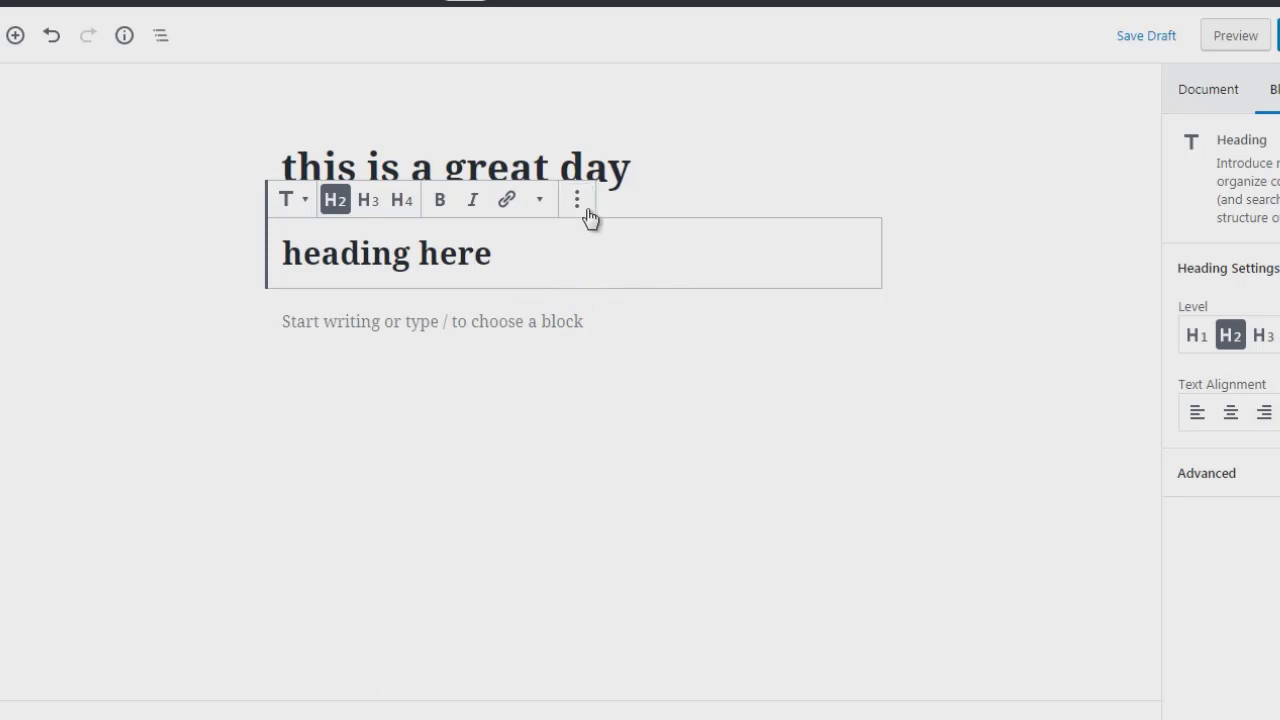
{"action": "left_click", "coordinate": [213, 268]}
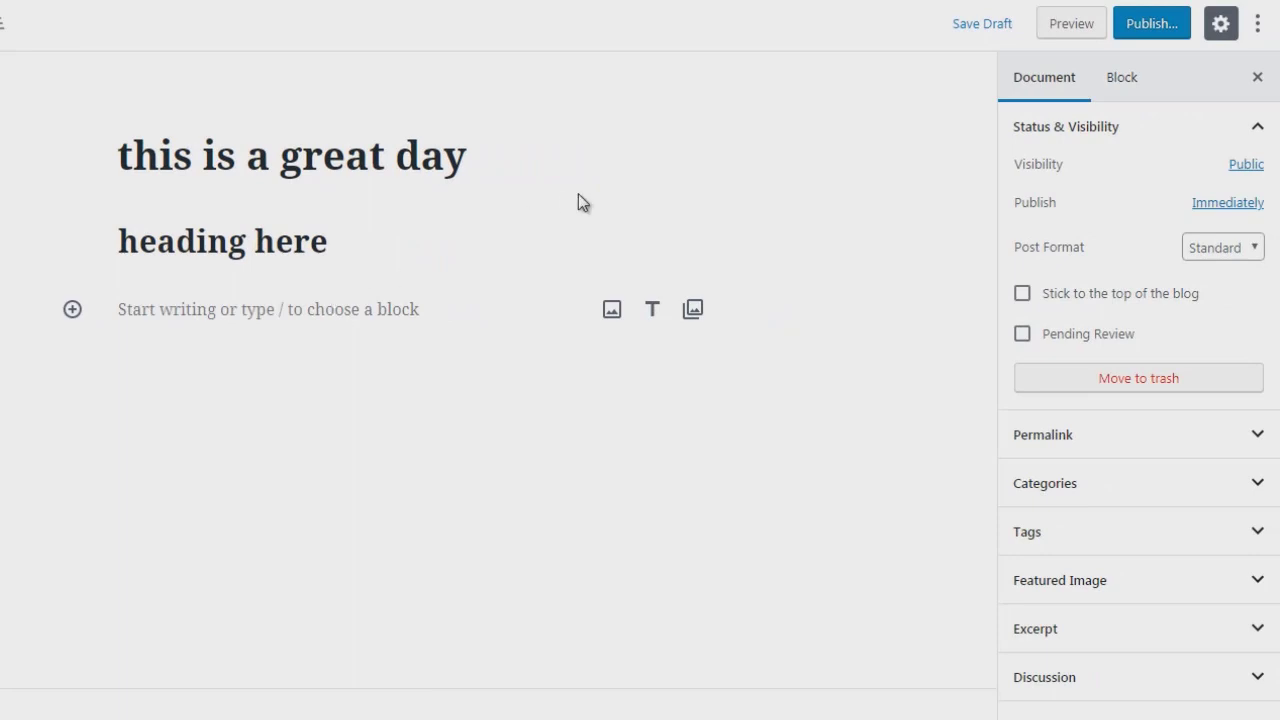
Step: Switch the editor to Fullscreen Mode
{"action": "left_click", "coordinate": [1256, 24]}
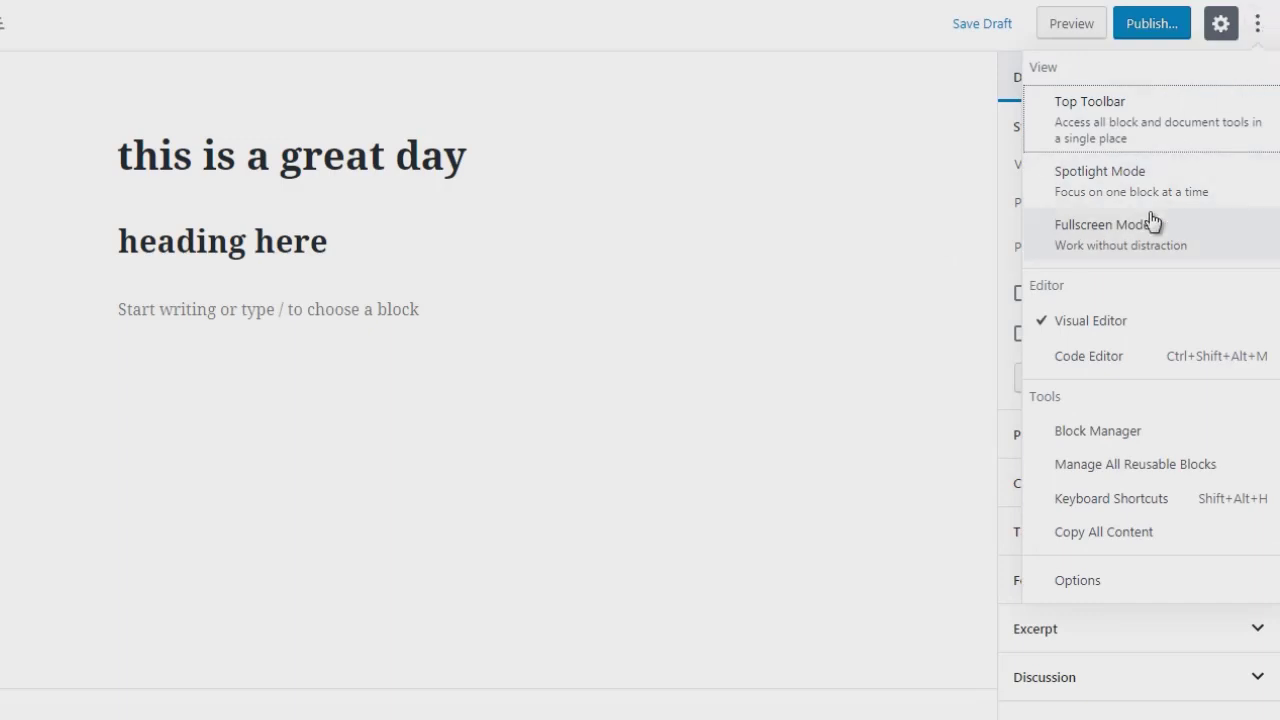
{"action": "left_click", "coordinate": [1081, 243]}
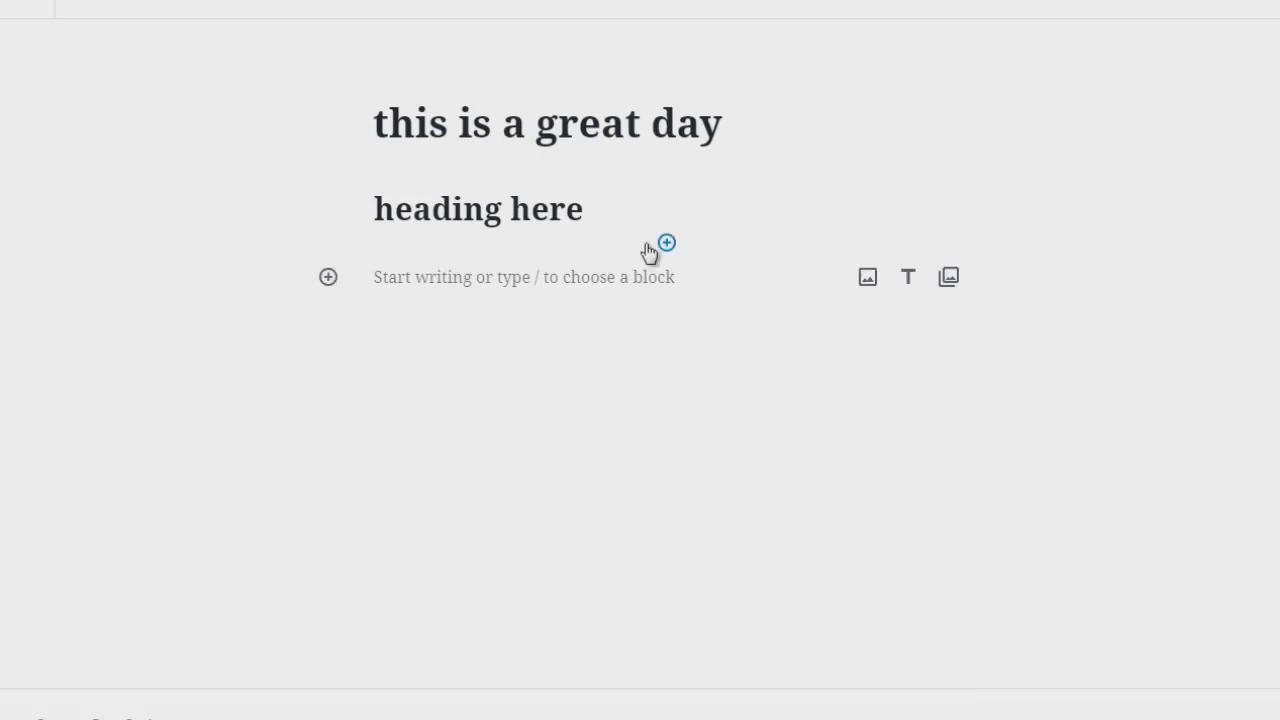
Step: Insert a bulleted list directly below "heading here" with the items 1, 2, 3, 4 and 5, plus an empty last bullet
{"action": "left_click", "coordinate": [666, 244]}
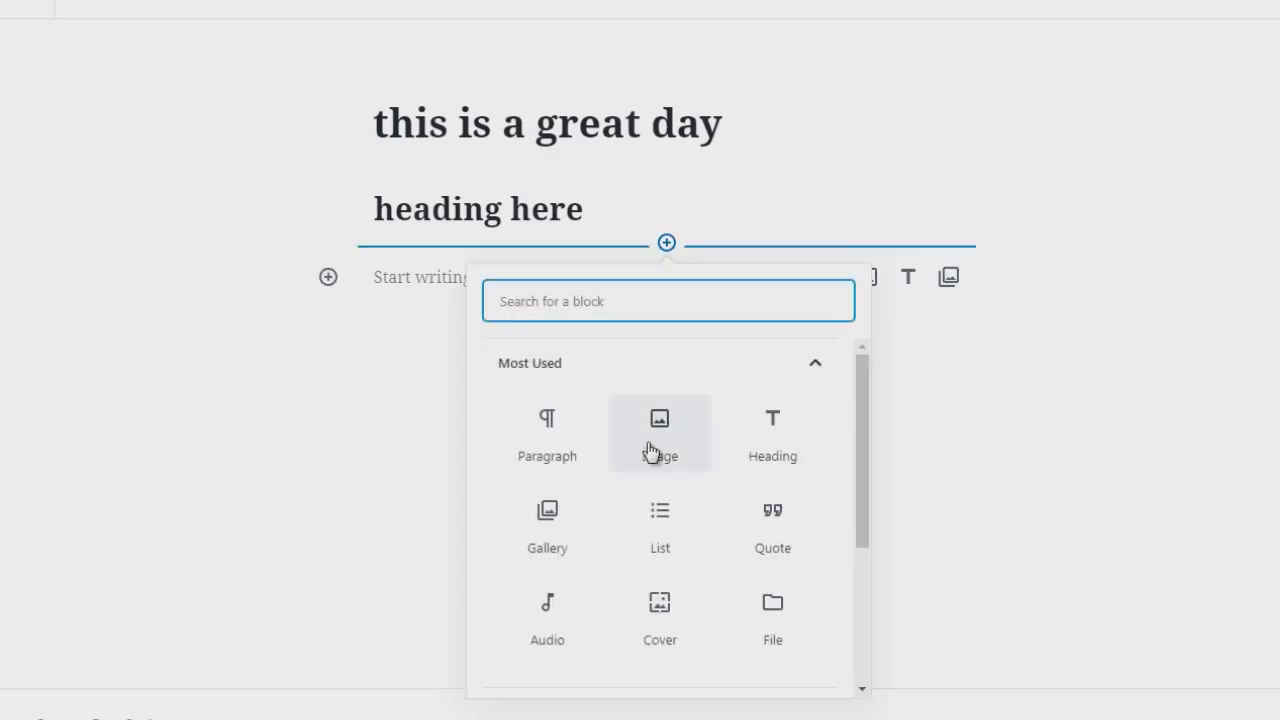
{"action": "left_click", "coordinate": [651, 543]}
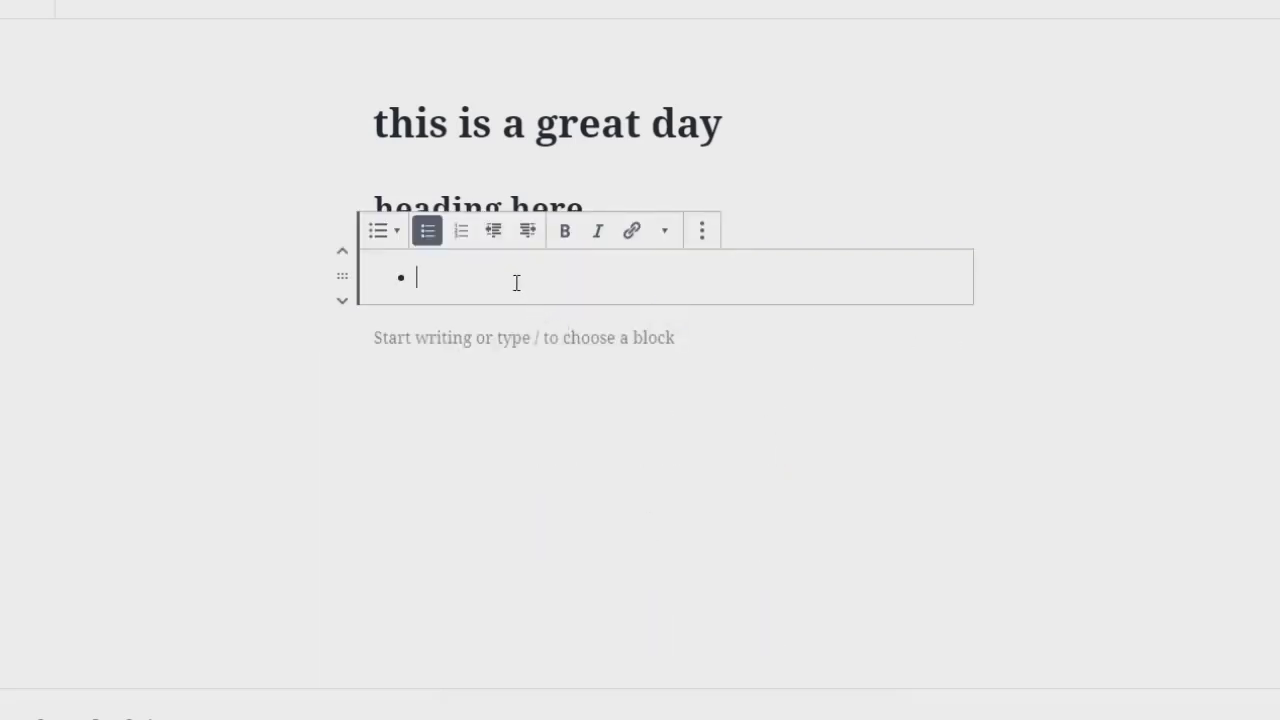
{"action": "type", "text": "1"}
{"action": "key", "text": "Return"}
{"action": "type", "text": "2"}
{"action": "key", "text": "Return"}
{"action": "type", "text": "3"}
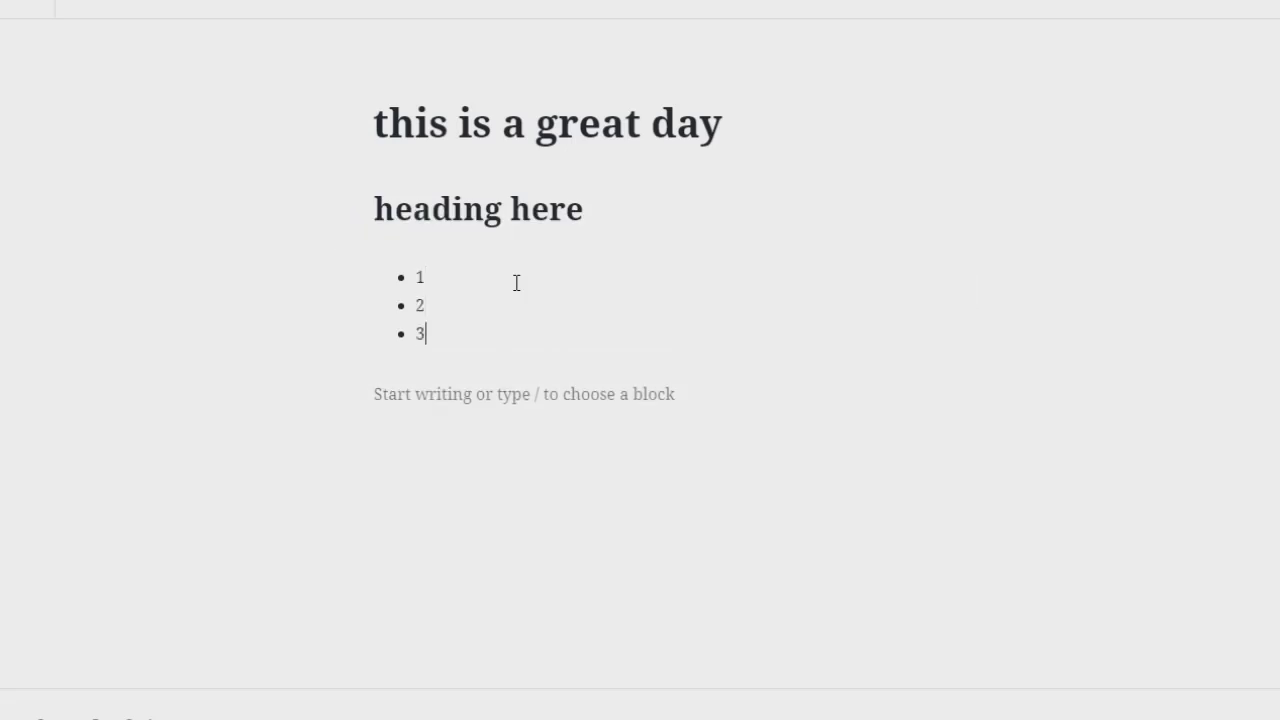
{"action": "key", "text": "Return"}
{"action": "type", "text": "4"}
{"action": "key", "text": "Return"}
{"action": "type", "text": "5"}
{"action": "key", "text": "Return"}
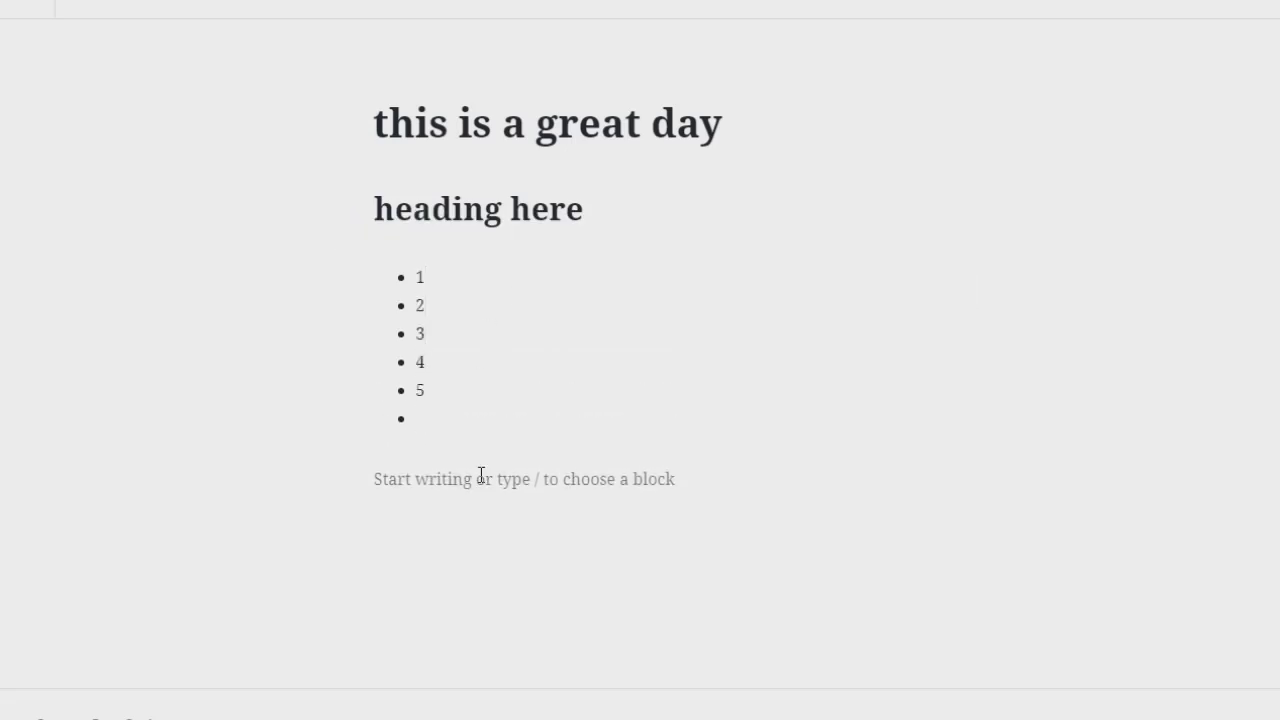
Step: Add a Quote block below the list with the text "This is a quote", leaving the citation empty
{"action": "left_click", "coordinate": [564, 474]}
{"action": "mouse_move", "coordinate": [474, 403]}
{"action": "left_click", "coordinate": [328, 480]}
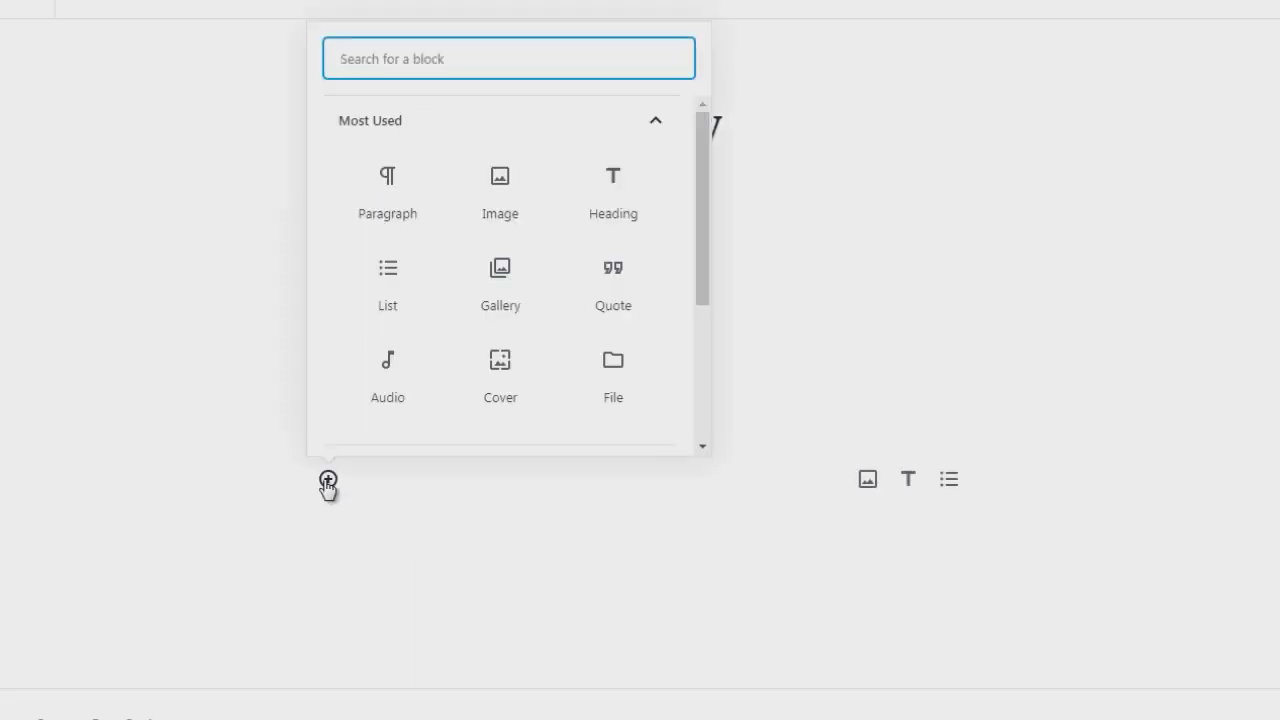
{"action": "left_click", "coordinate": [615, 280]}
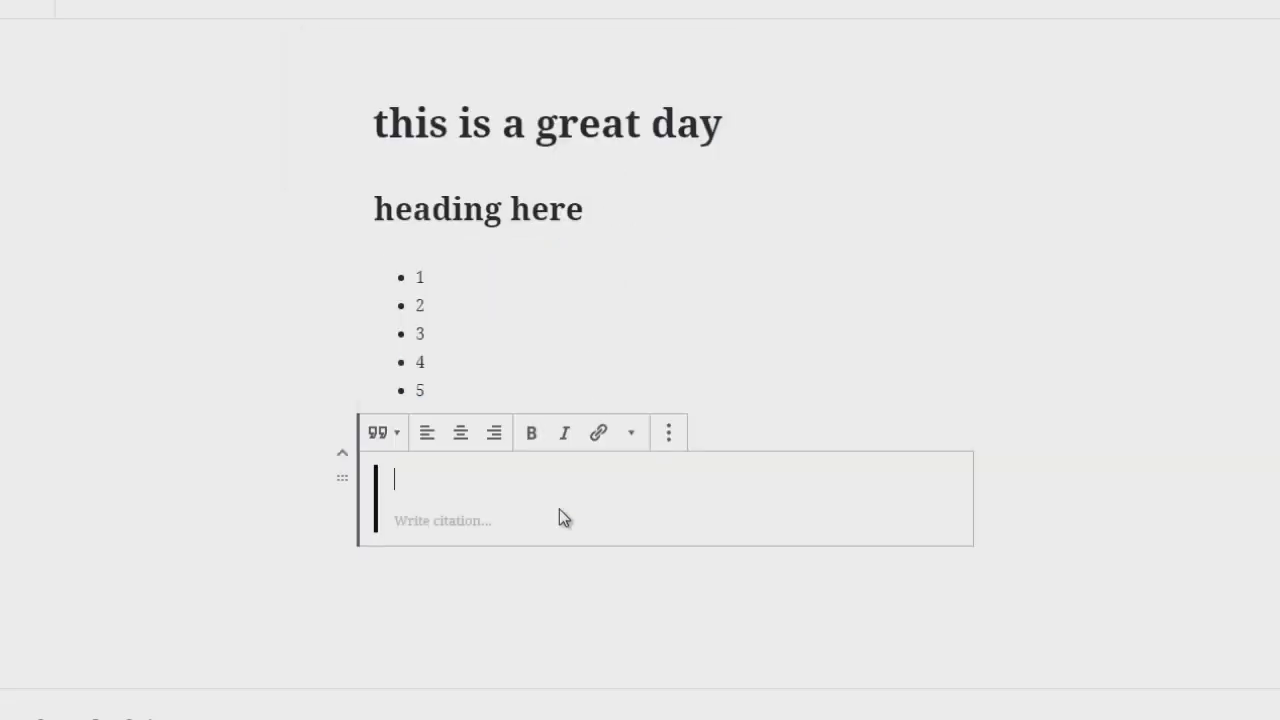
{"action": "type", "text": "This is a quote"}
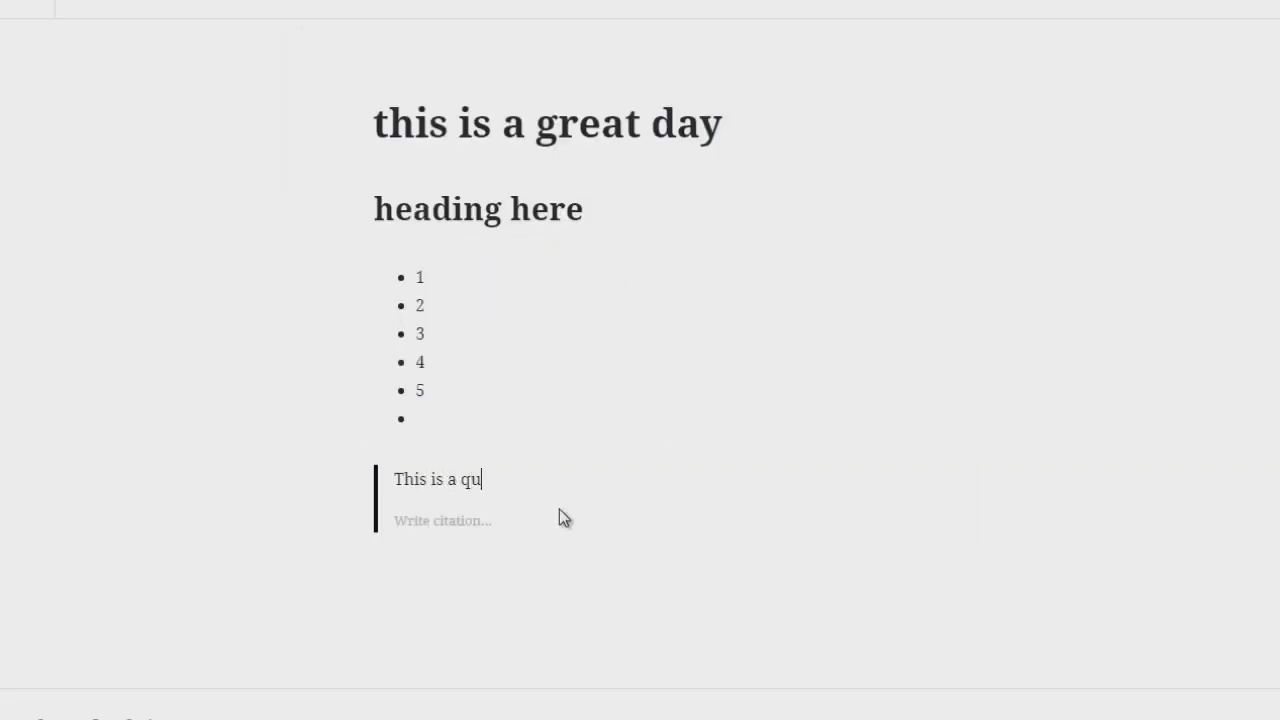
{"action": "left_click", "coordinate": [477, 611]}
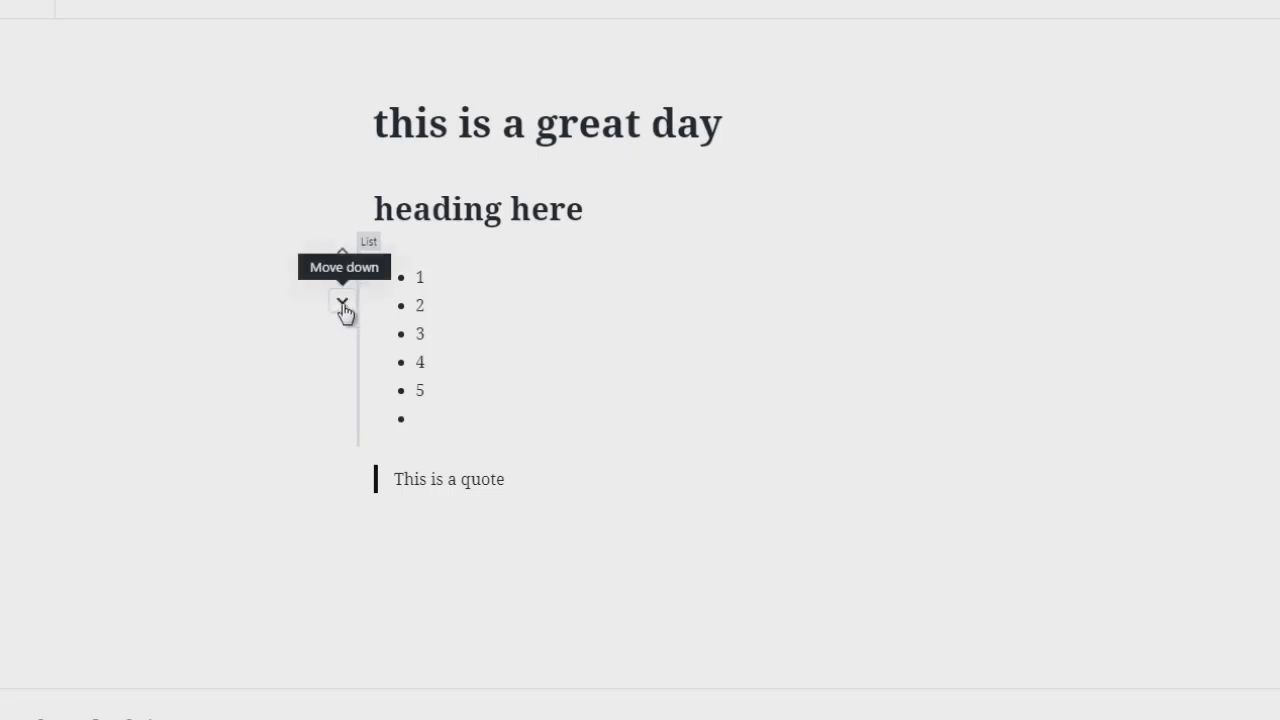
Step: Move the list block one position down past the quote, and move the quote back below the list
{"action": "left_click", "coordinate": [342, 304]}
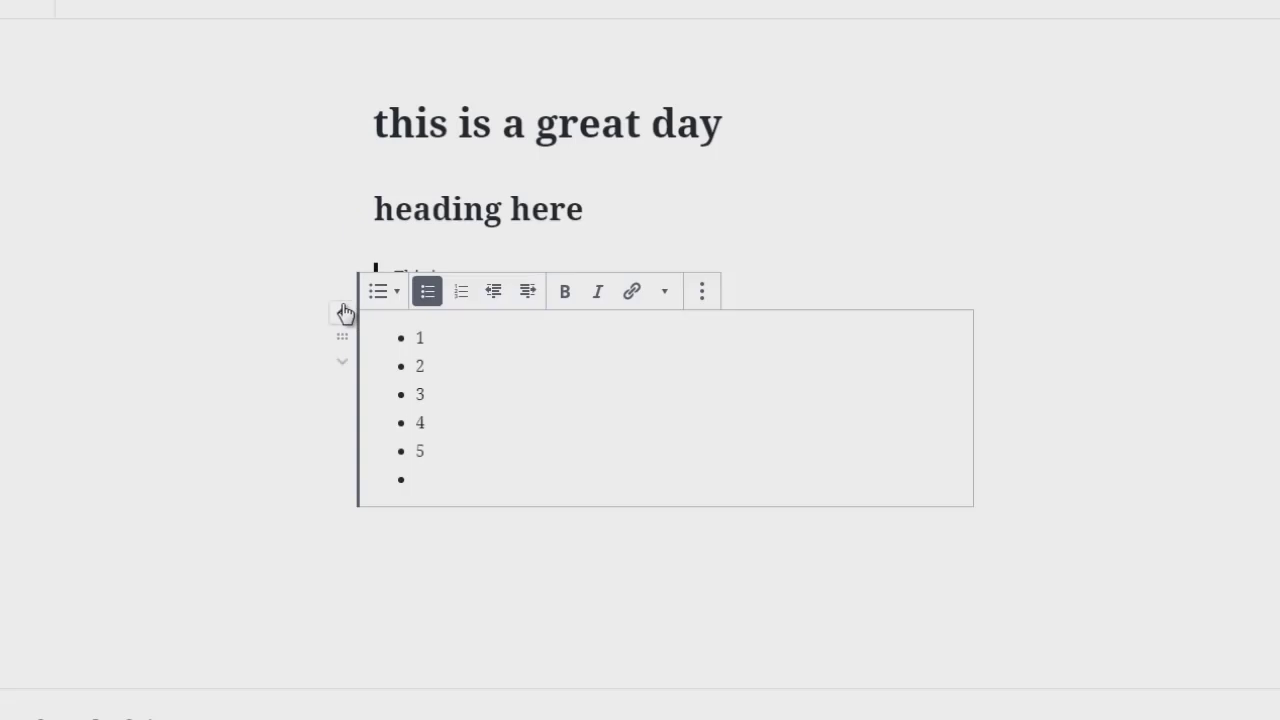
{"action": "left_click", "coordinate": [304, 358]}
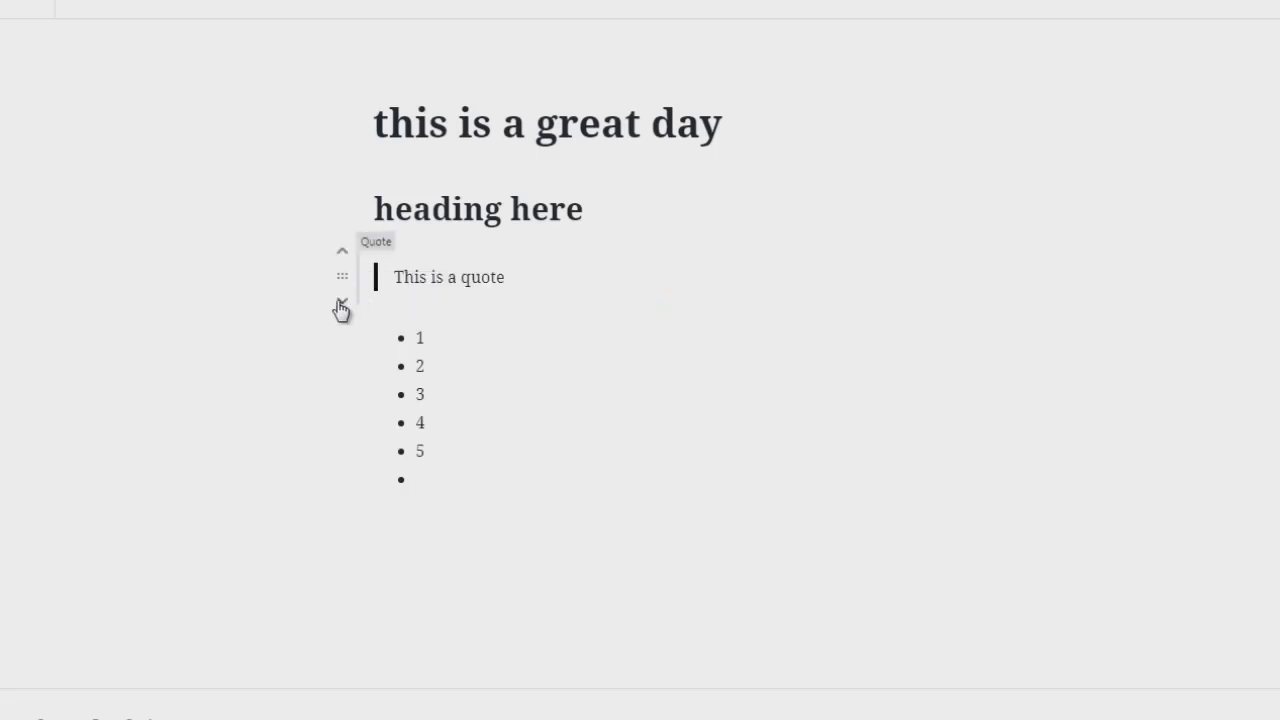
{"action": "left_click", "coordinate": [342, 303]}
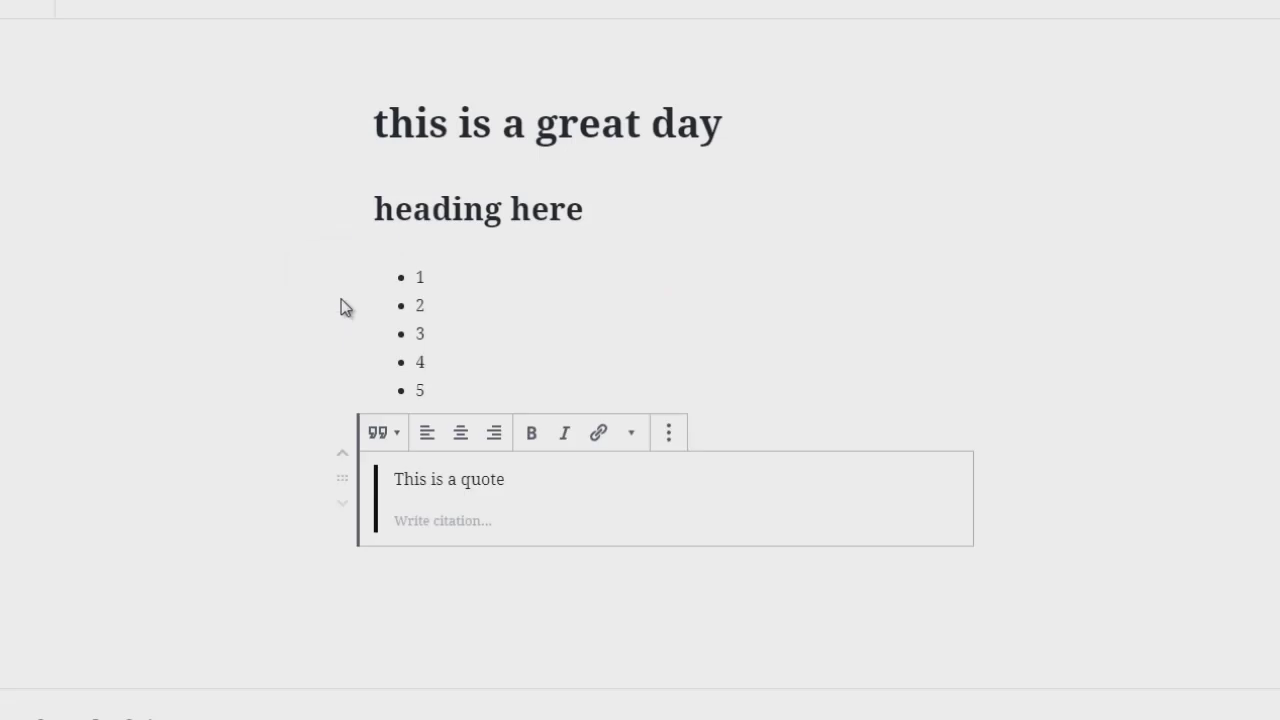
{"action": "left_click", "coordinate": [313, 357]}
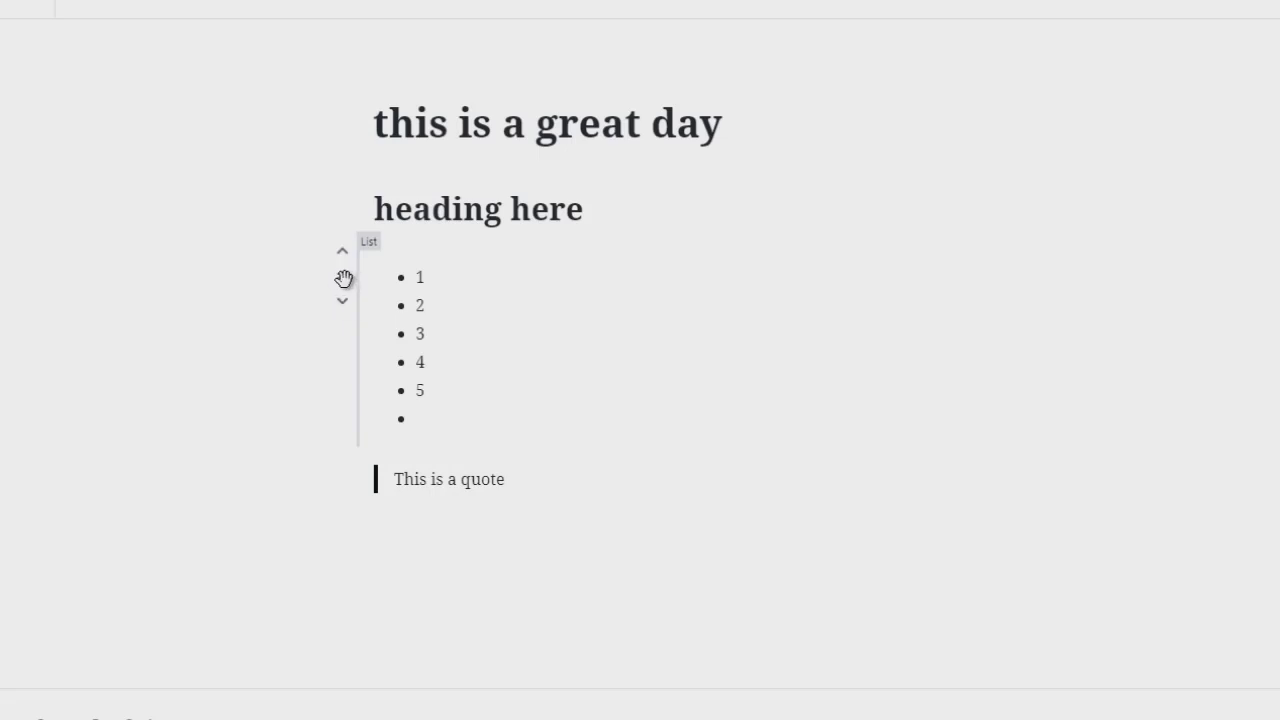
Step: Reposition the list block below the quote using its move handle
{"action": "left_click_drag", "start_coordinate": [343, 278], "coordinate": [369, 528]}
{"action": "left_click", "coordinate": [567, 288]}
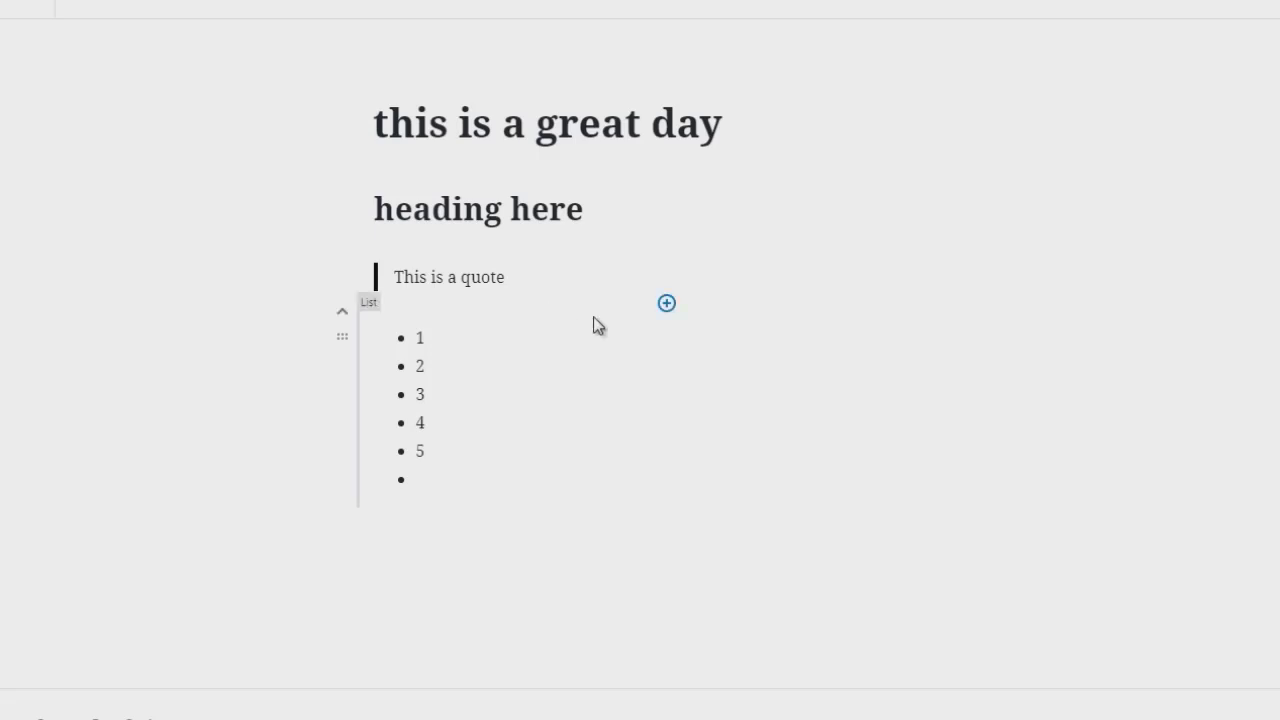
Step: Insert a Gallery block directly below the bulleted list
{"action": "left_click", "coordinate": [667, 307]}
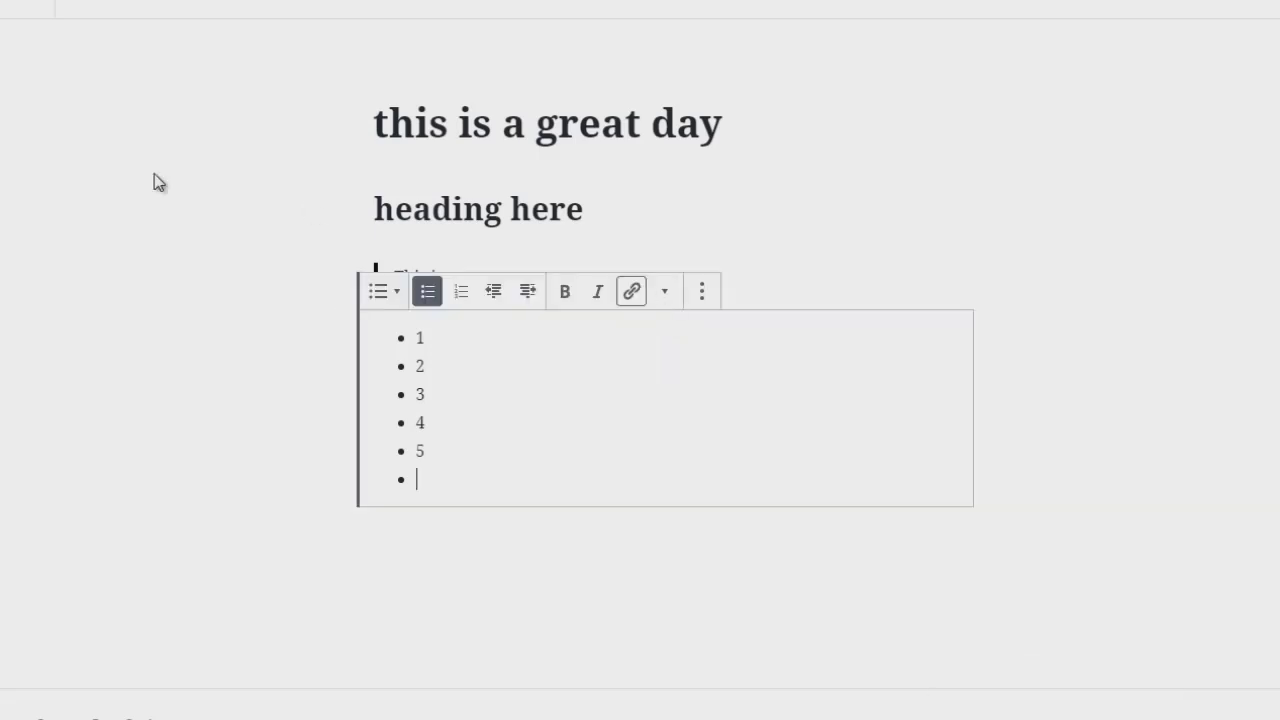
{"action": "left_click", "coordinate": [314, 374]}
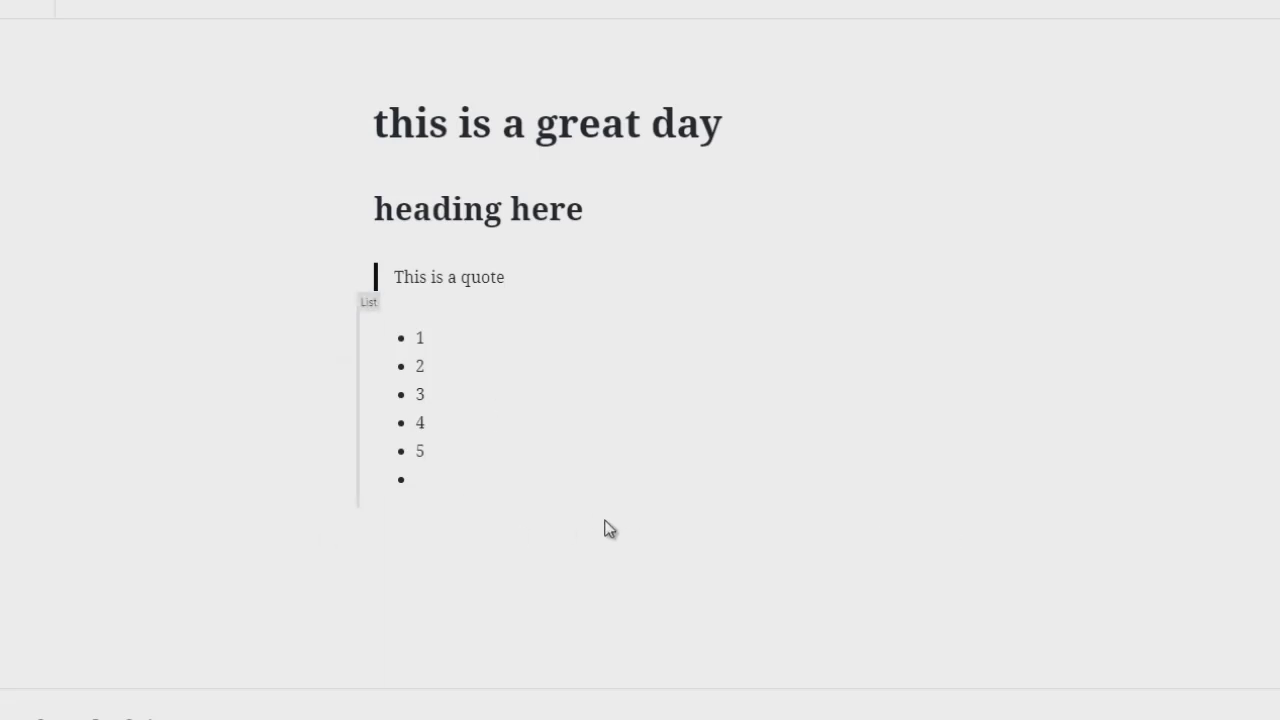
{"action": "mouse_move", "coordinate": [612, 515]}
{"action": "mouse_move", "coordinate": [663, 509]}
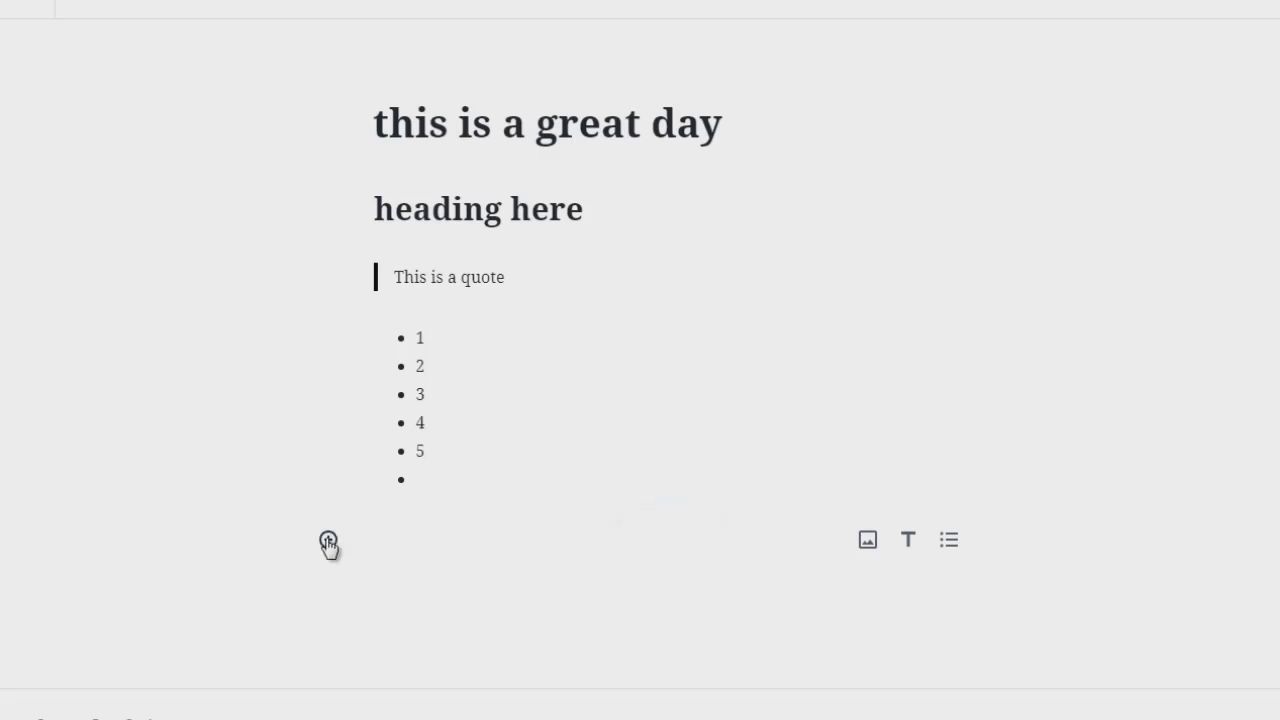
{"action": "mouse_move", "coordinate": [741, 505]}
{"action": "left_click", "coordinate": [328, 541]}
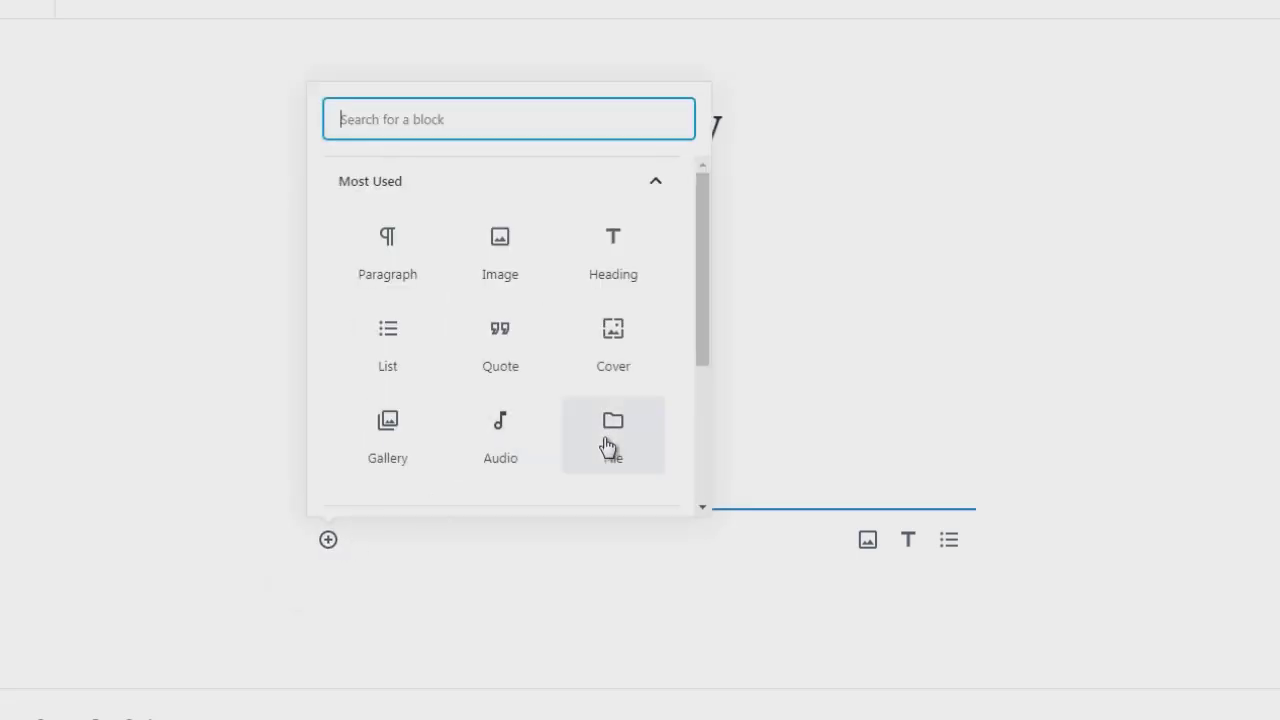
{"action": "left_click_drag", "start_coordinate": [709, 345], "coordinate": [692, 443]}
{"action": "left_click", "coordinate": [632, 346]}
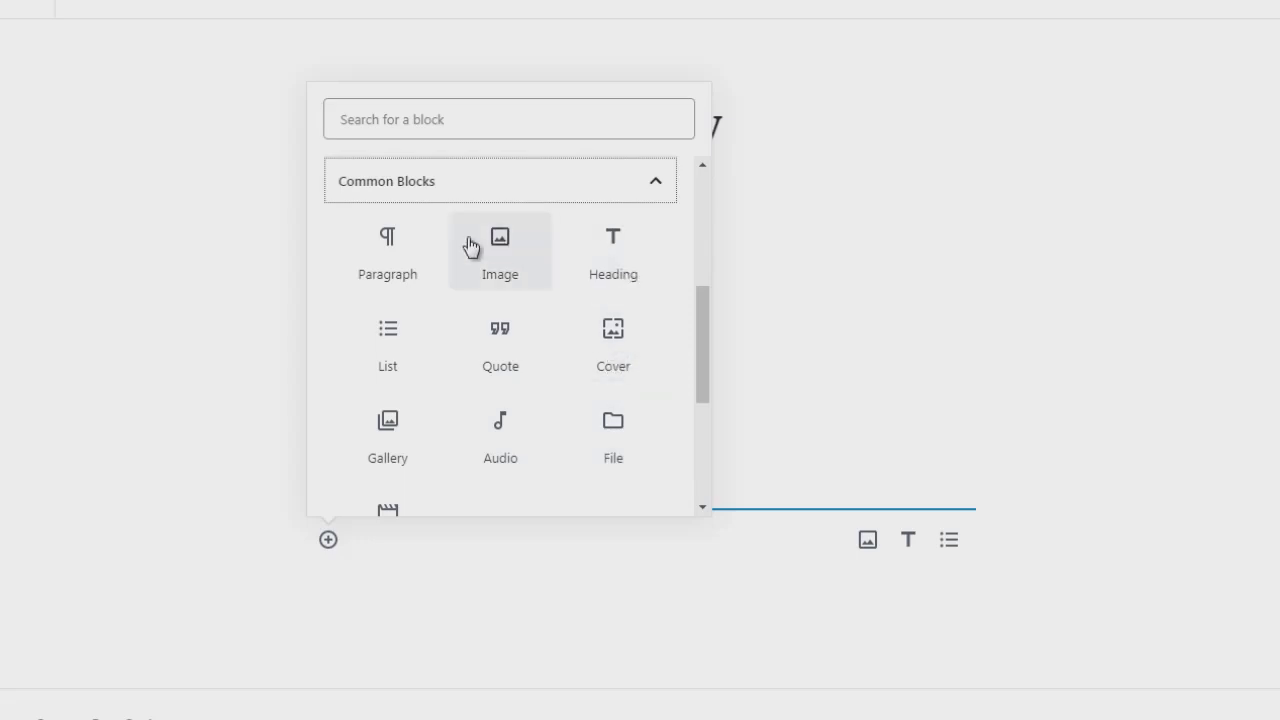
{"action": "left_click", "coordinate": [403, 440]}
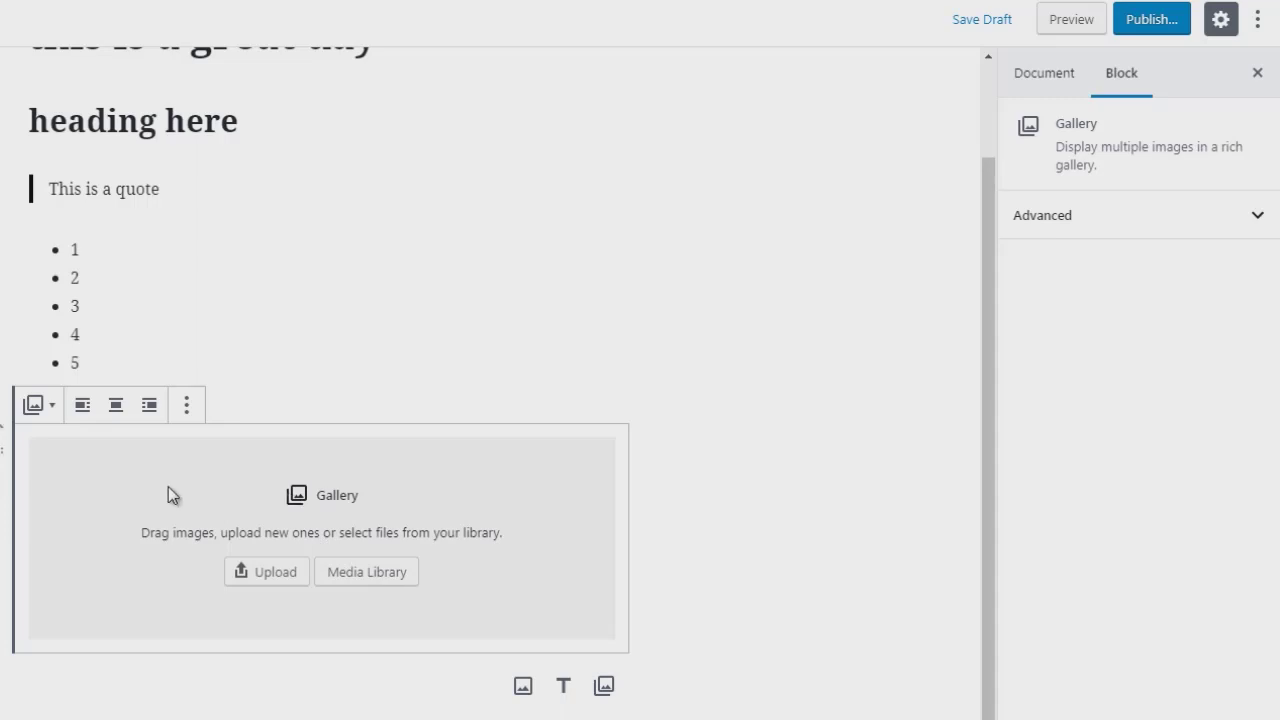
Step: Check which block types the gallery can be transformed into, leaving it a gallery, and keep the block selected
{"action": "left_click", "coordinate": [39, 406]}
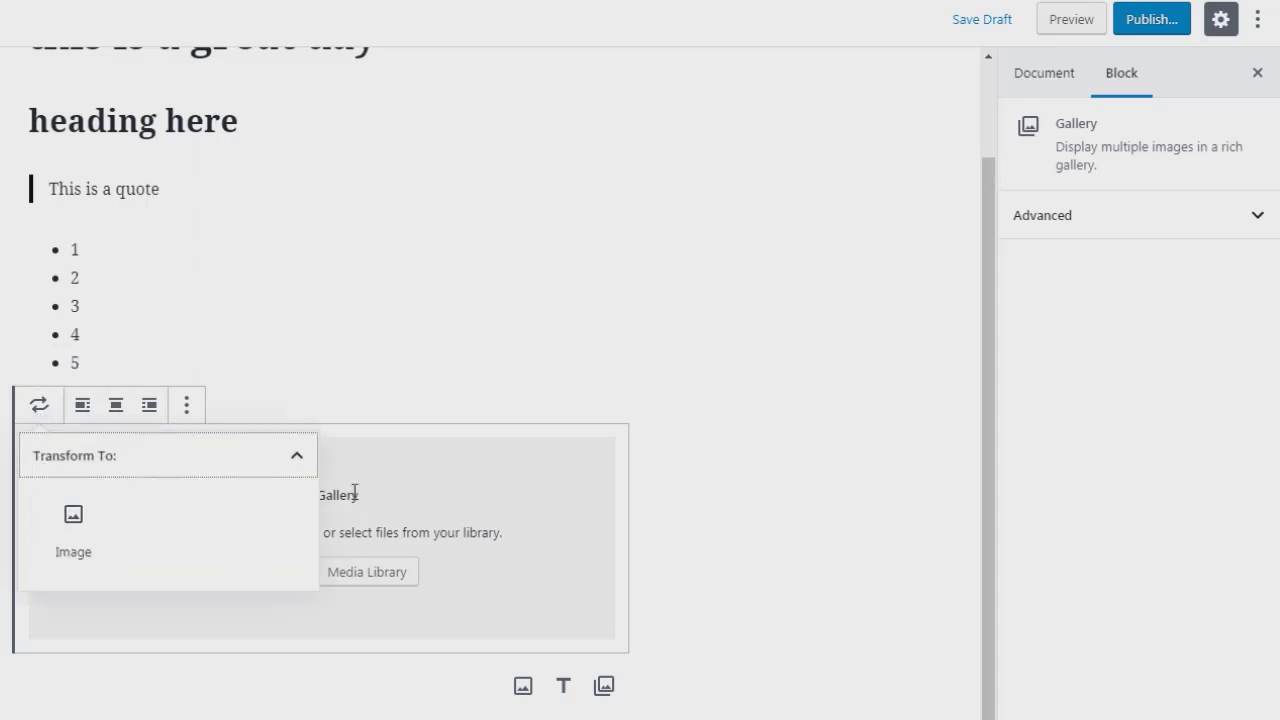
{"action": "left_click", "coordinate": [4, 500]}
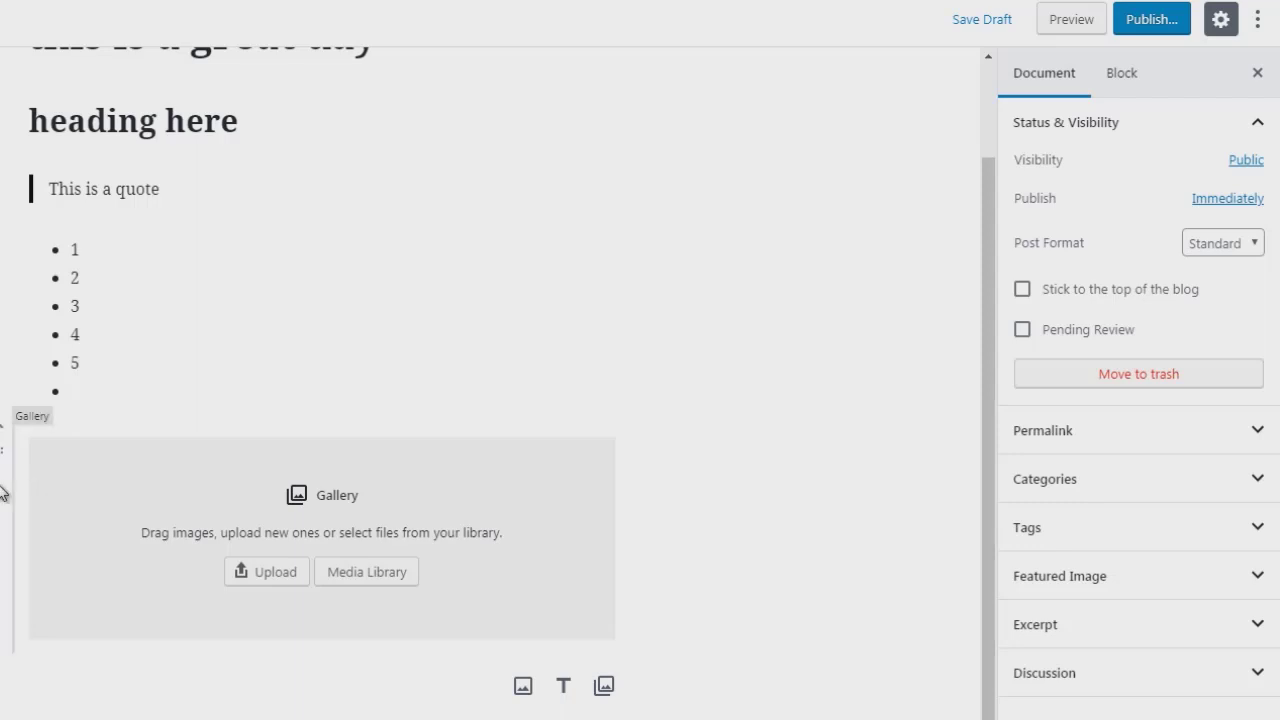
{"action": "left_click", "coordinate": [76, 489]}
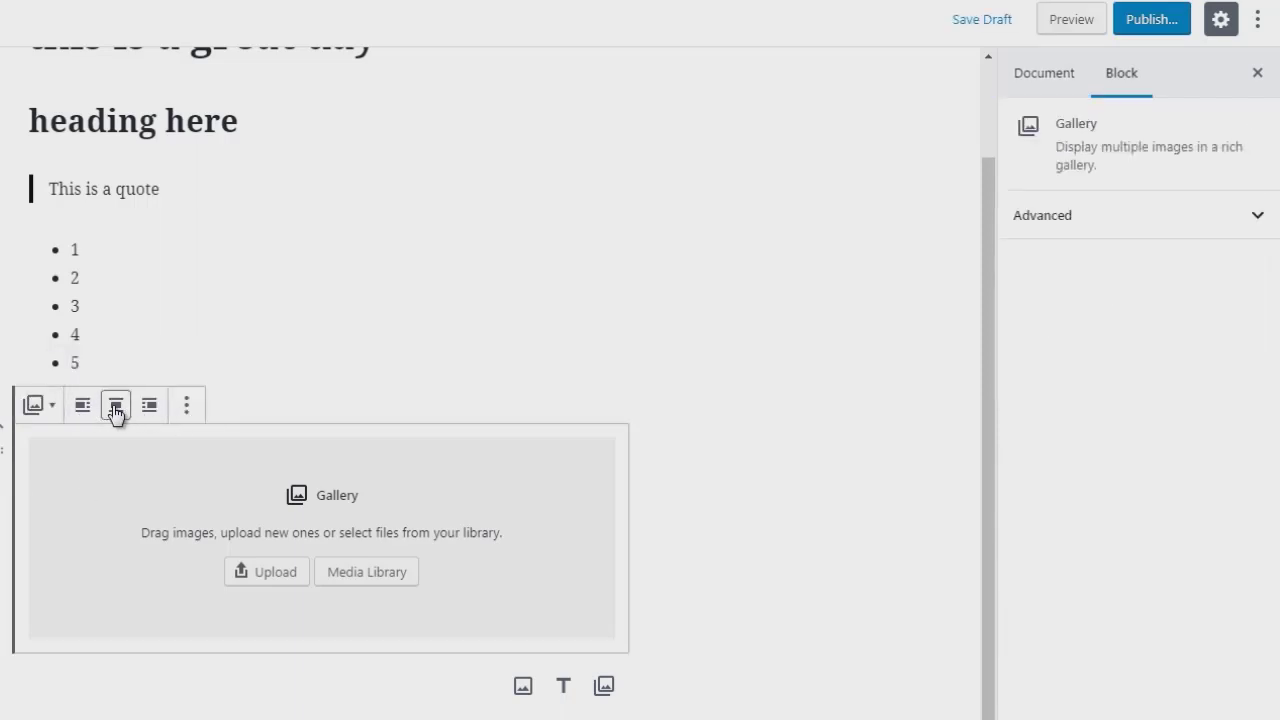
Step: Hide the block settings from the gallery's options, and show them again
{"action": "left_click", "coordinate": [187, 408]}
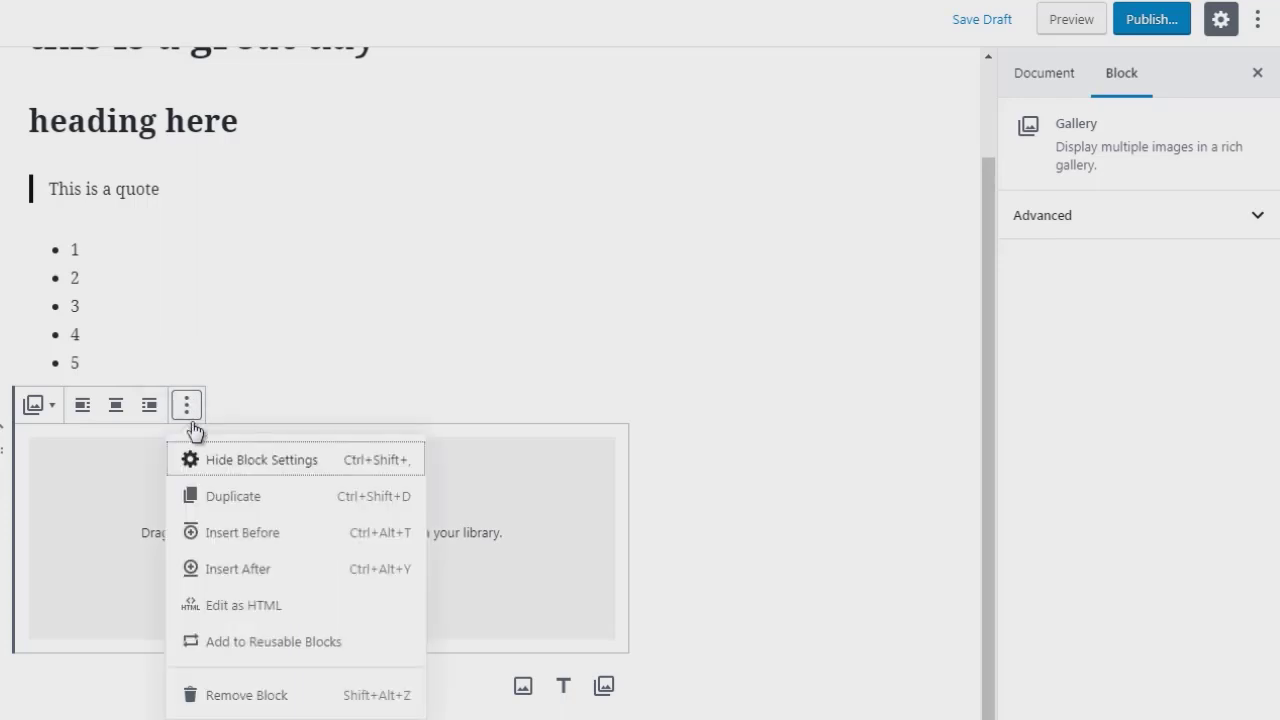
{"action": "left_click", "coordinate": [258, 468]}
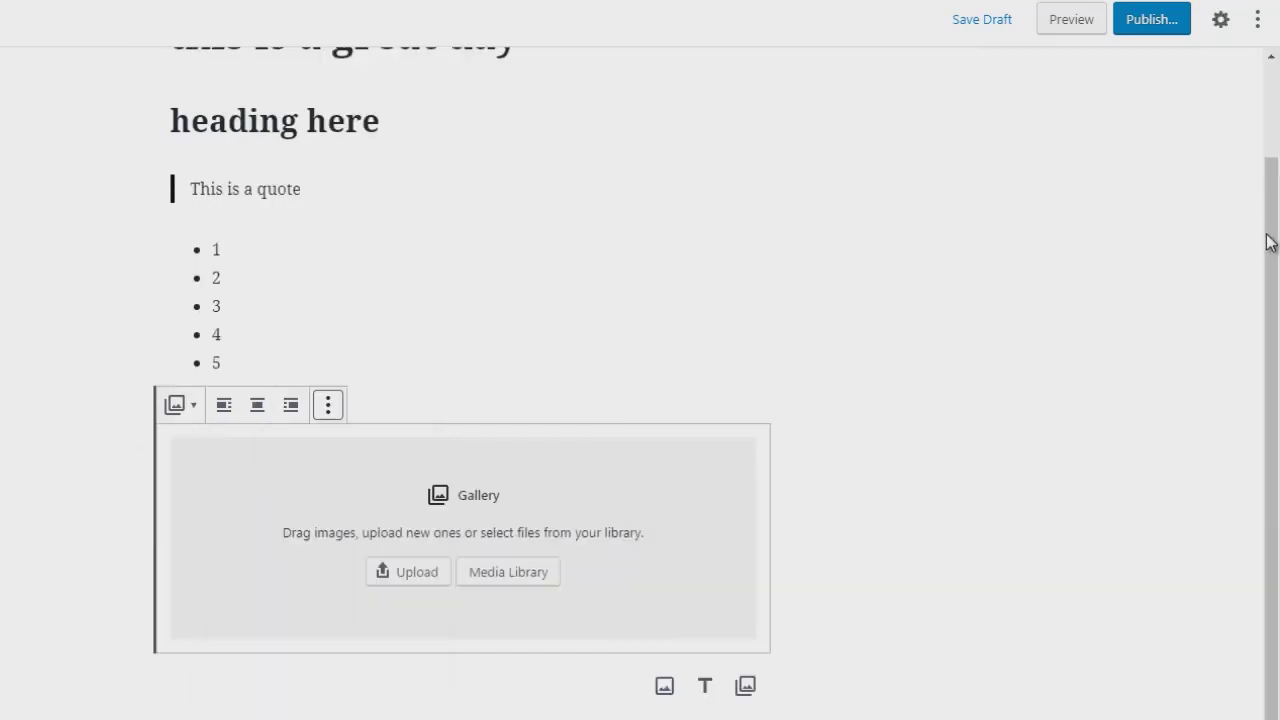
{"action": "left_click_drag", "start_coordinate": [1268, 241], "coordinate": [1145, 190]}
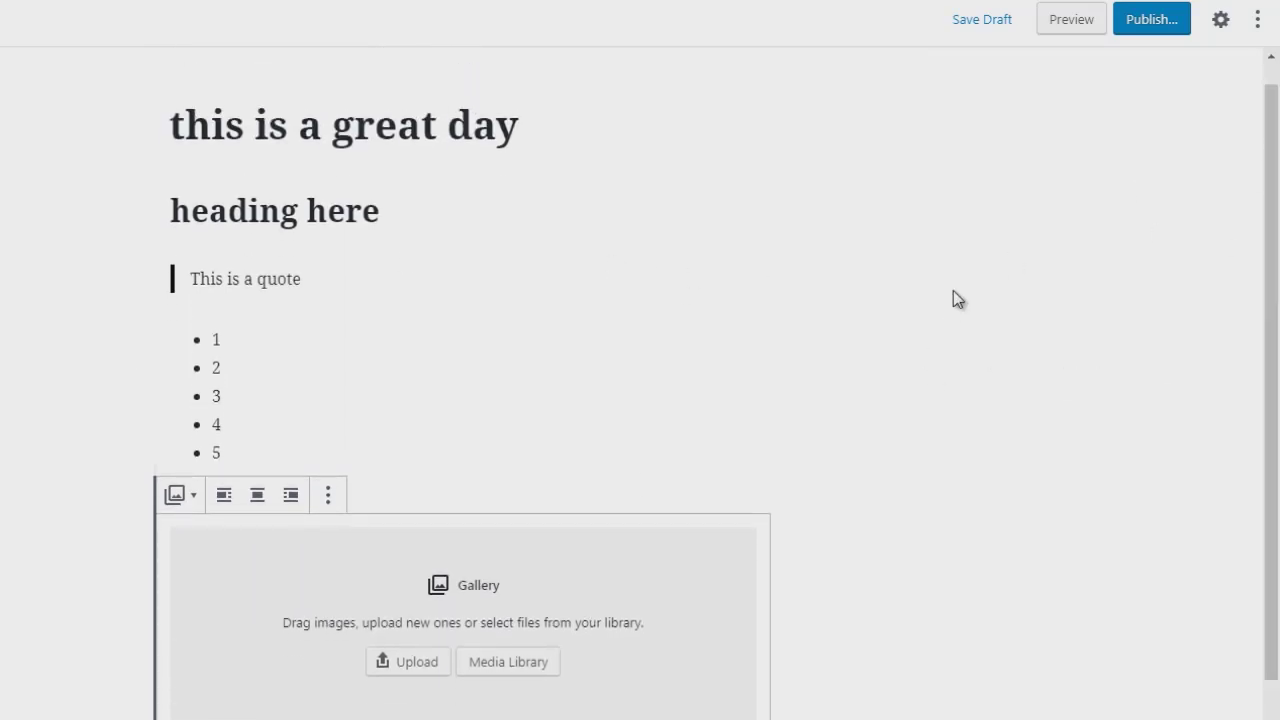
{"action": "mouse_move", "coordinate": [1272, 276]}
{"action": "left_mouse_down"}
{"action": "mouse_move", "coordinate": [1272, 252]}
{"action": "mouse_move", "coordinate": [1273, 278]}
{"action": "mouse_move", "coordinate": [1277, 268]}
{"action": "left_mouse_up"}
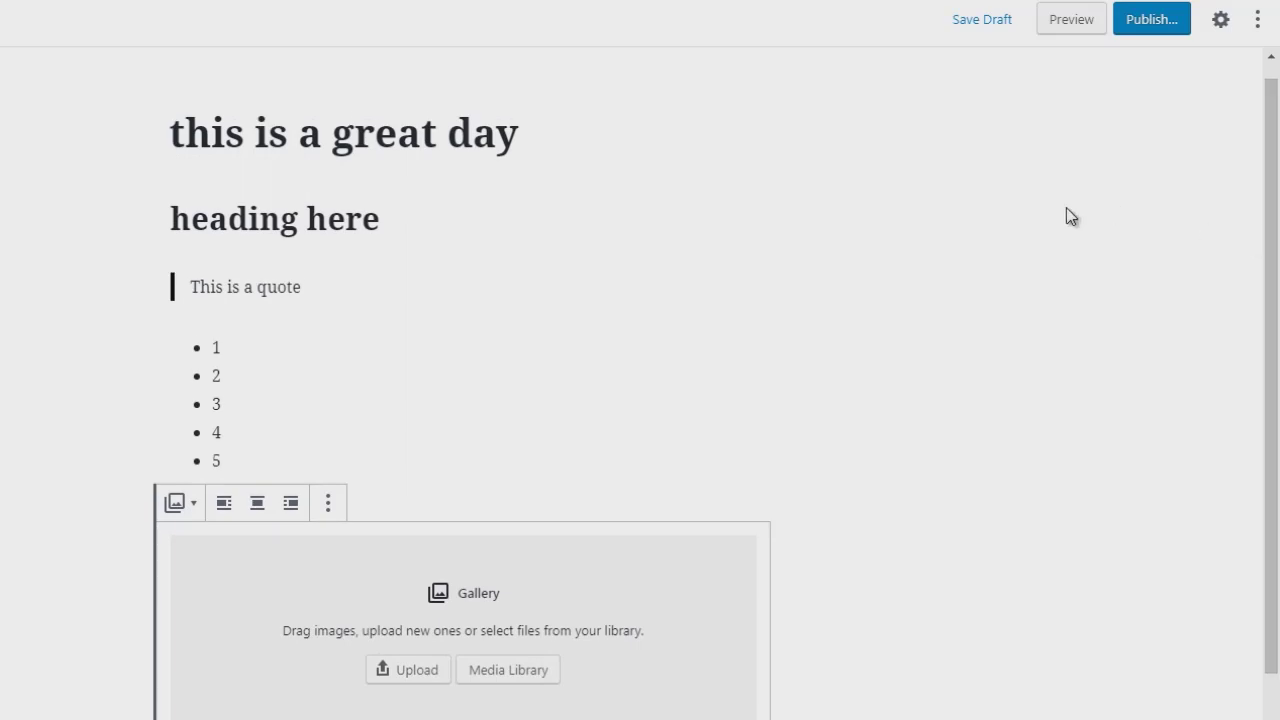
{"action": "left_click", "coordinate": [328, 506]}
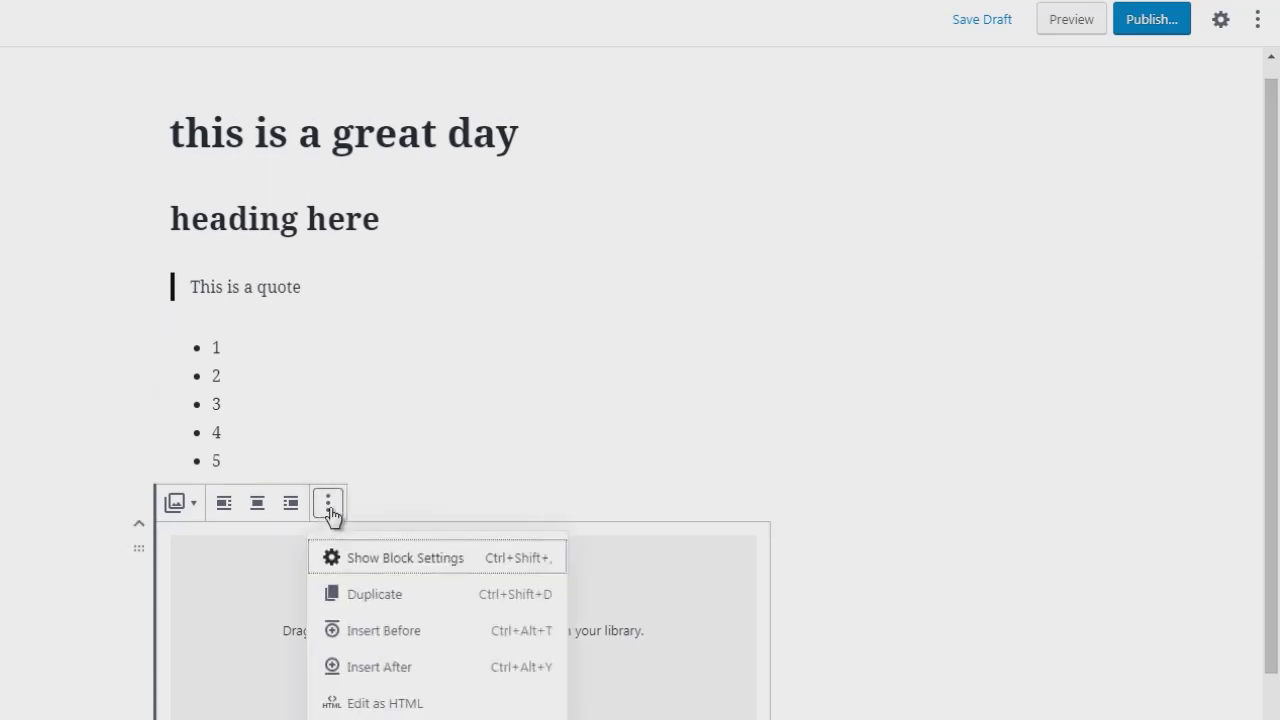
{"action": "left_click", "coordinate": [395, 567]}
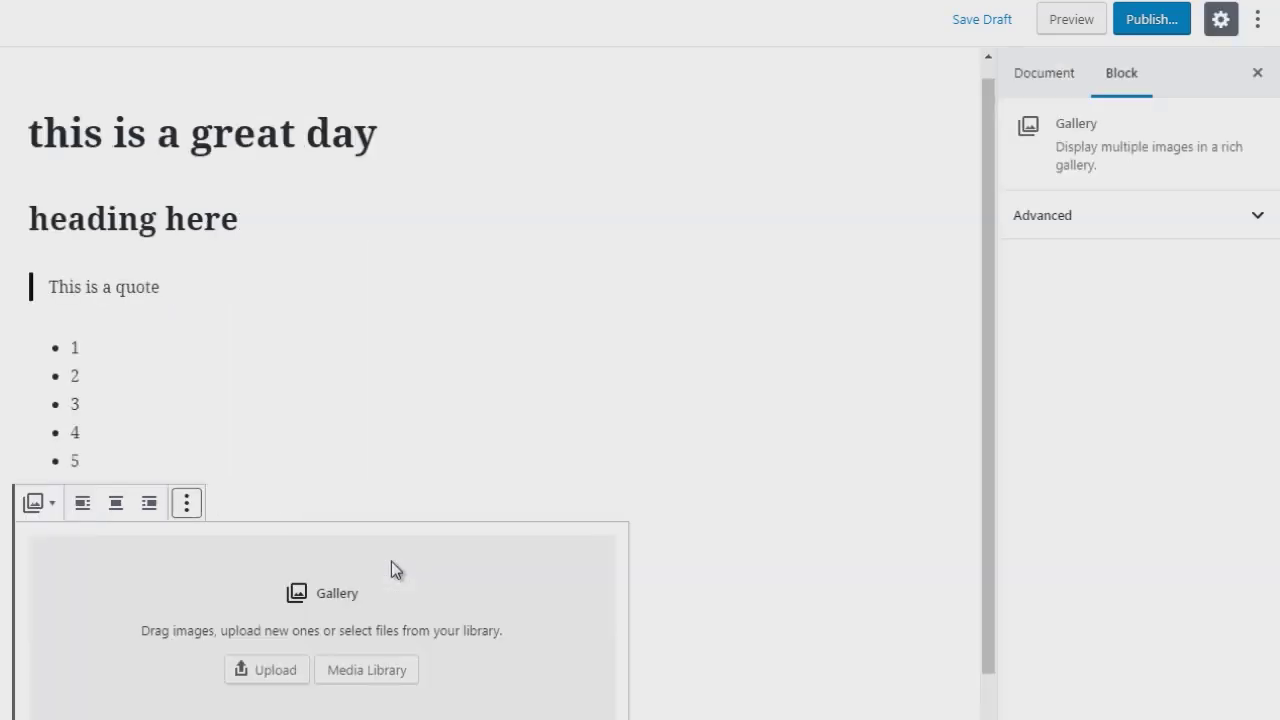
Step: Duplicate the gallery block, and remove the duplicate
{"action": "left_click", "coordinate": [187, 510]}
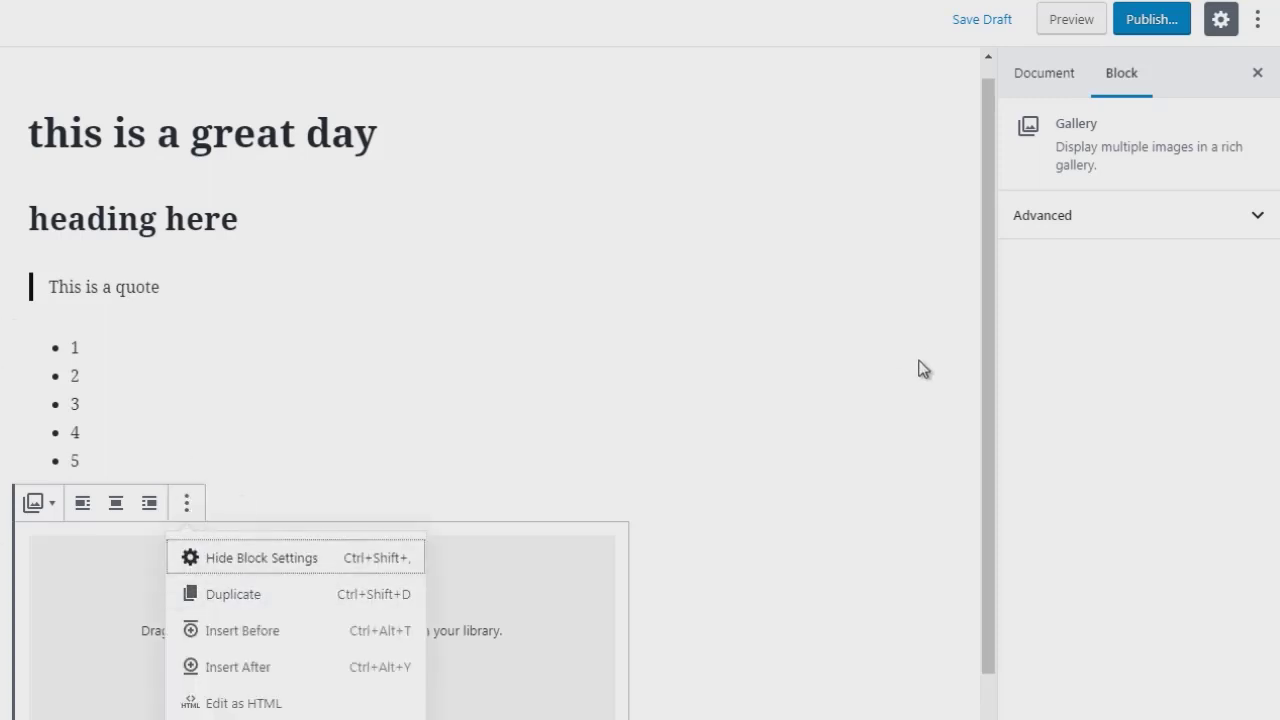
{"action": "left_click_drag", "start_coordinate": [992, 360], "coordinate": [997, 435]}
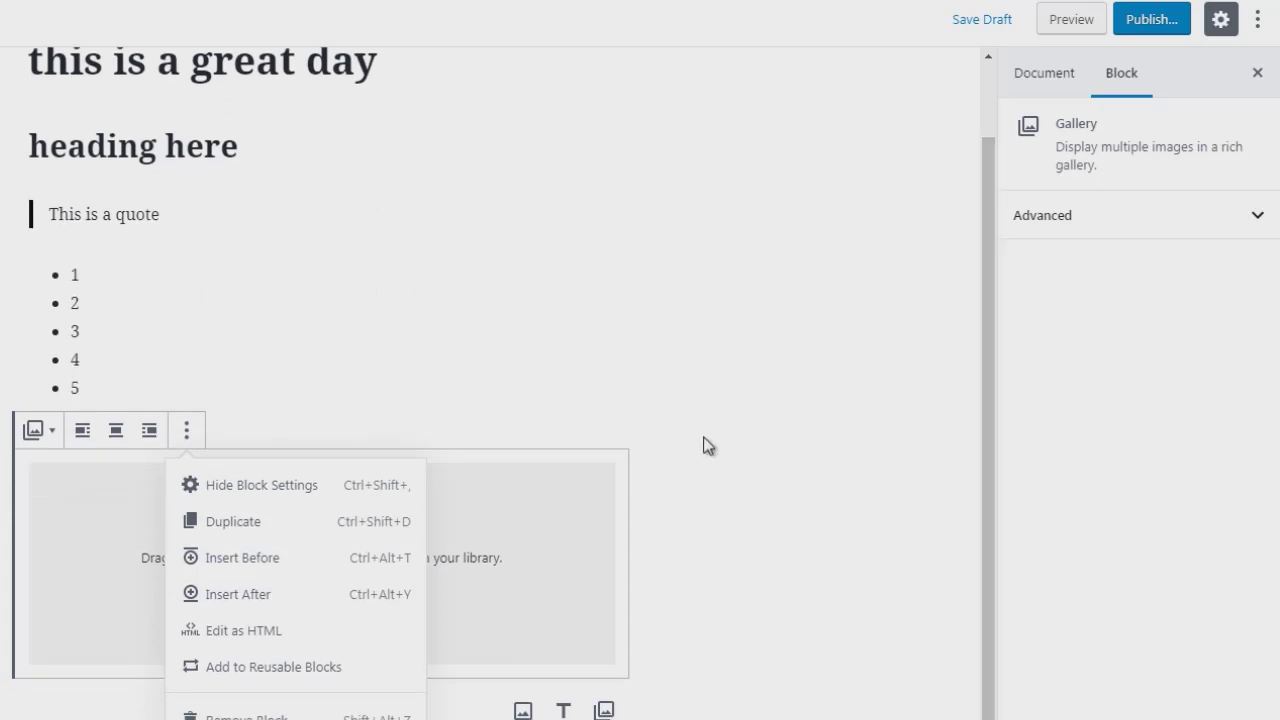
{"action": "left_click", "coordinate": [697, 441]}
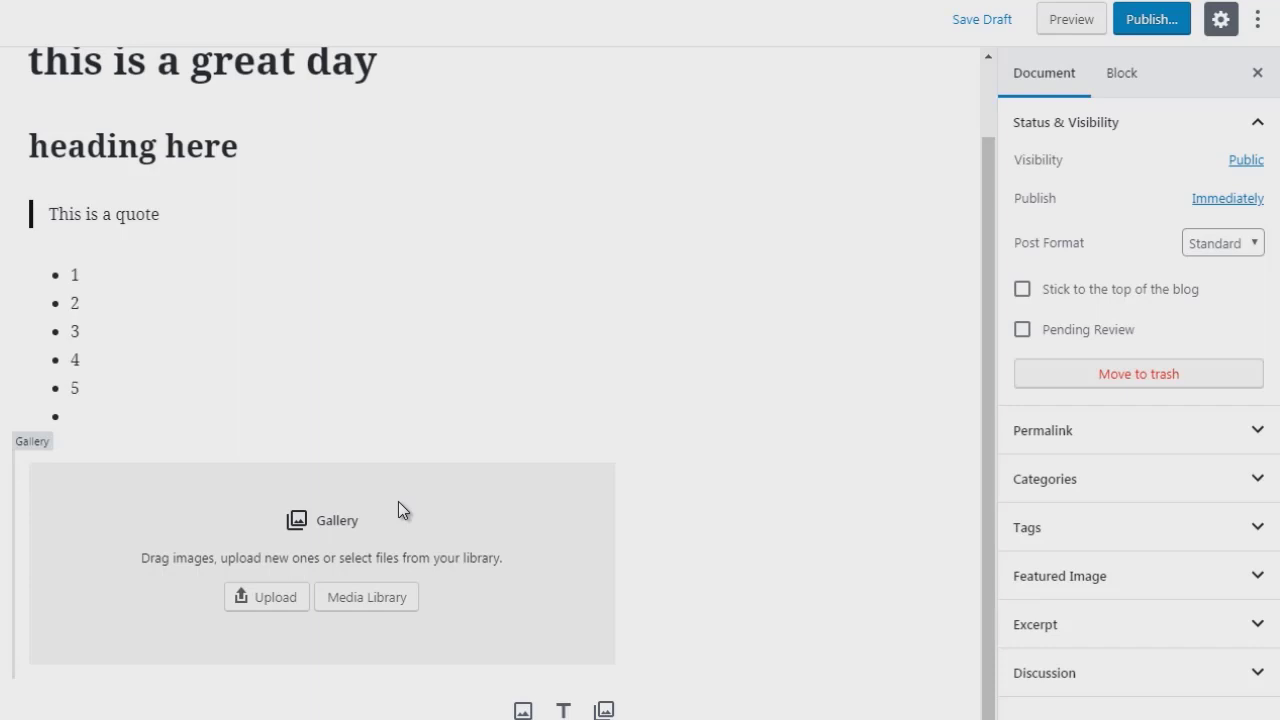
{"action": "left_click", "coordinate": [180, 477]}
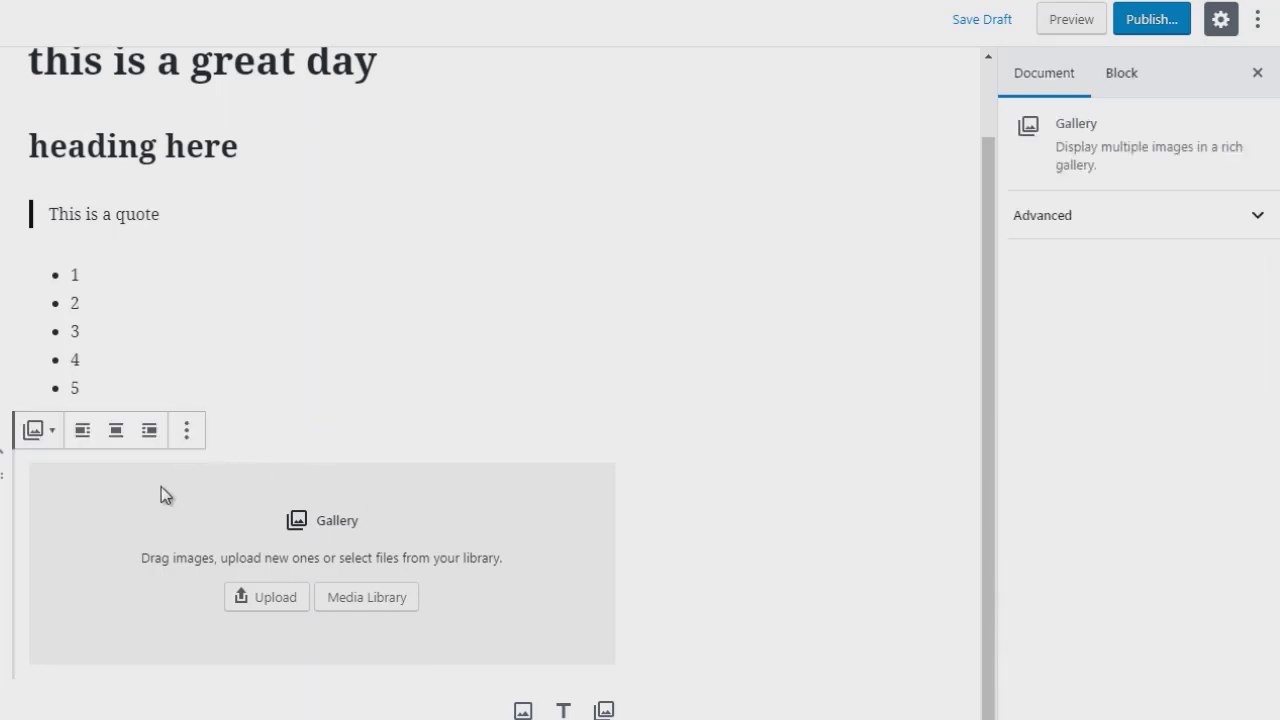
{"action": "left_click", "coordinate": [186, 432]}
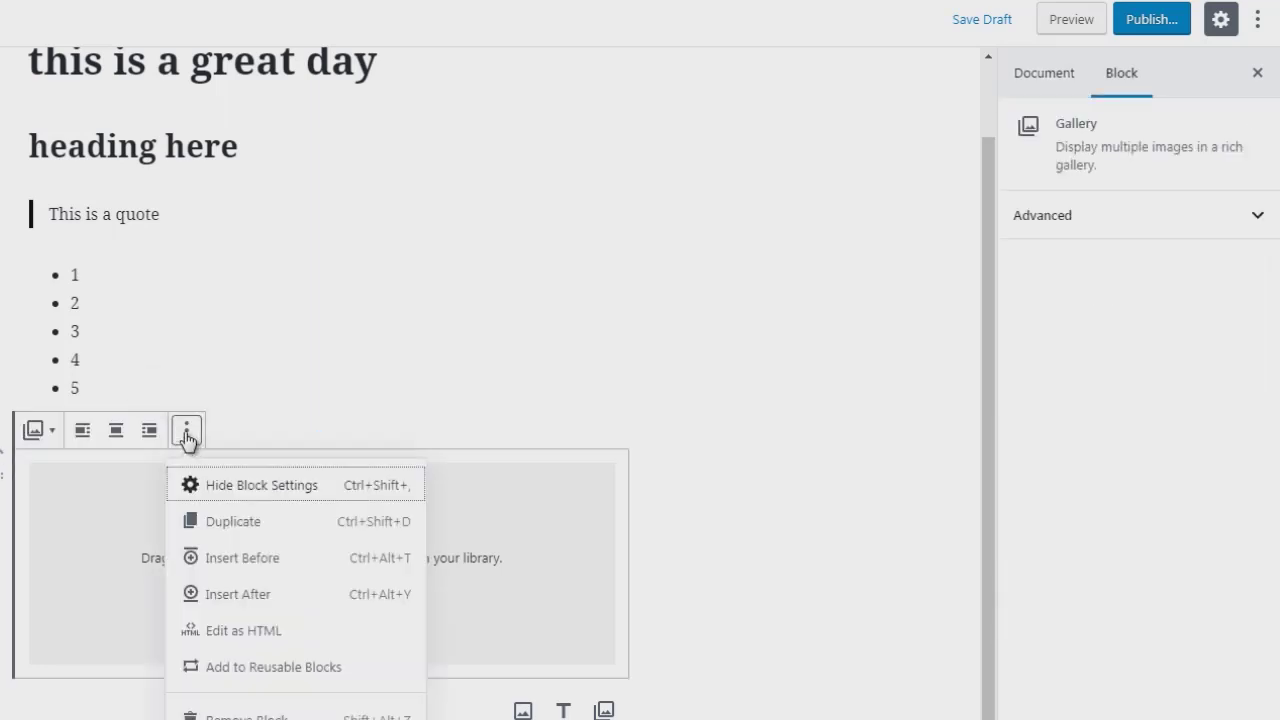
{"action": "left_click", "coordinate": [258, 522]}
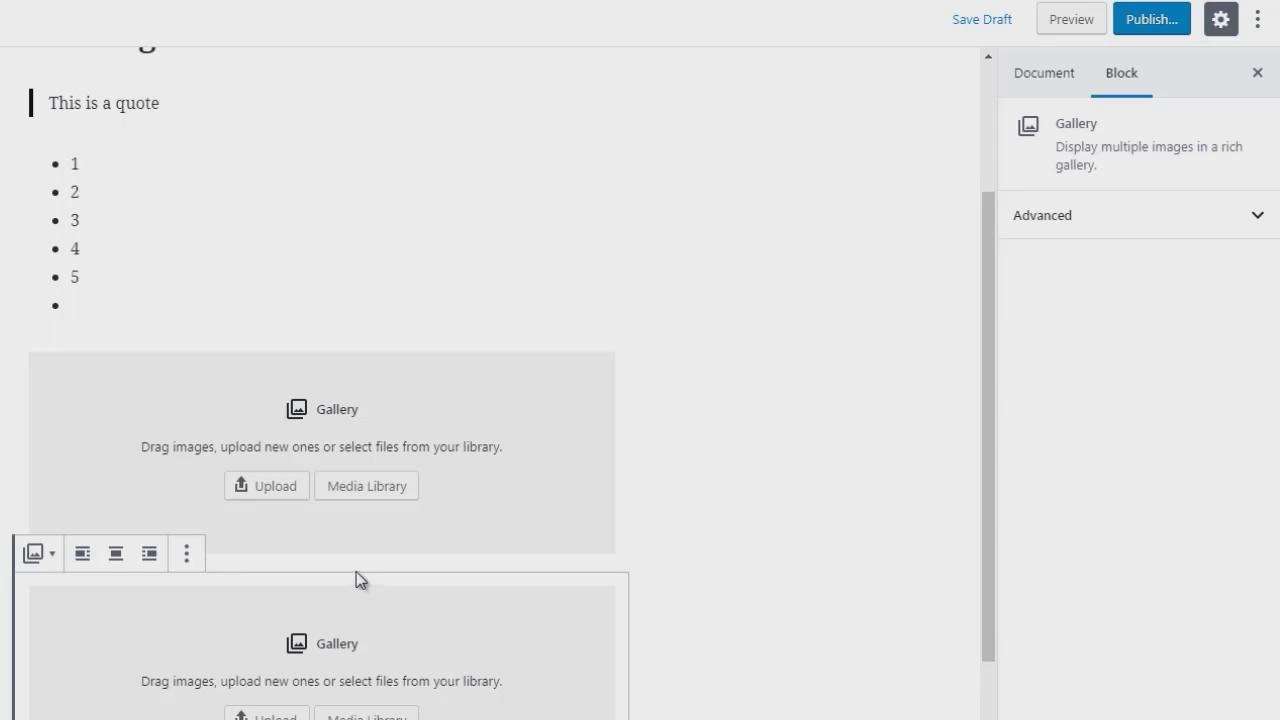
{"action": "left_click", "coordinate": [186, 554]}
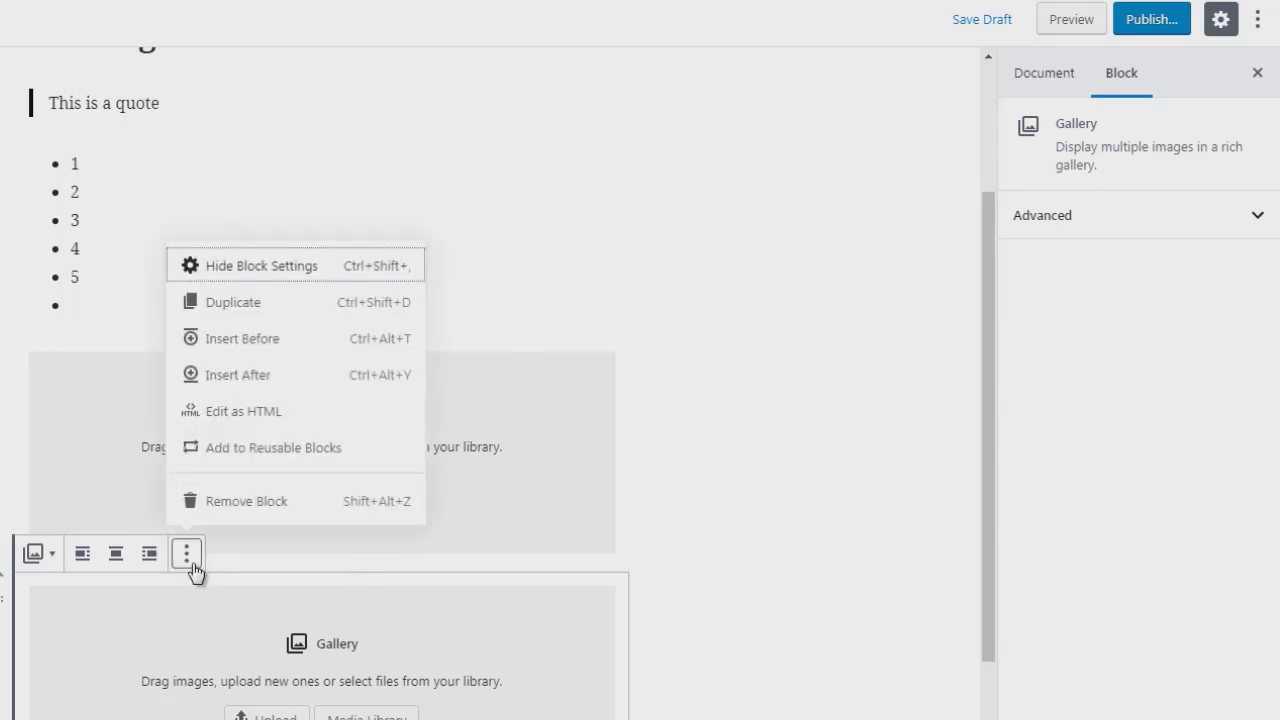
{"action": "left_click", "coordinate": [243, 505]}
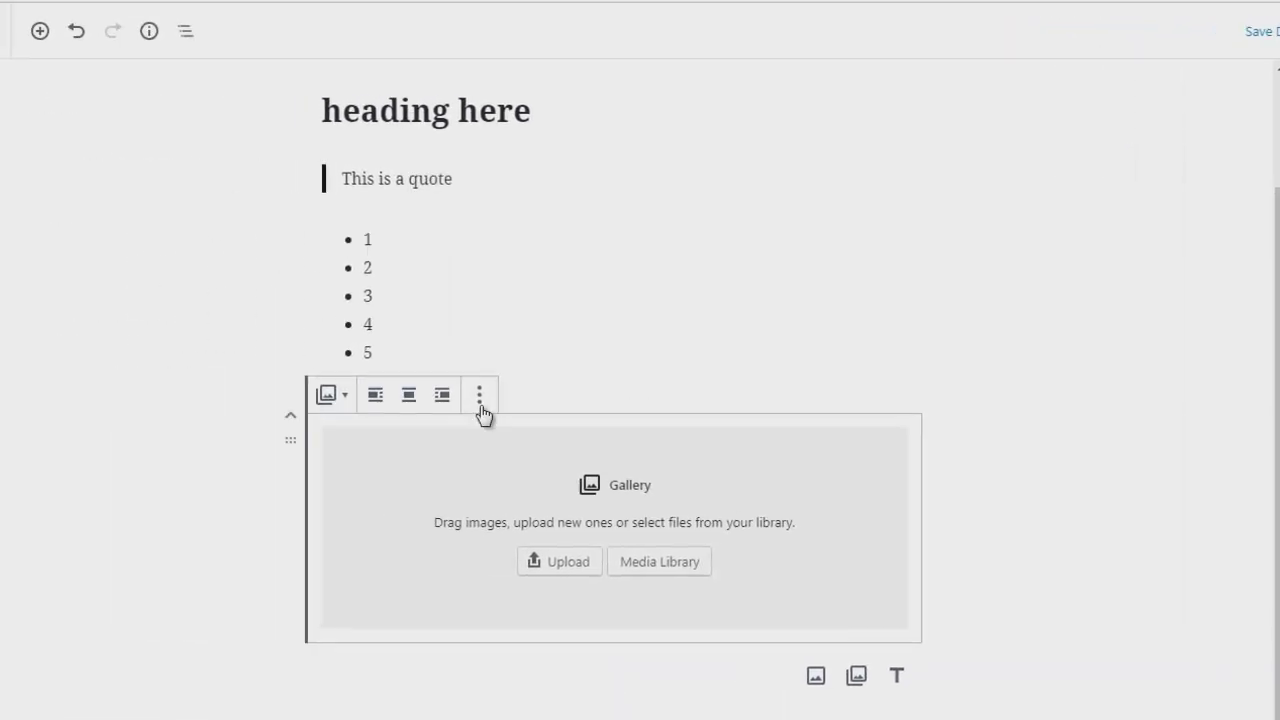
Step: Insert an empty block directly before the gallery, and look over the gallery's remaining block options
{"action": "left_click", "coordinate": [480, 400]}
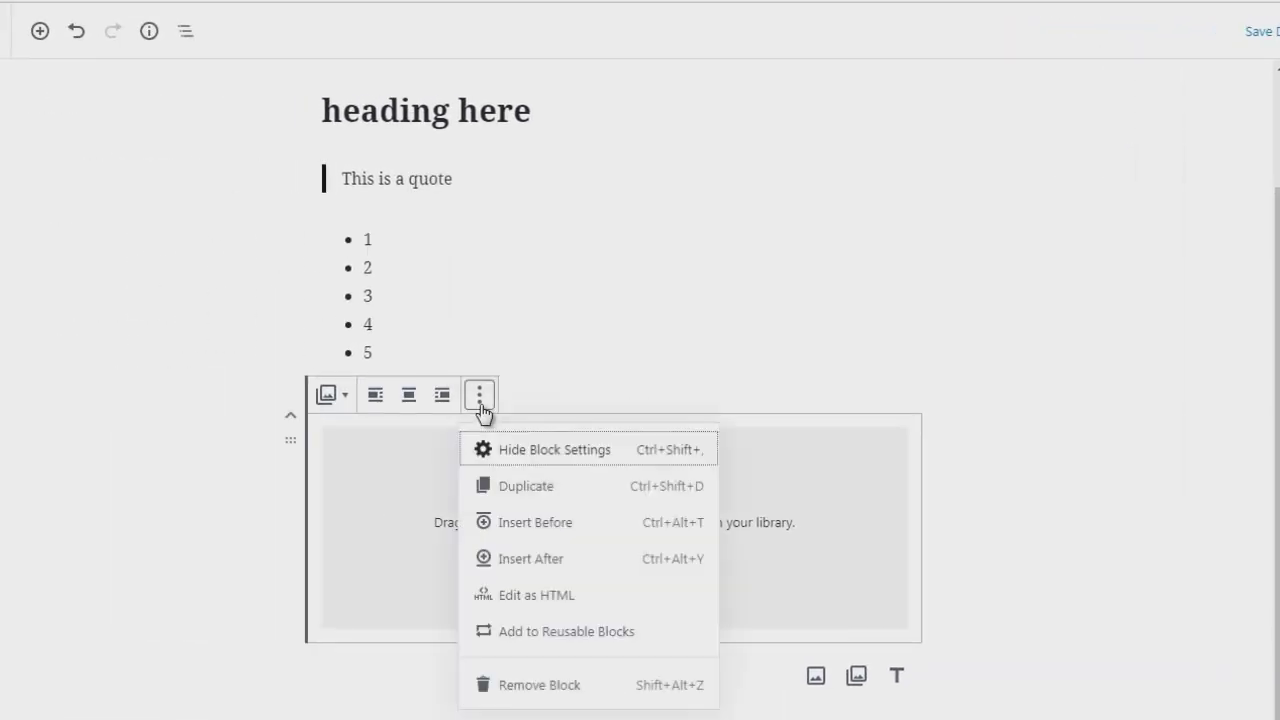
{"action": "left_click", "coordinate": [510, 523]}
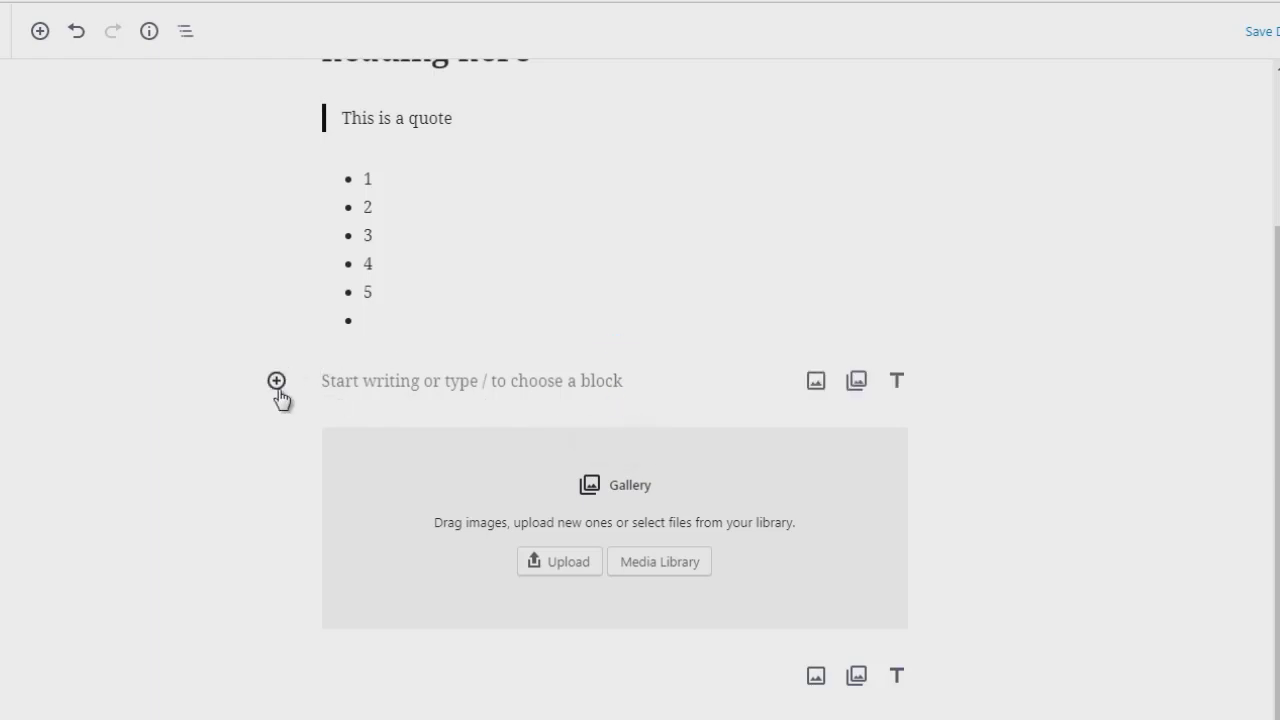
{"action": "left_click", "coordinate": [467, 454]}
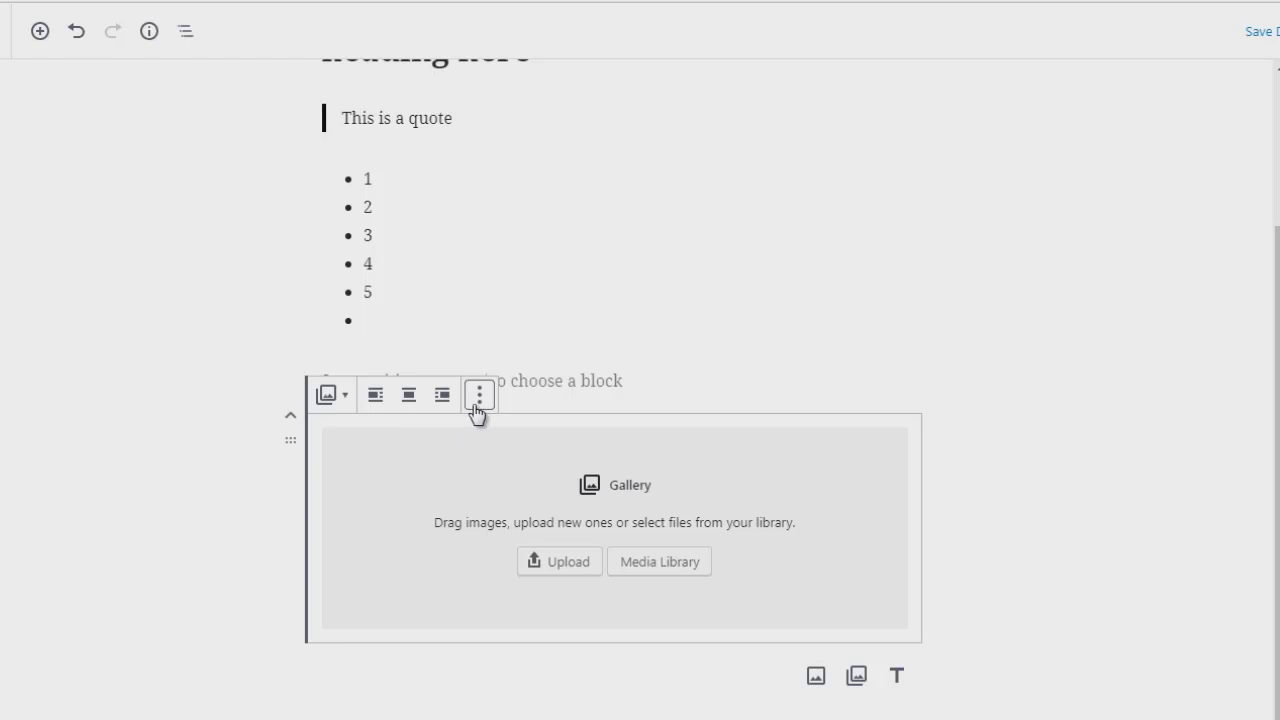
{"action": "left_click", "coordinate": [479, 395]}
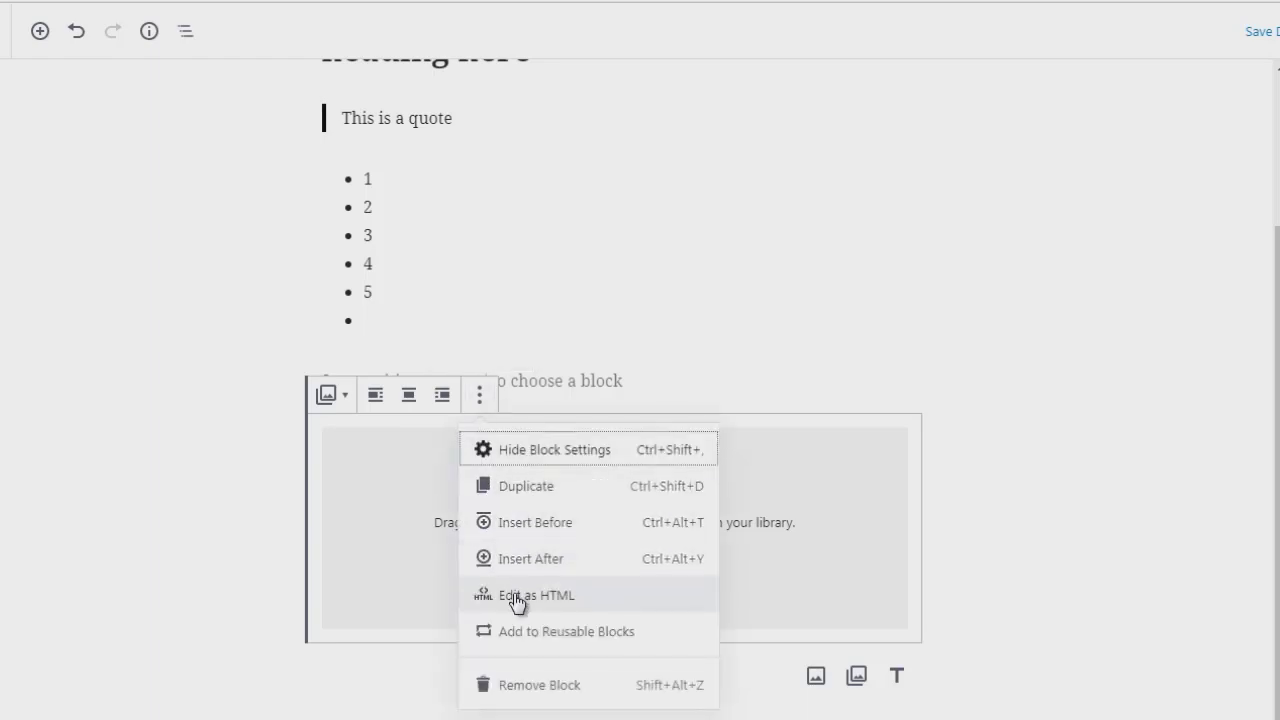
{"action": "left_click", "coordinate": [215, 395]}
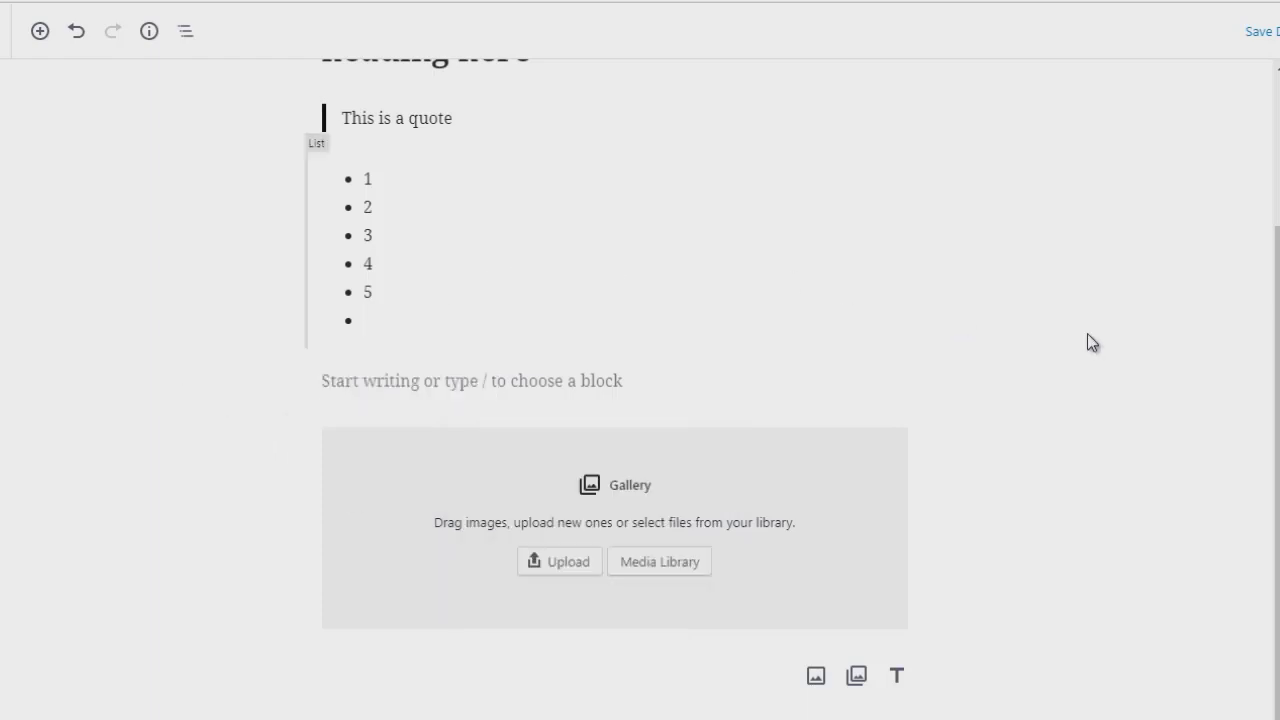
Step: Examine the formatting controls of the list block and of the quote block
{"action": "scroll", "coordinate": [1263, 311], "scroll_direction": "up", "scroll_amount": 1}
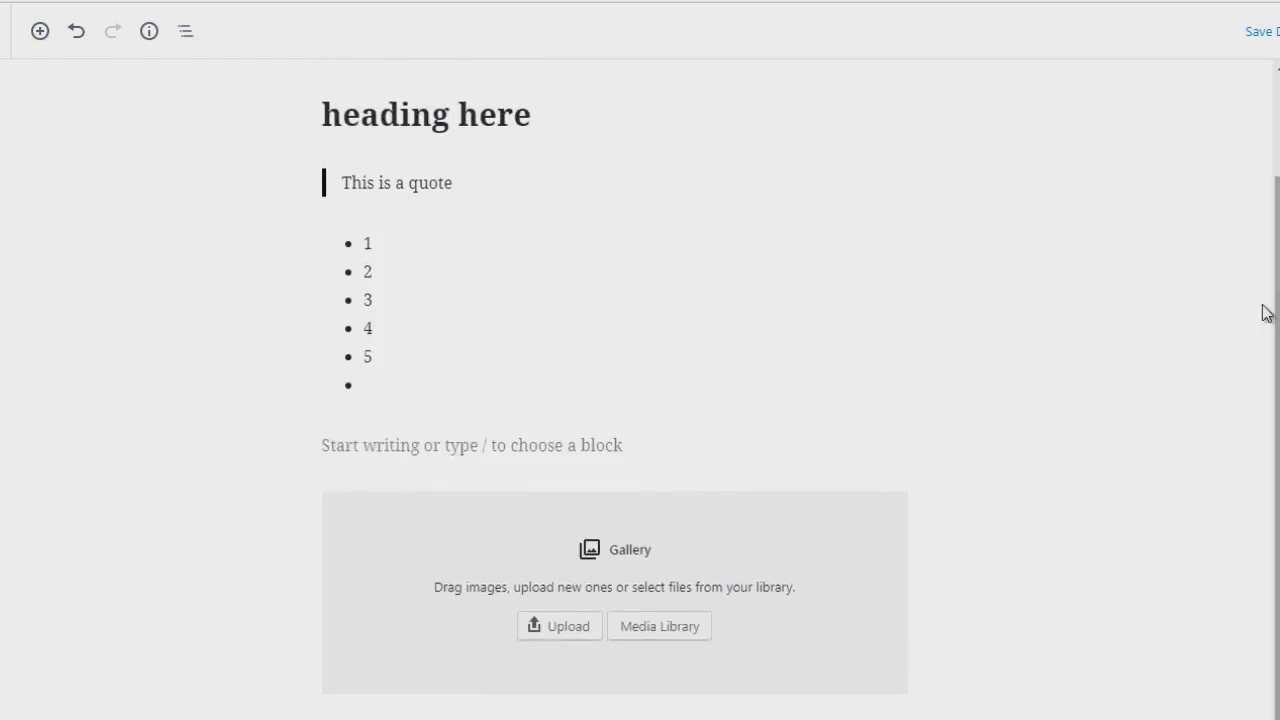
{"action": "left_click", "coordinate": [415, 322]}
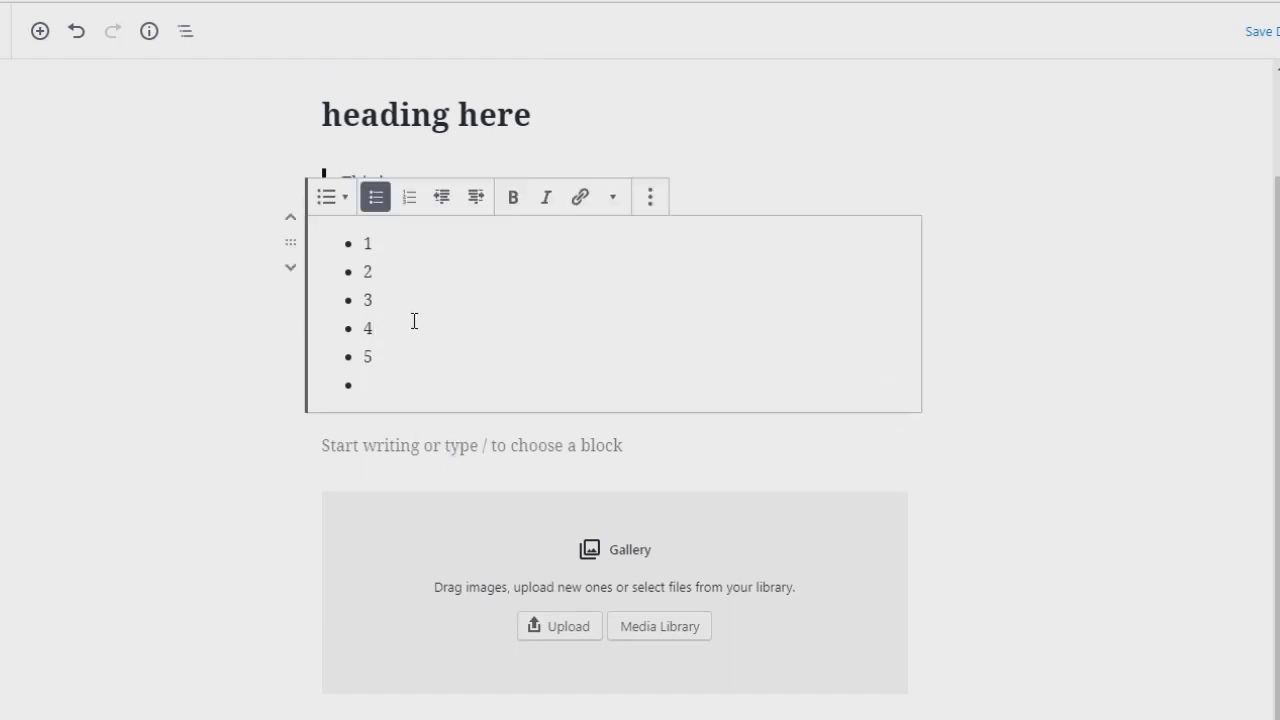
{"action": "left_click", "coordinate": [258, 406]}
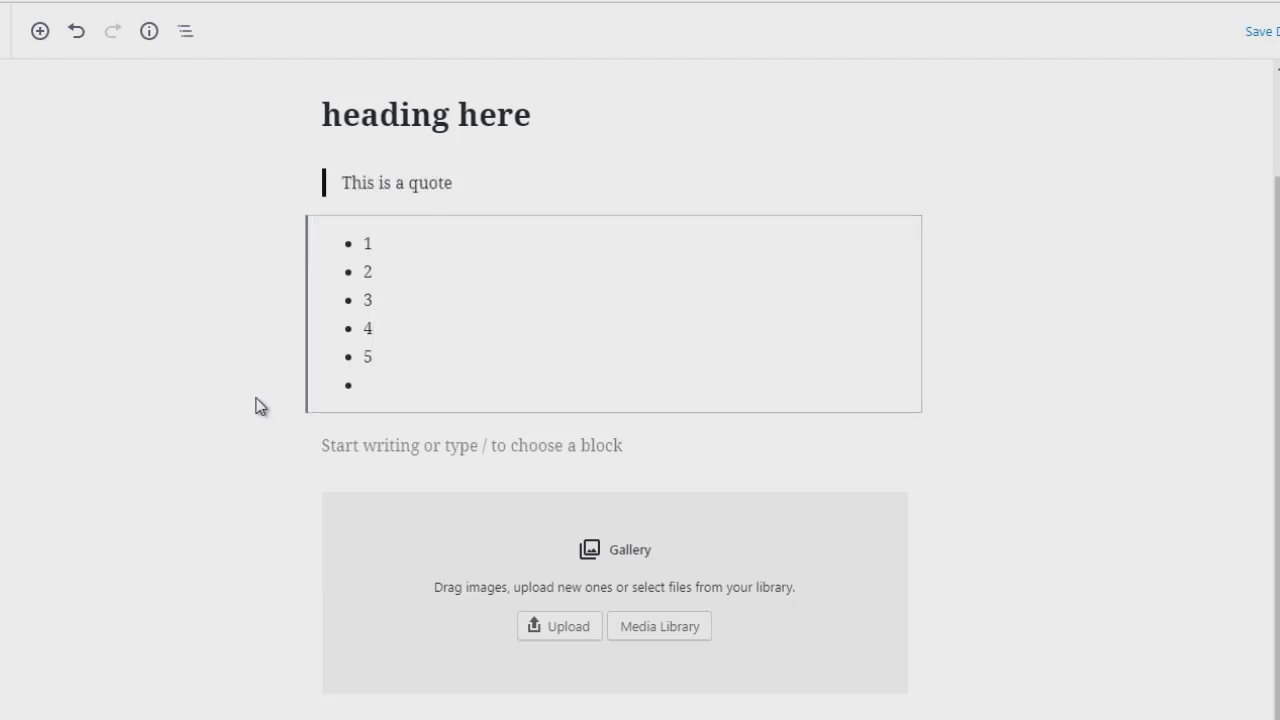
{"action": "left_click", "coordinate": [411, 183]}
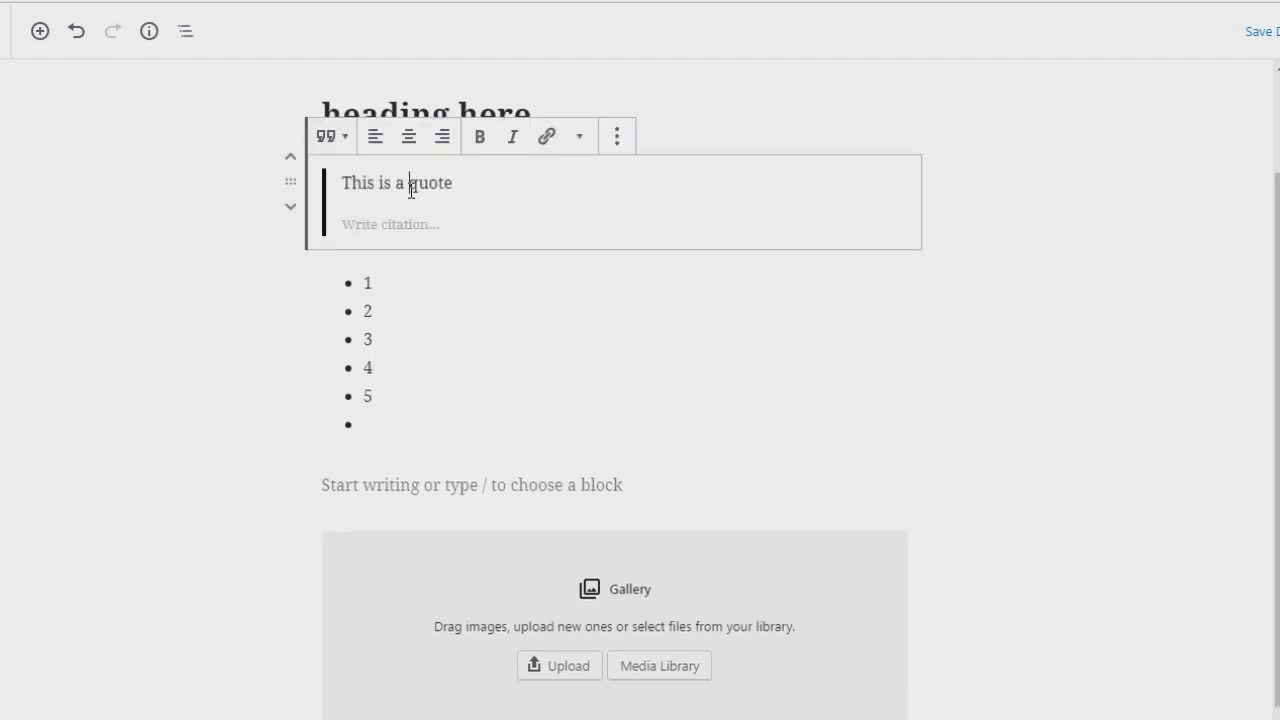
{"action": "left_click", "coordinate": [238, 347]}
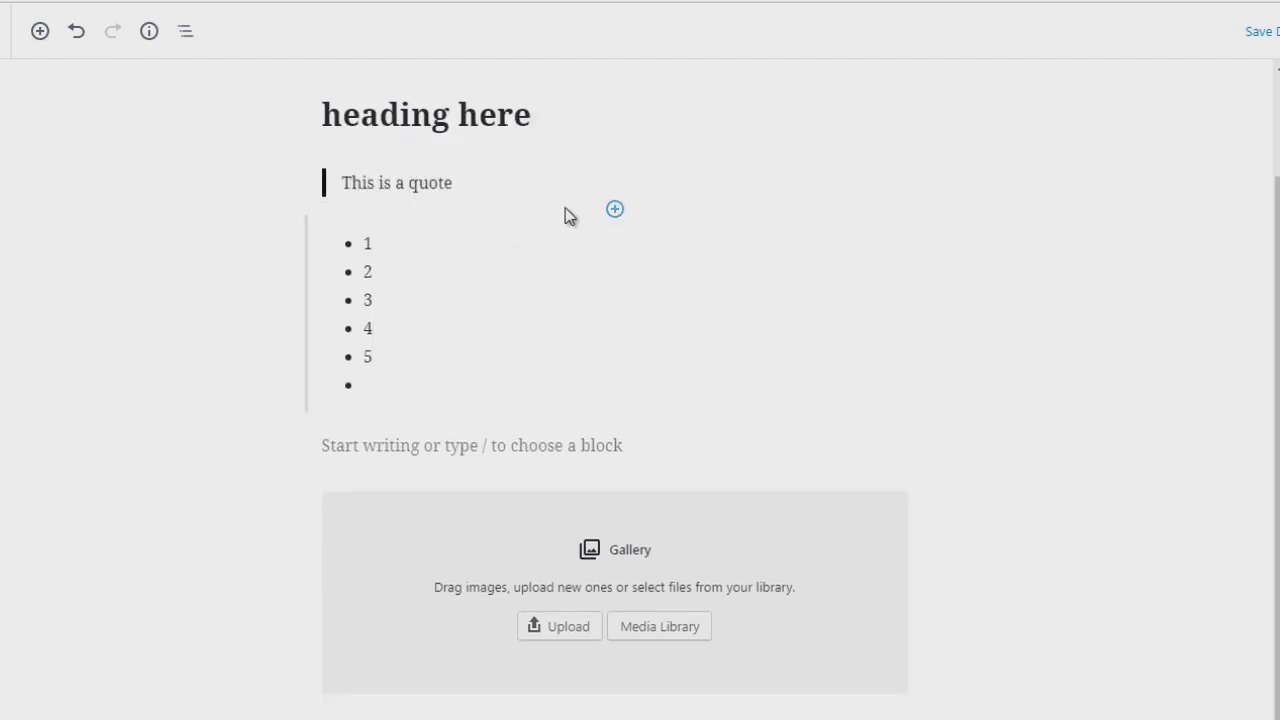
Step: Insert an empty Paragraph block between the quote and the list
{"action": "left_click", "coordinate": [614, 212]}
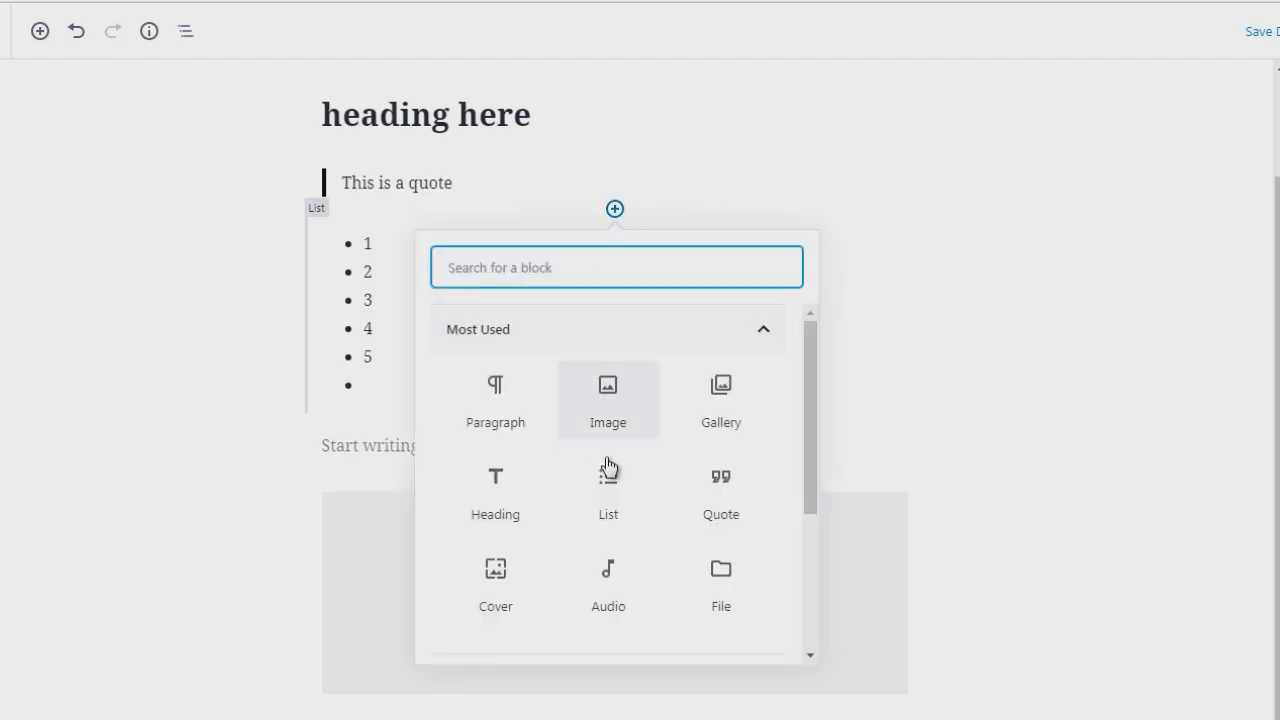
{"action": "left_click", "coordinate": [494, 401]}
{"action": "left_click", "coordinate": [491, 397]}
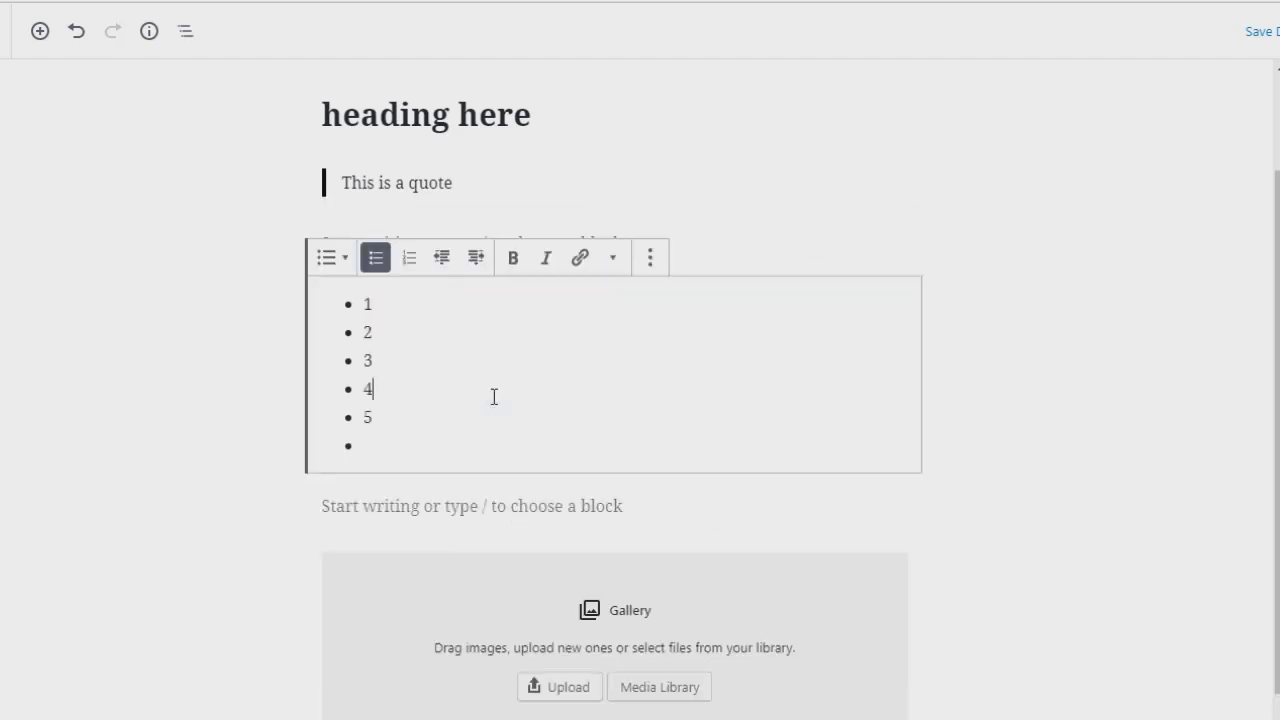
Step: Write "this is a paragraph" in the empty block between the quote and the list
{"action": "left_click", "coordinate": [386, 243]}
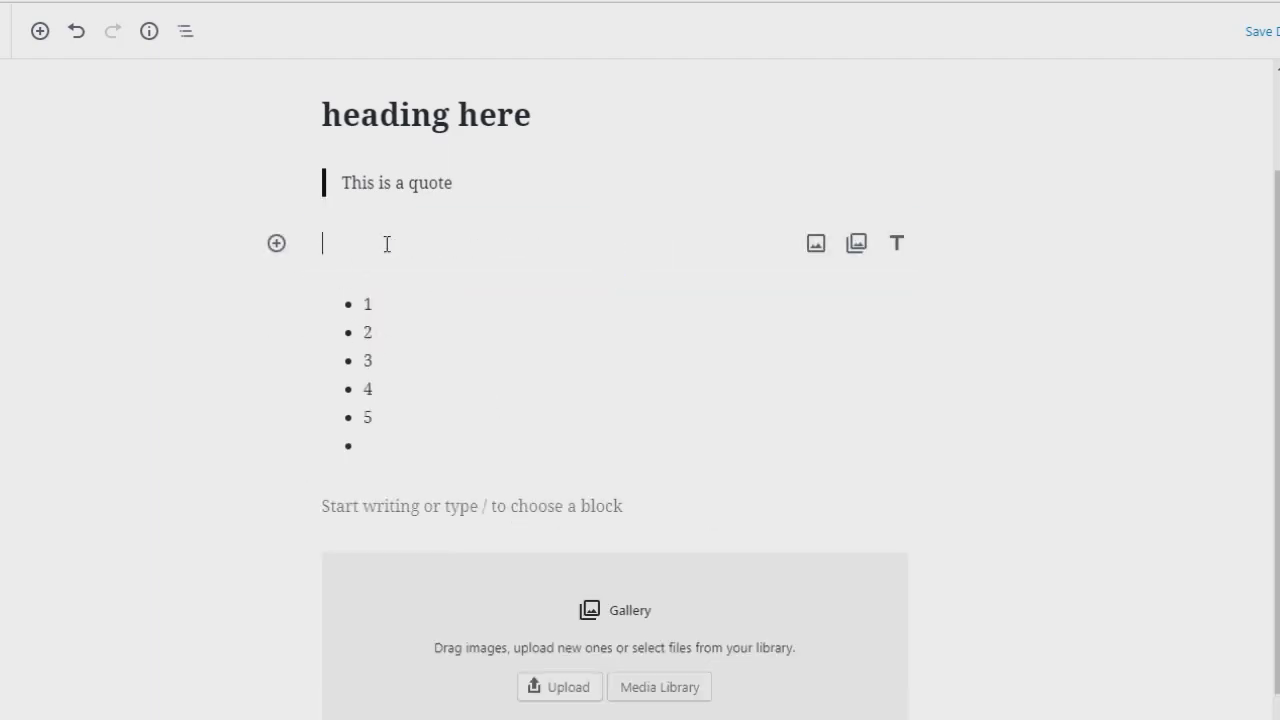
{"action": "type", "text": "this is a"}
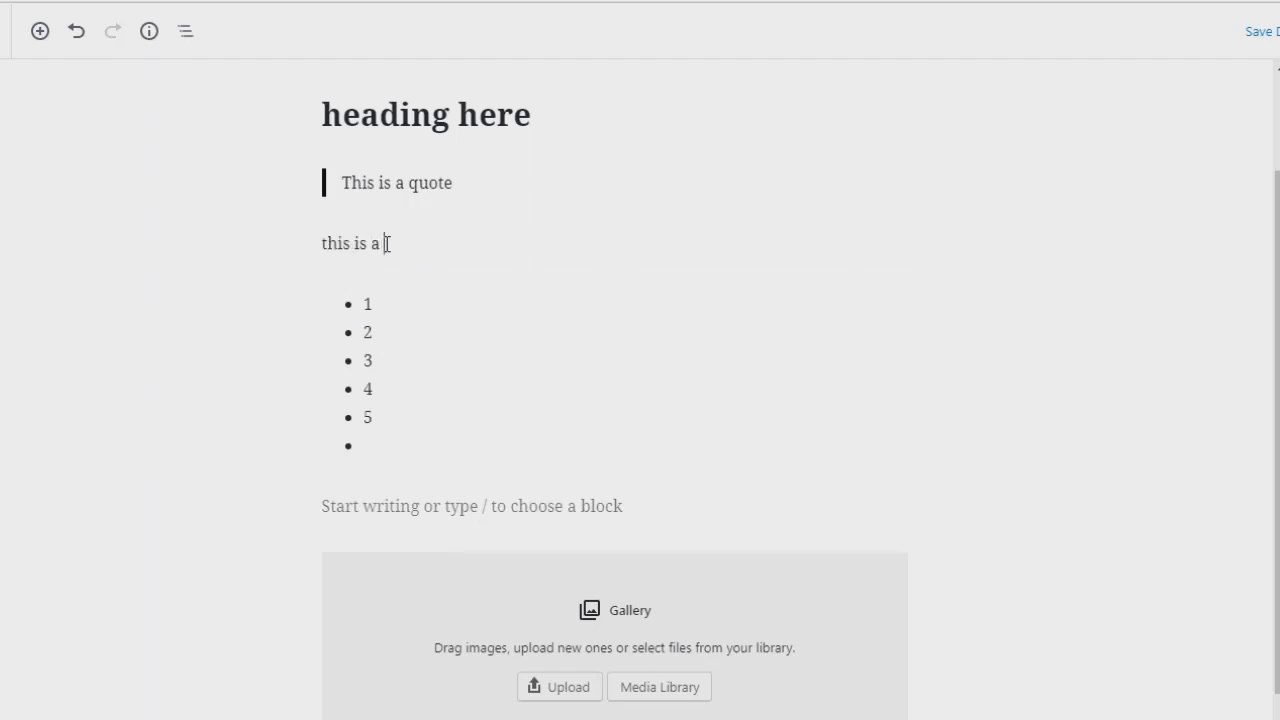
{"action": "type", "text": " paragraph"}
{"action": "left_click", "coordinate": [265, 303]}
Step: Switch the paragraph block under the quote to HTML editing to view its markup
{"action": "left_click", "coordinate": [357, 247]}
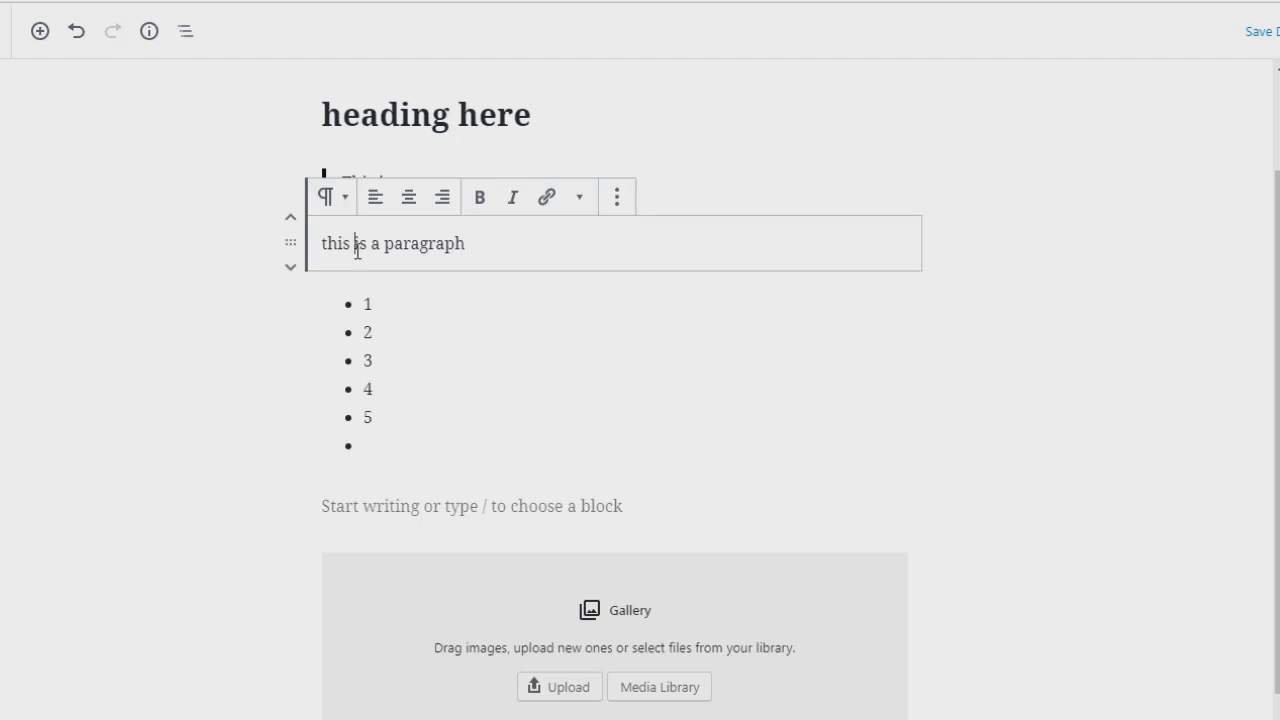
{"action": "left_click", "coordinate": [618, 200]}
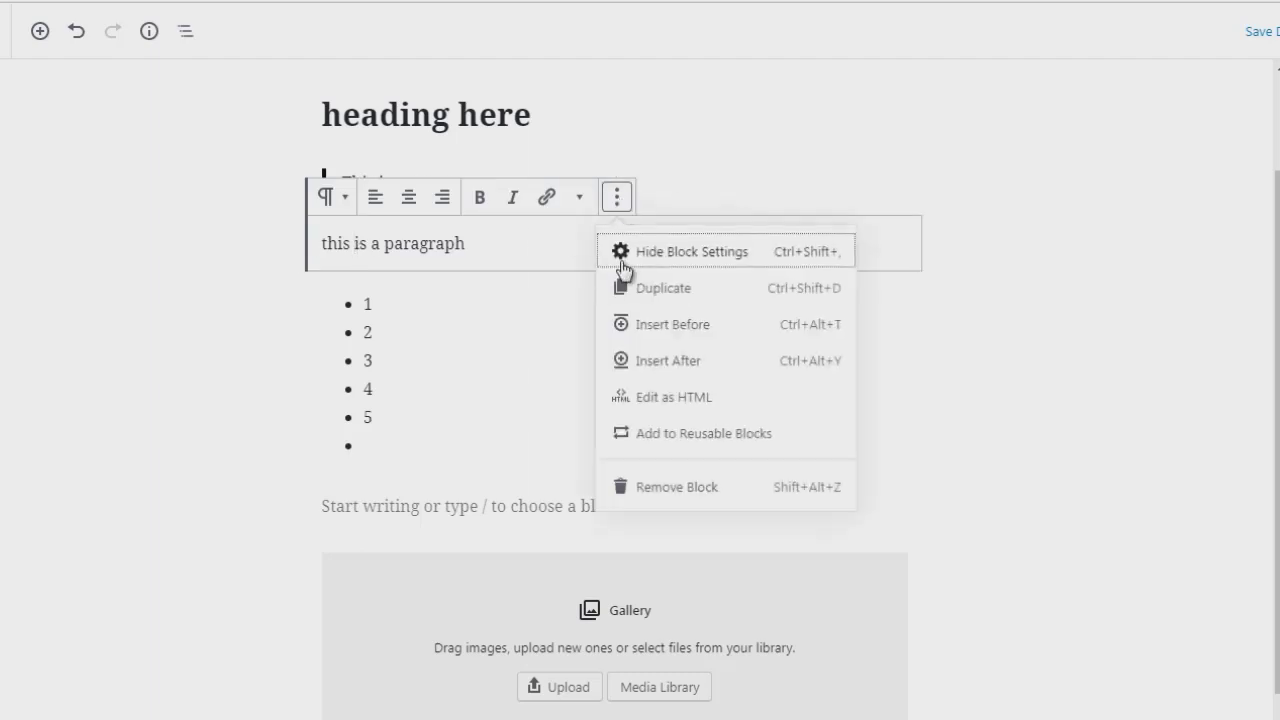
{"action": "left_click", "coordinate": [659, 399]}
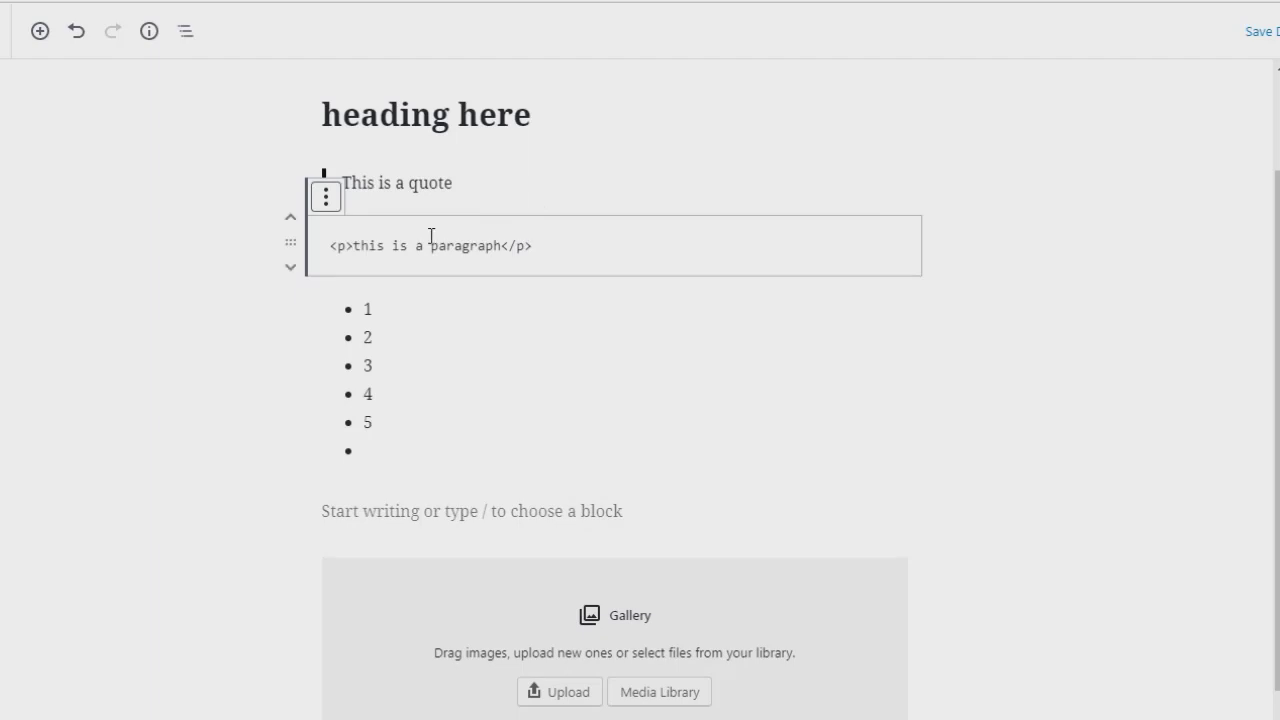
Step: Turn the paragraph block into a reusable block named Template1, and save it
{"action": "left_click", "coordinate": [330, 205]}
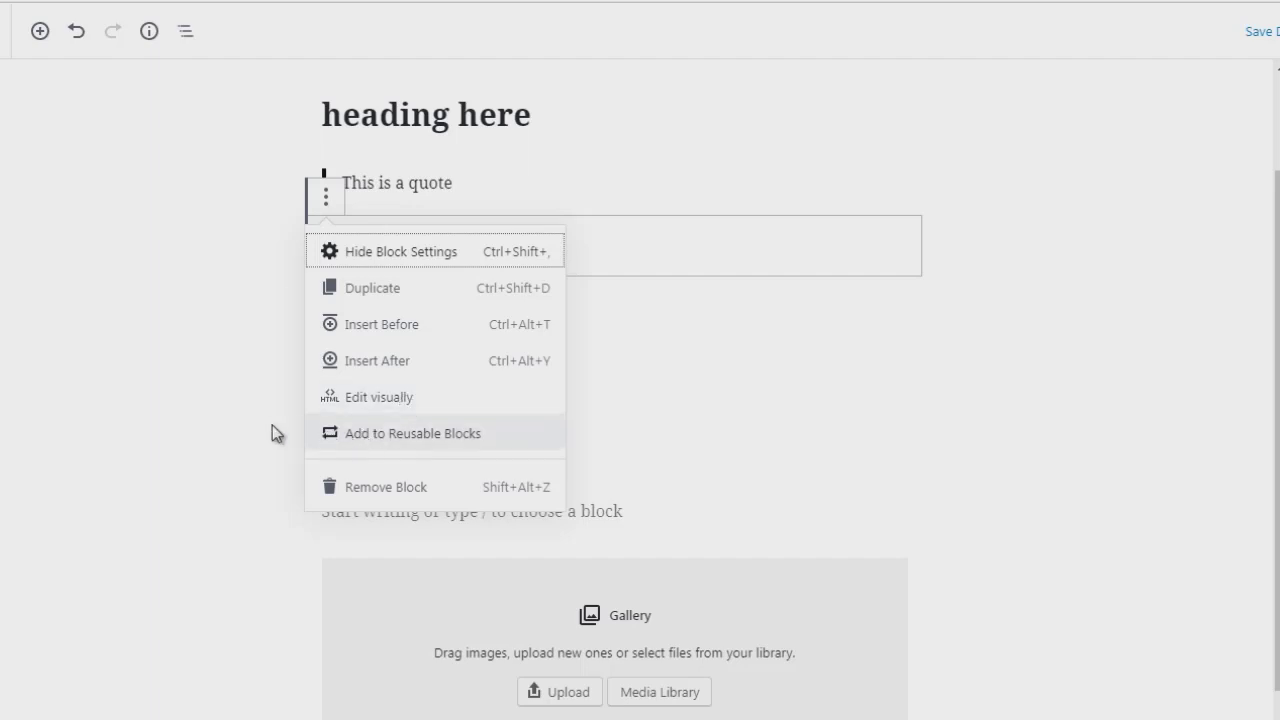
{"action": "left_click", "coordinate": [347, 434]}
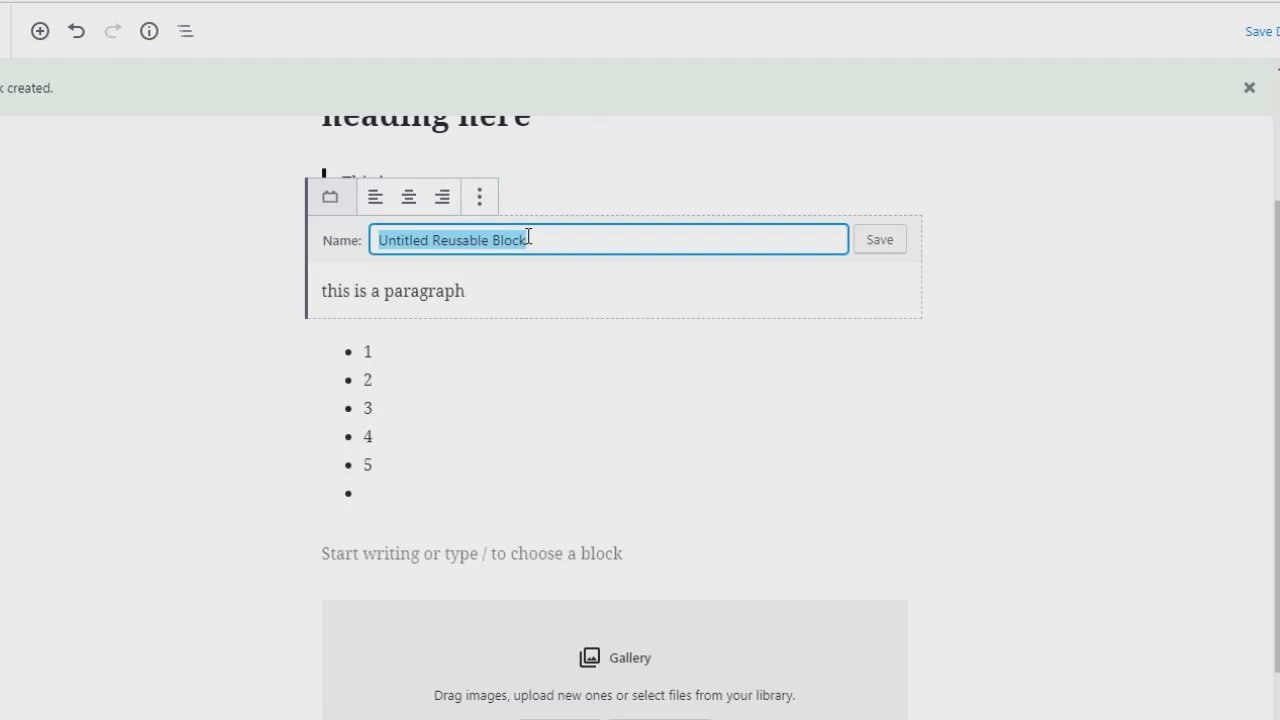
{"action": "type", "text": "Template1"}
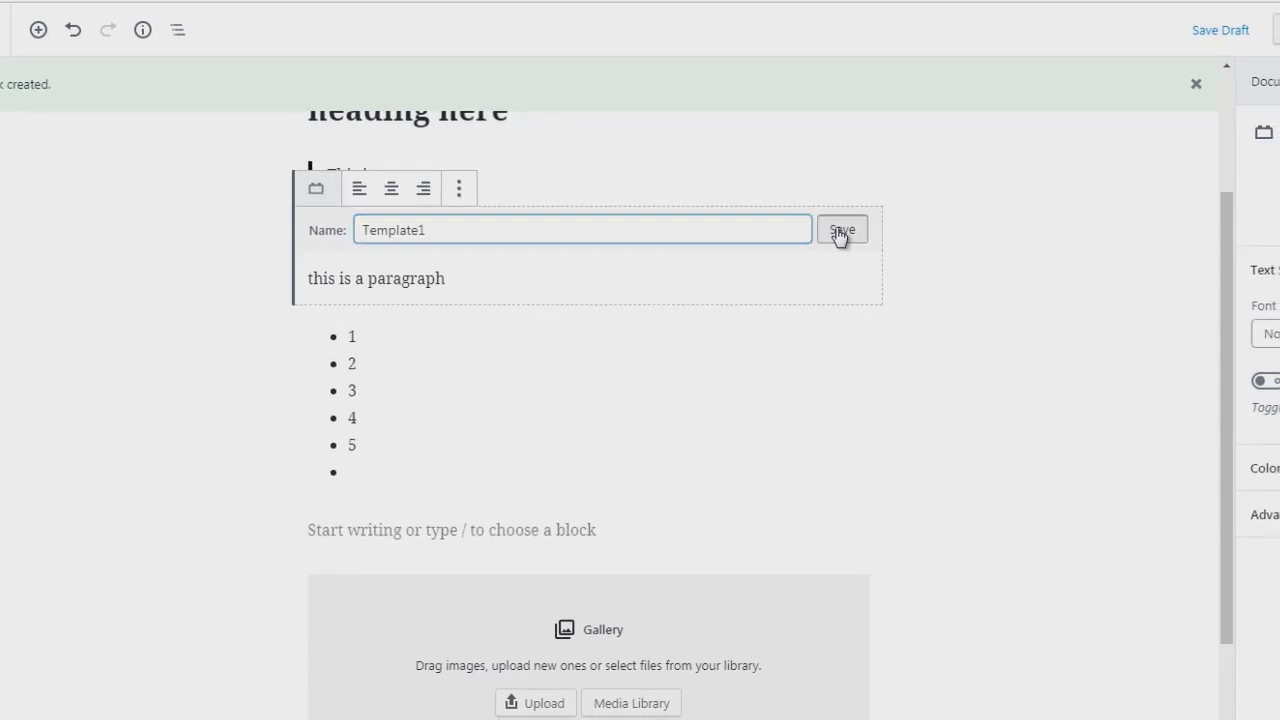
{"action": "left_click", "coordinate": [840, 232]}
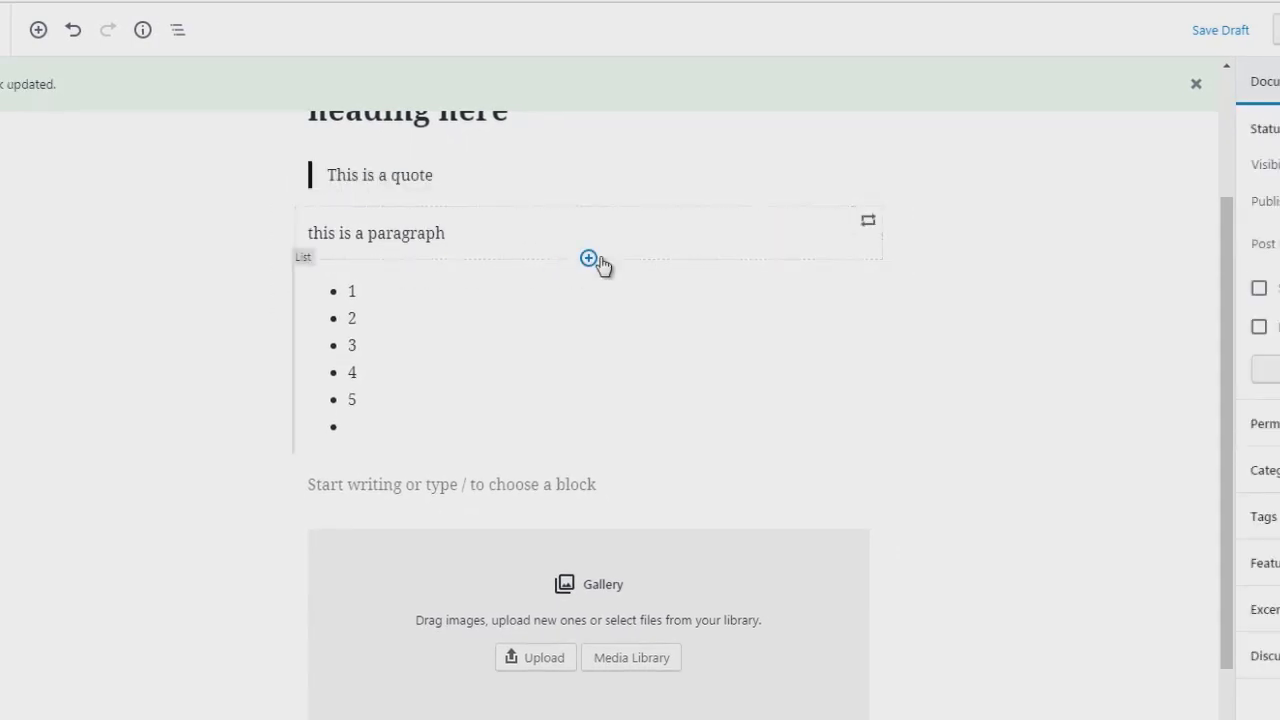
Step: Insert the reusable block Template1 between the existing reusable paragraph and the list
{"action": "left_click", "coordinate": [588, 259]}
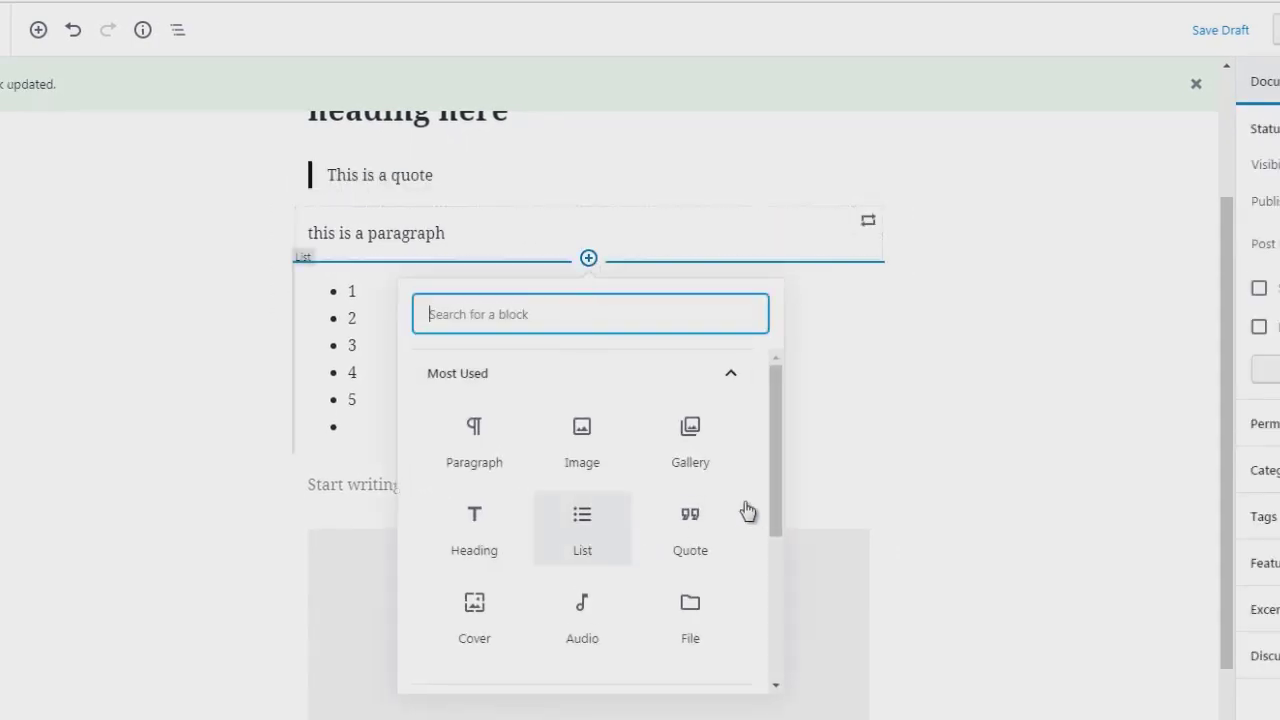
{"action": "left_click", "coordinate": [775, 498]}
{"action": "left_click_drag", "start_coordinate": [775, 497], "coordinate": [773, 648]}
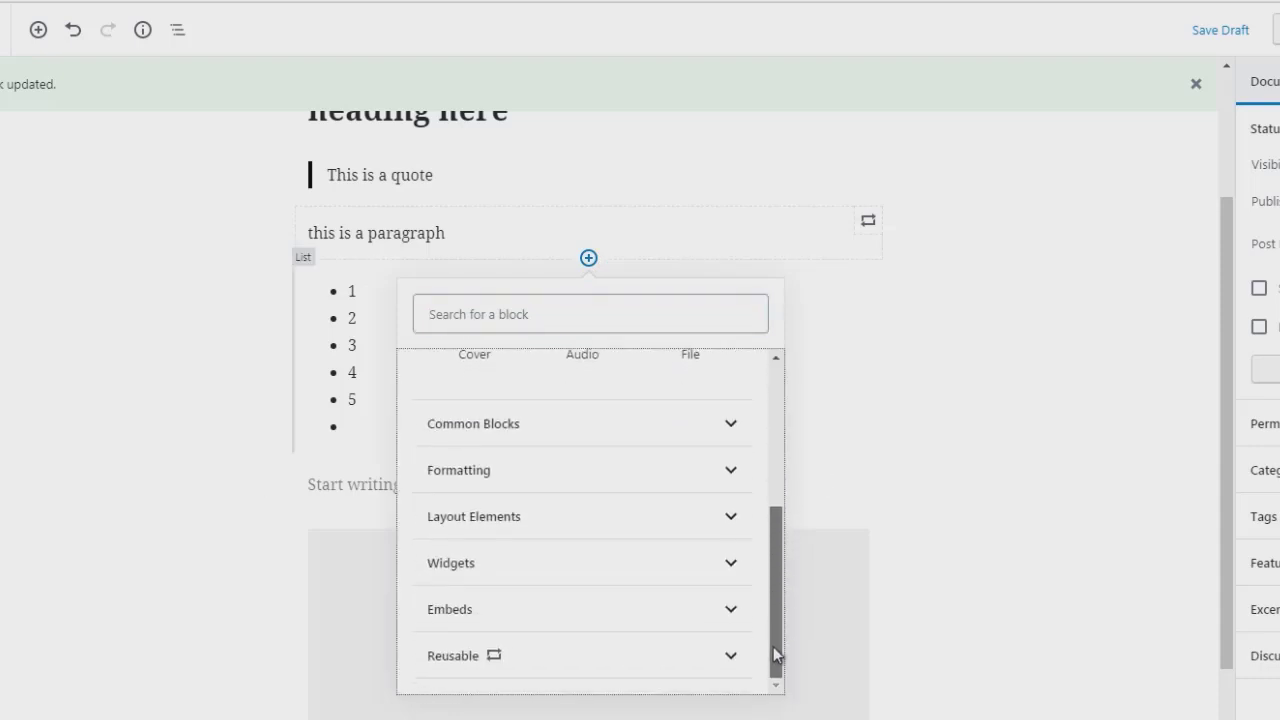
{"action": "left_click", "coordinate": [706, 659]}
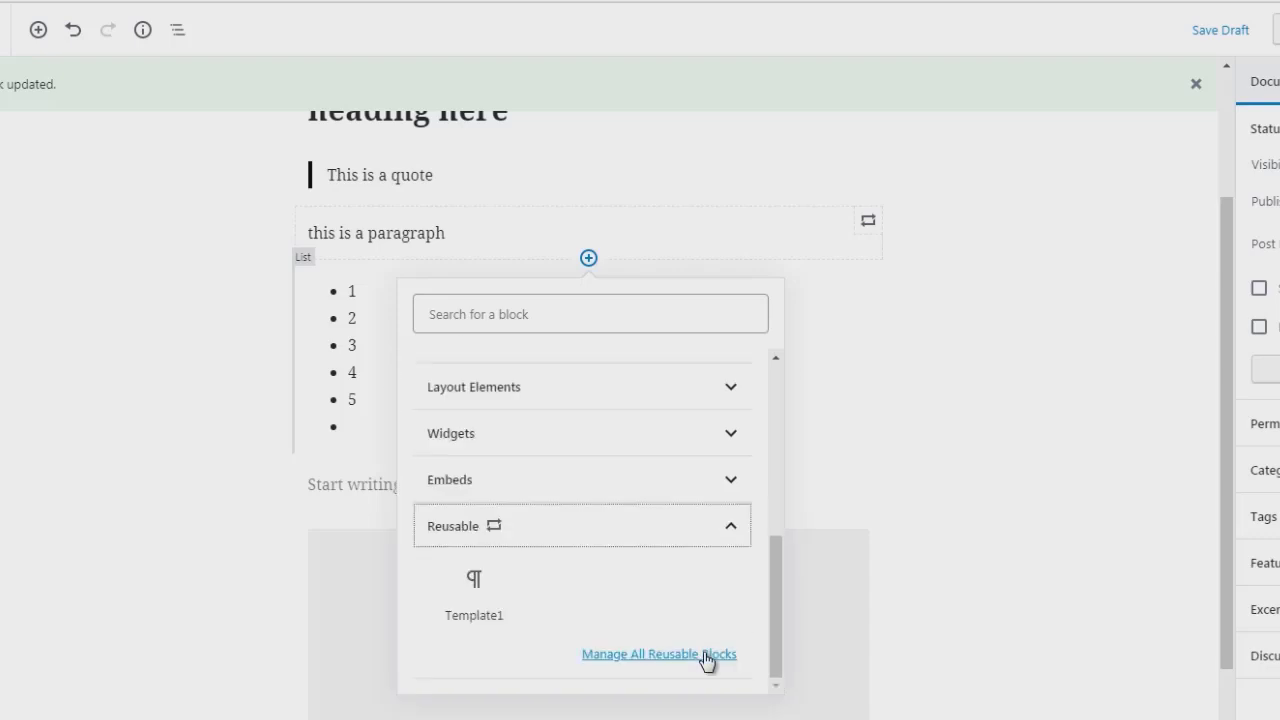
{"action": "mouse_move", "coordinate": [476, 600]}
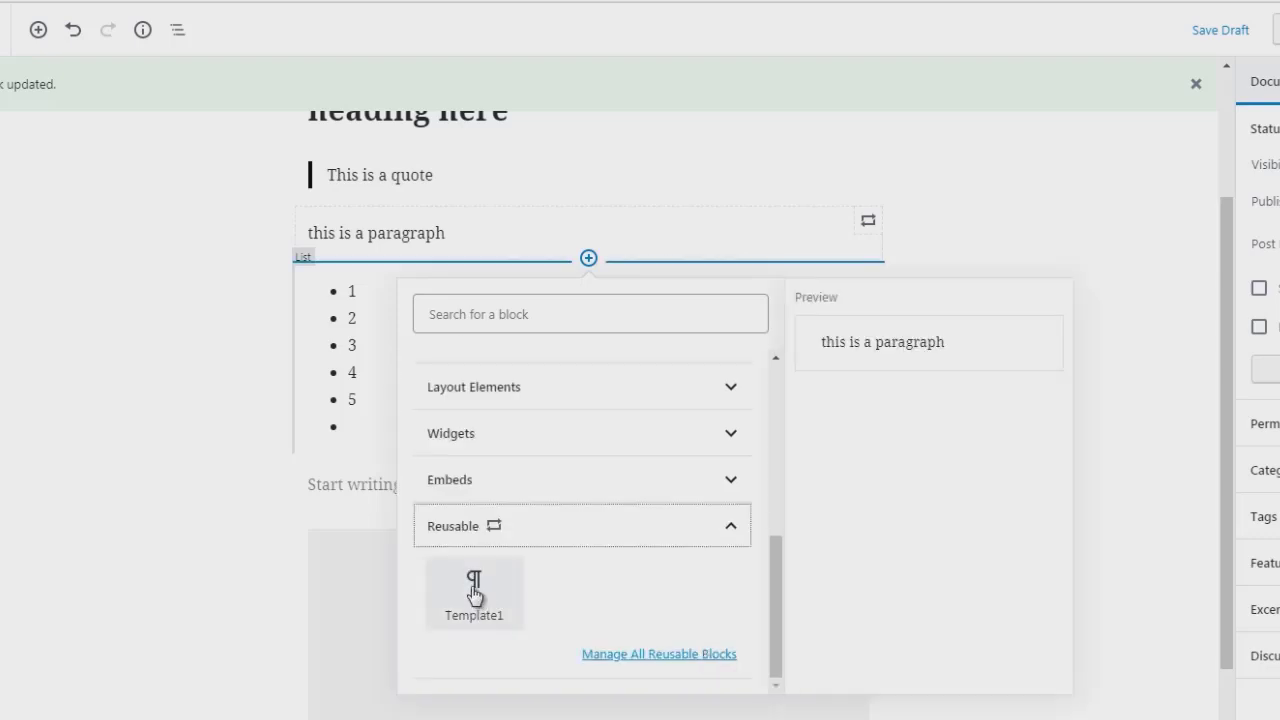
{"action": "left_click", "coordinate": [474, 594]}
{"action": "left_click", "coordinate": [195, 388]}
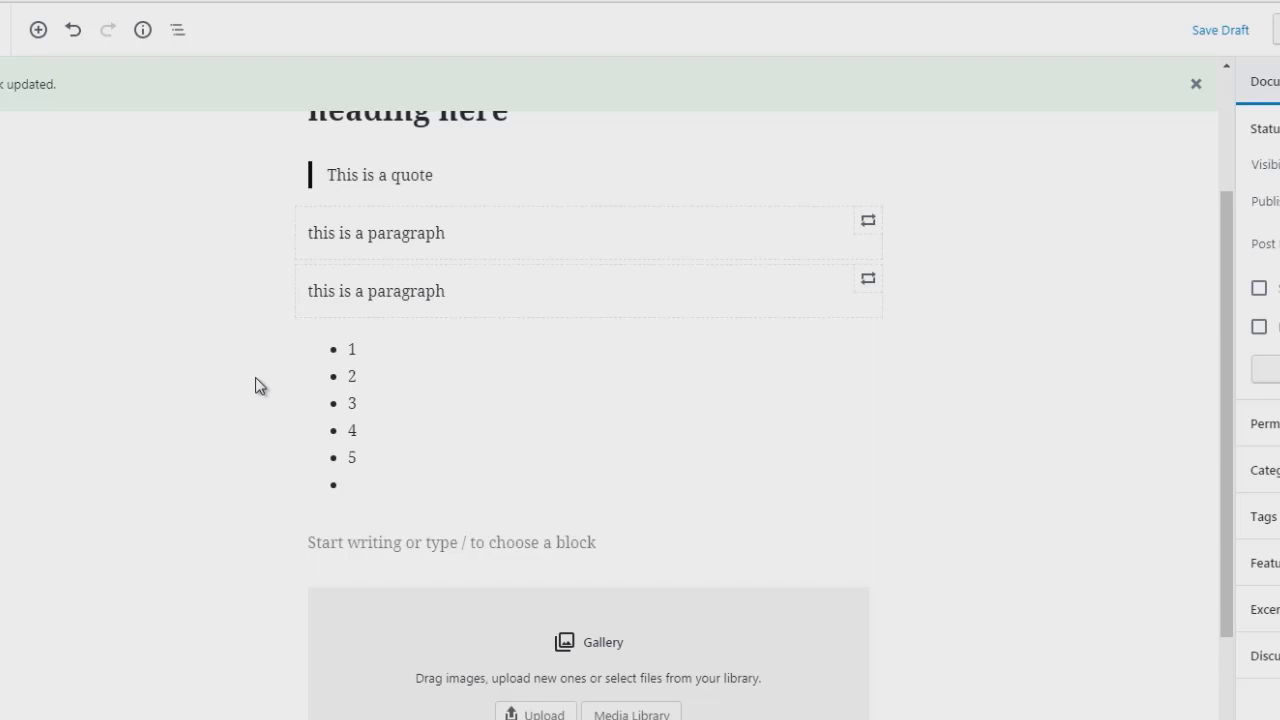
Step: Add an empty Image block below the gallery at the end of the post
{"action": "left_click_drag", "start_coordinate": [1223, 400], "coordinate": [1222, 451]}
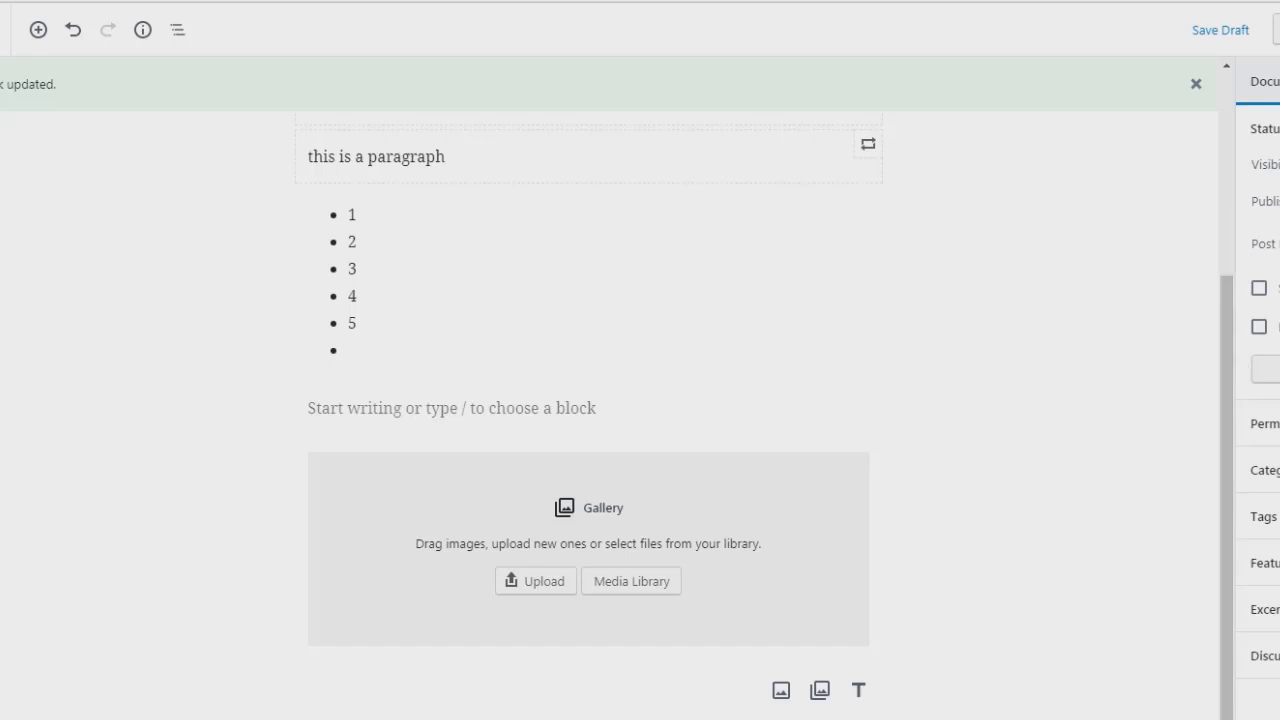
{"action": "left_click_drag", "start_coordinate": [1225, 432], "coordinate": [1225, 498]}
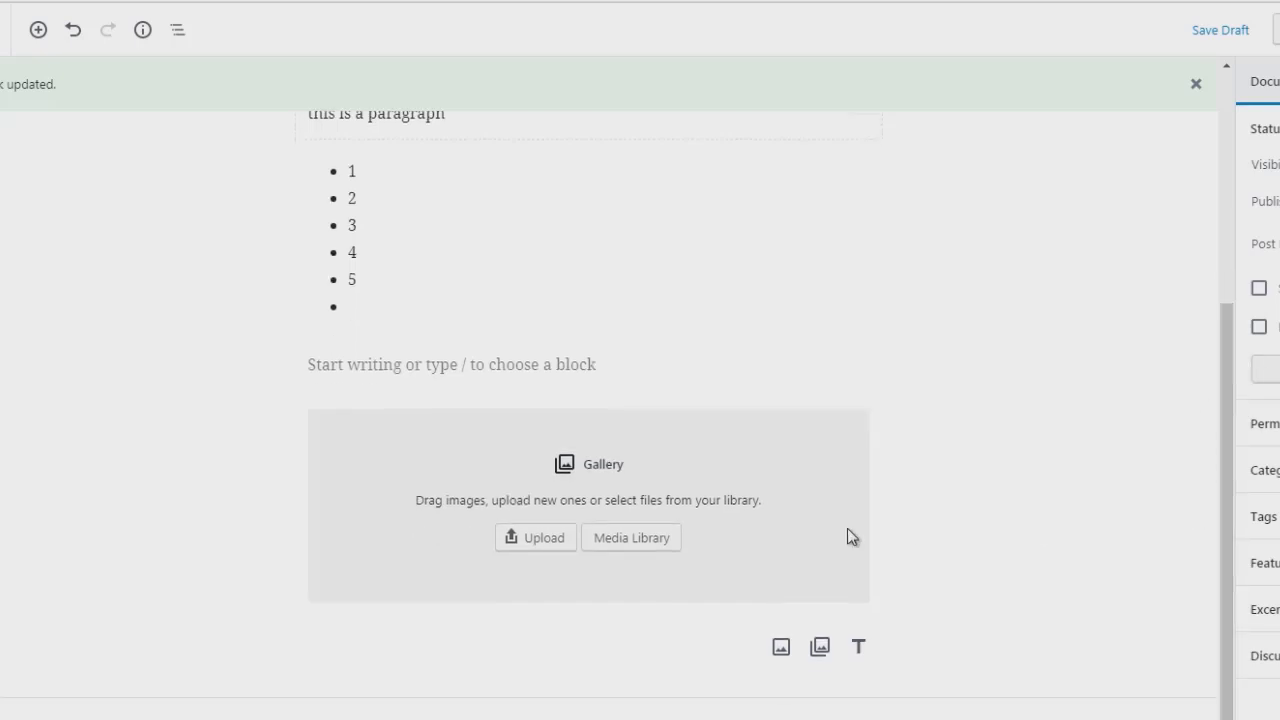
{"action": "left_click", "coordinate": [693, 535]}
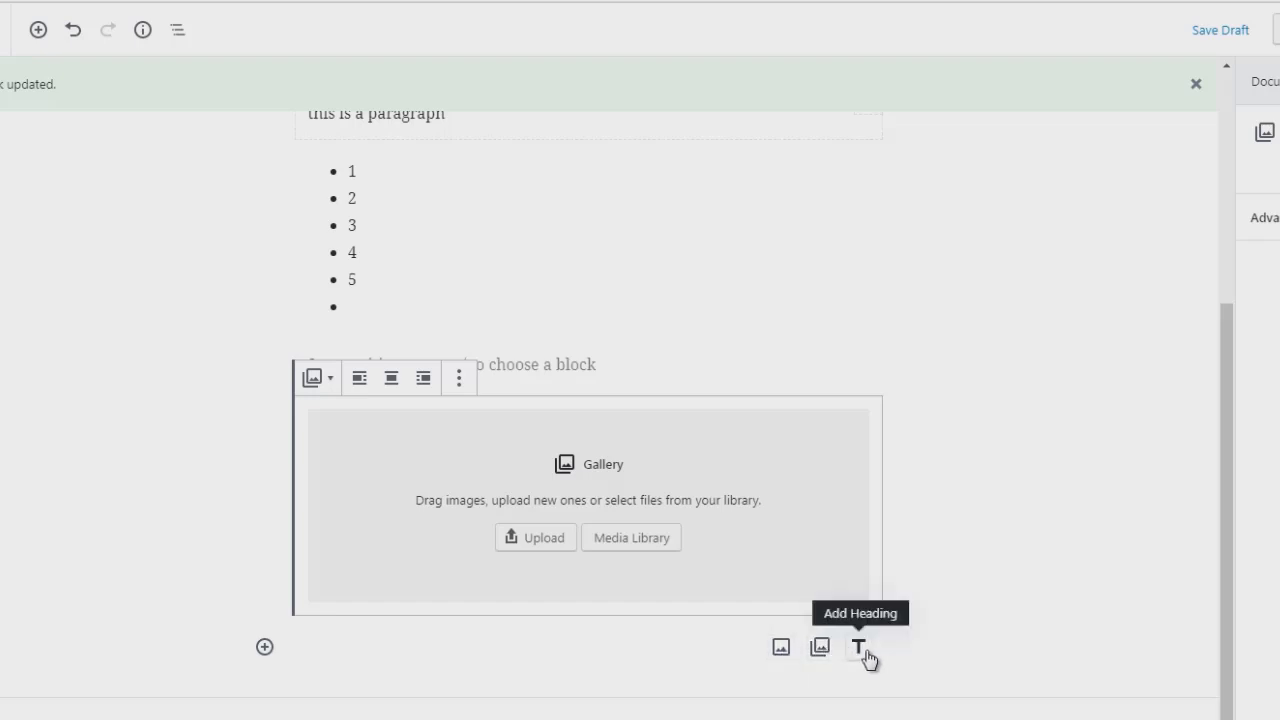
{"action": "left_click", "coordinate": [780, 648]}
{"action": "left_click_drag", "start_coordinate": [1231, 474], "coordinate": [1220, 557]}
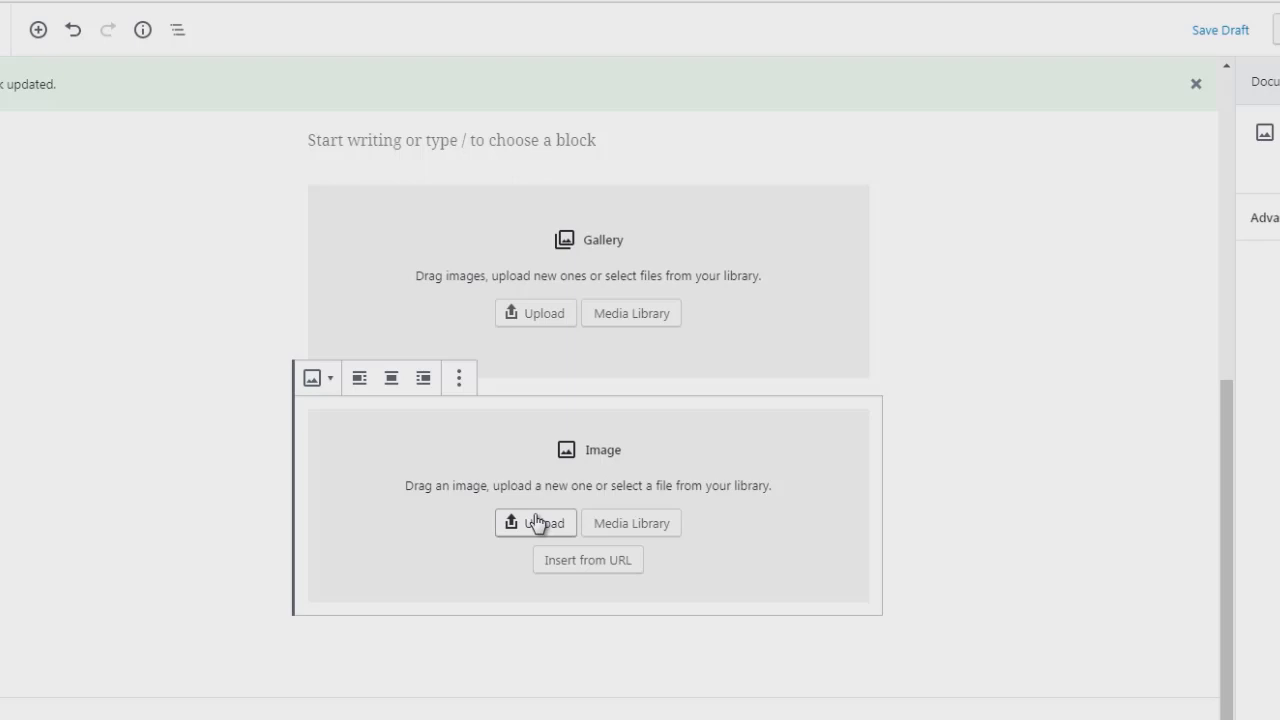
{"action": "left_click", "coordinate": [260, 454]}
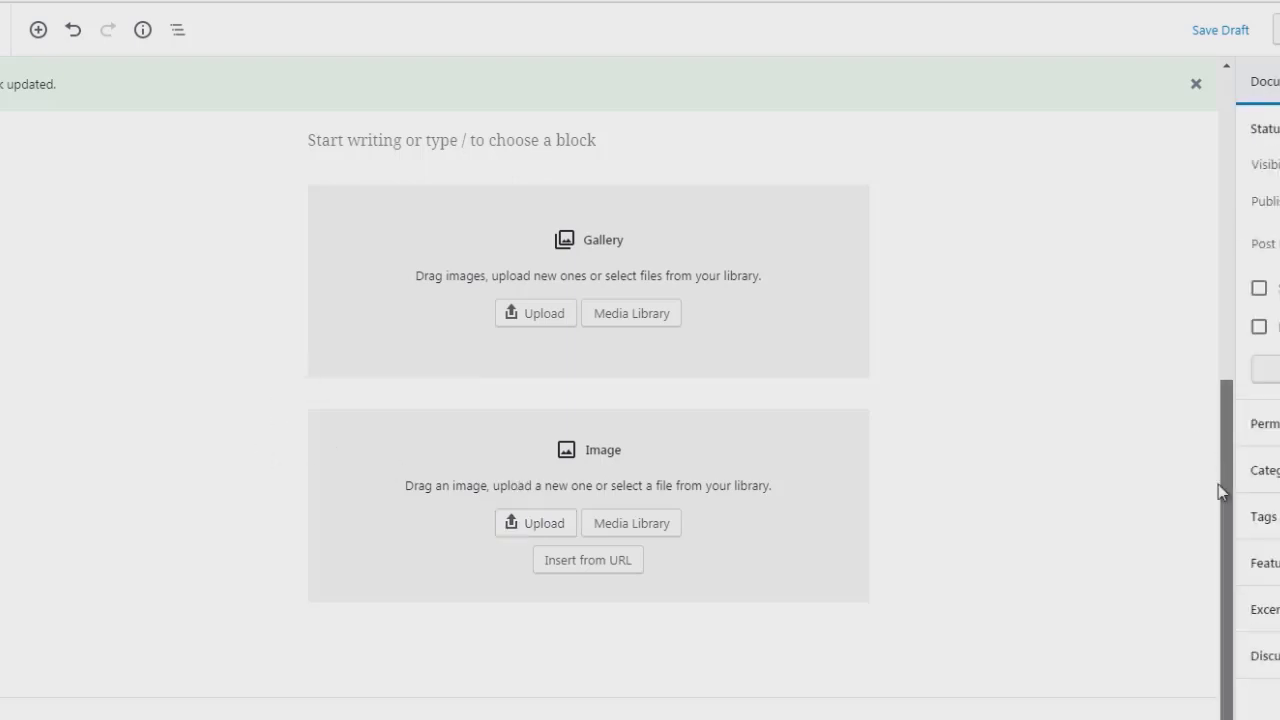
Step: Browse the Common Blocks and Widgets categories, and insert a Shortcode block below the image block
{"action": "left_click", "coordinate": [588, 598]}
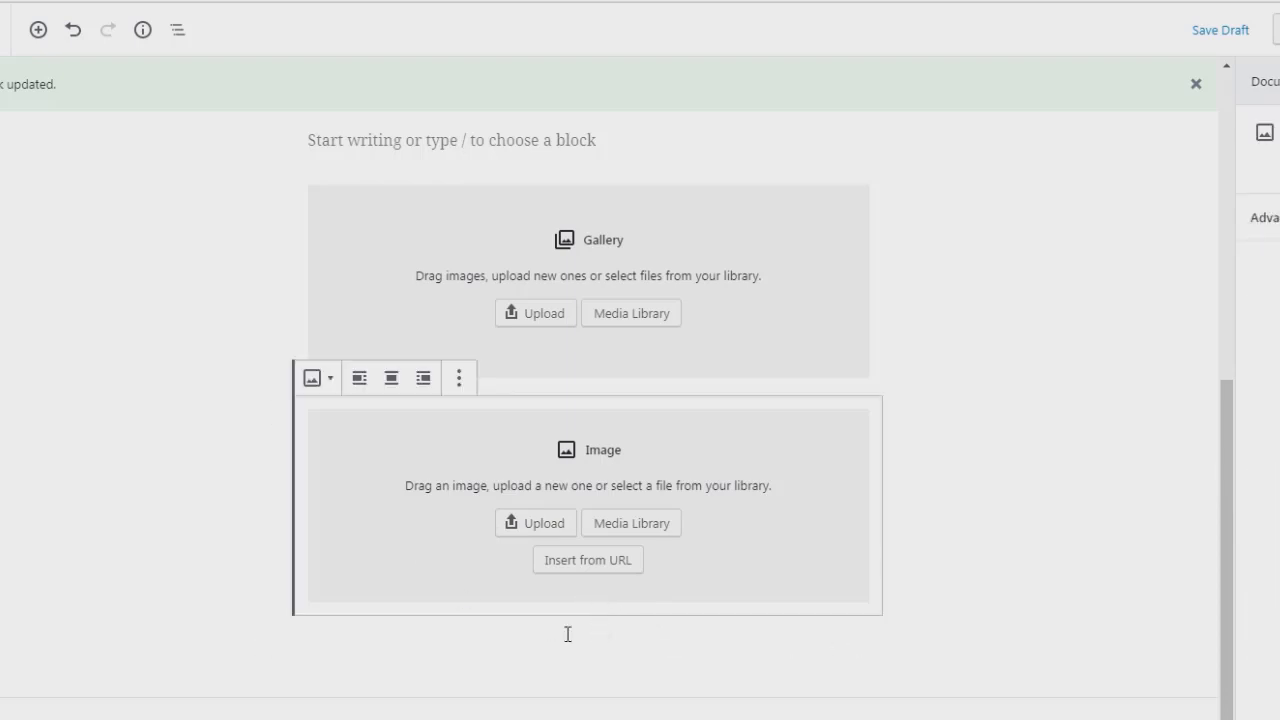
{"action": "left_click", "coordinate": [265, 648]}
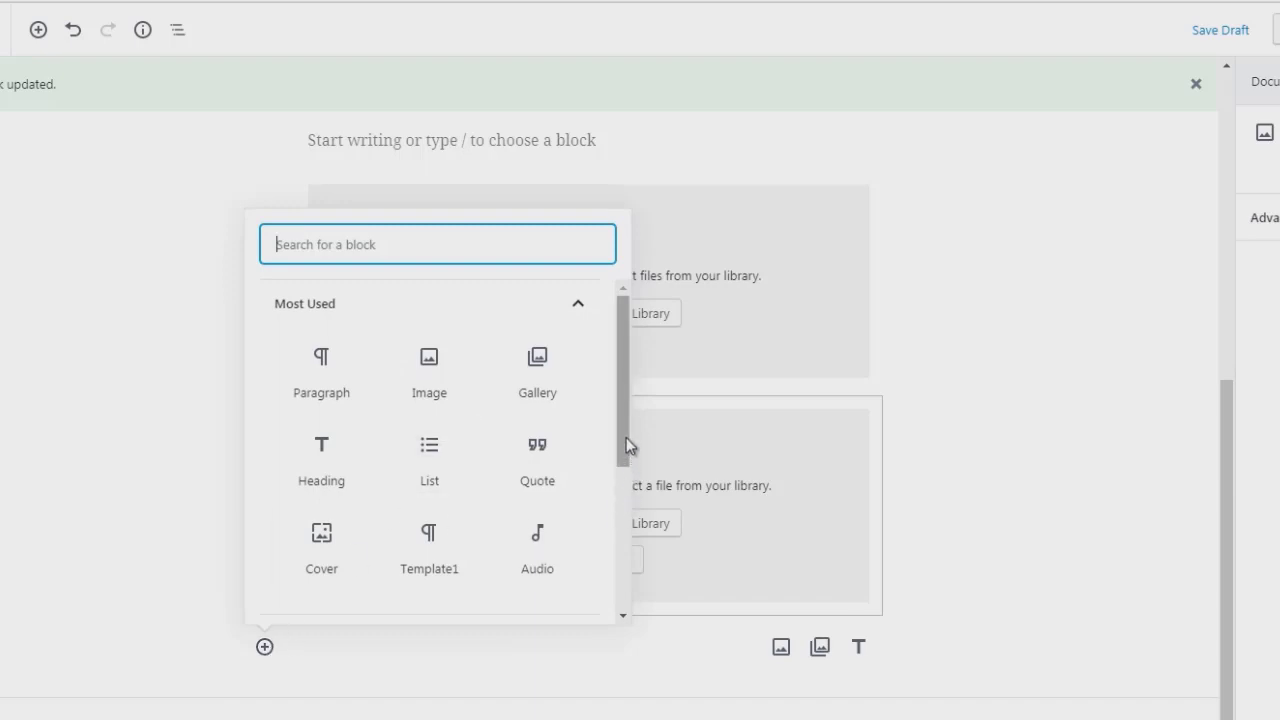
{"action": "mouse_move", "coordinate": [626, 437]}
{"action": "left_mouse_down"}
{"action": "mouse_move", "coordinate": [625, 497]}
{"action": "mouse_move", "coordinate": [622, 430]}
{"action": "left_mouse_up"}
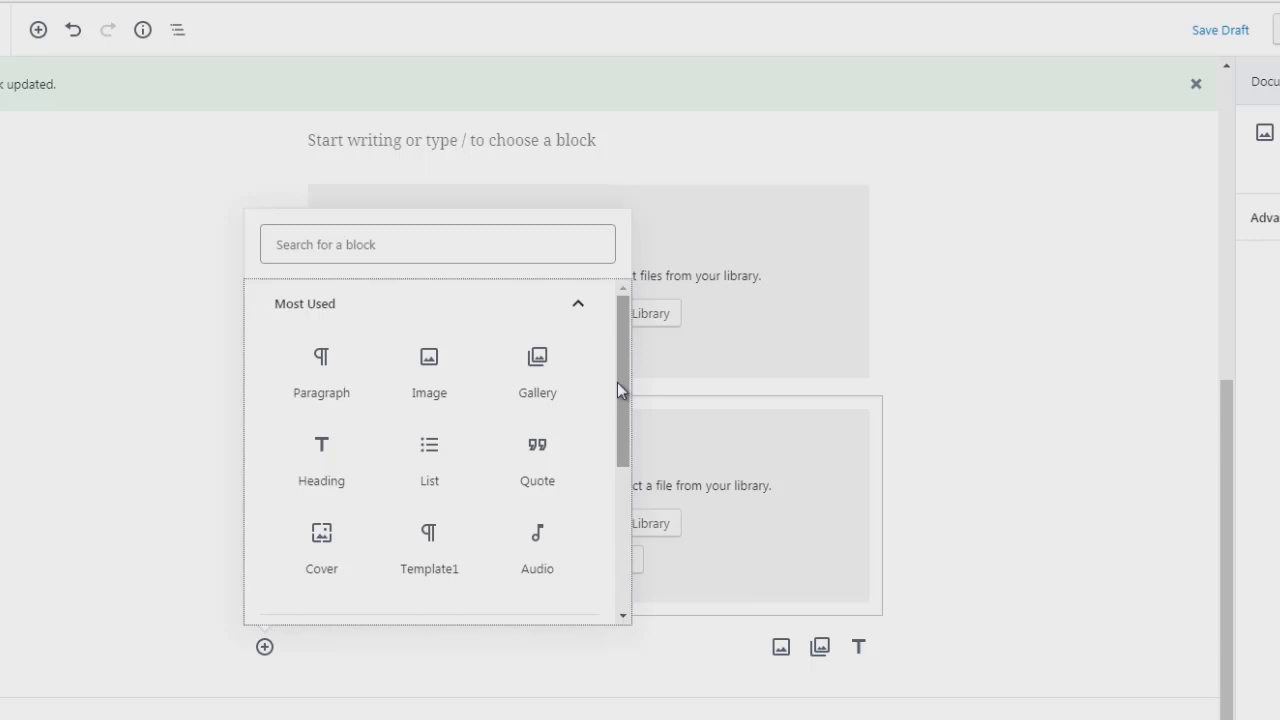
{"action": "left_click_drag", "start_coordinate": [617, 382], "coordinate": [612, 537]}
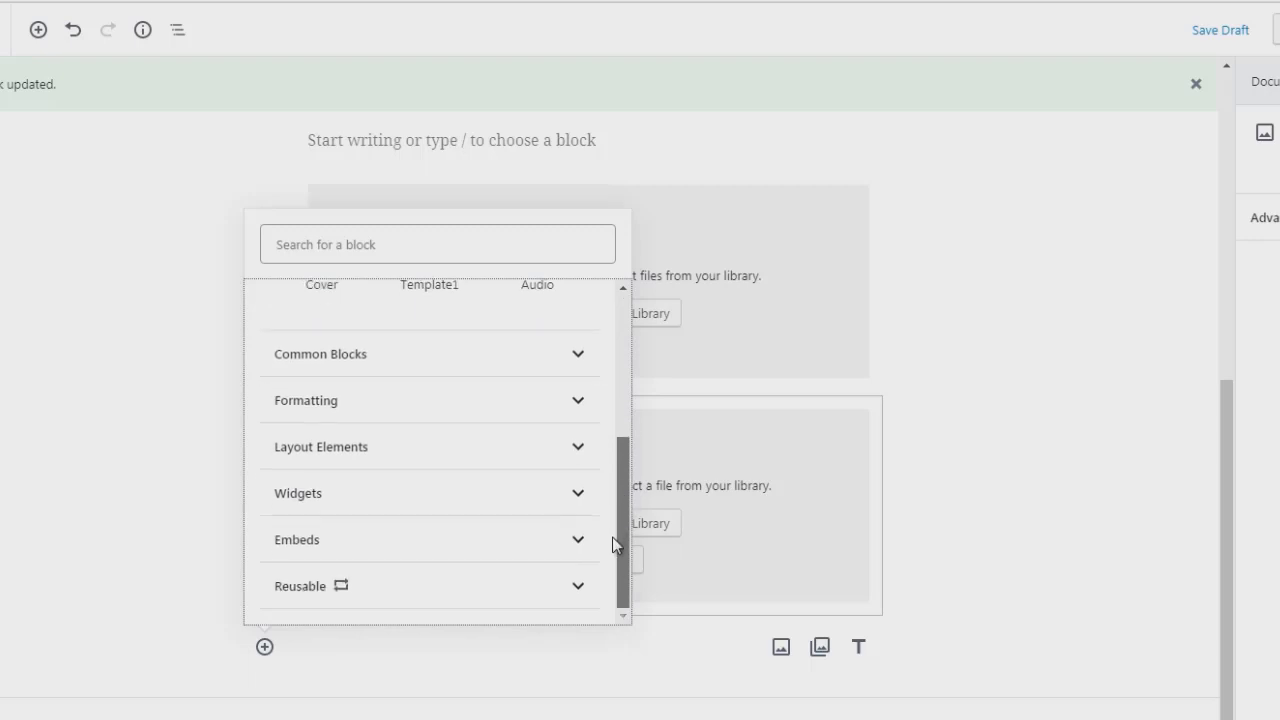
{"action": "left_click", "coordinate": [489, 360]}
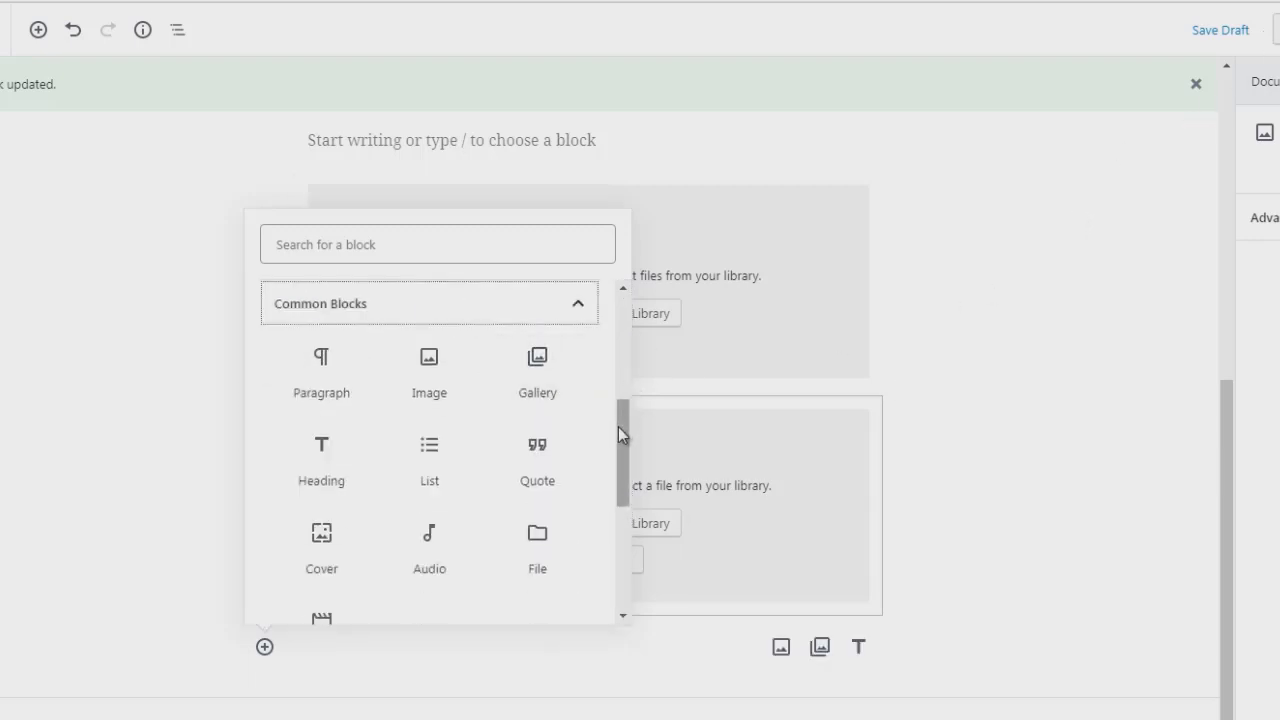
{"action": "left_click_drag", "start_coordinate": [618, 427], "coordinate": [601, 517]}
{"action": "scroll", "coordinate": [593, 545], "scroll_direction": "down", "scroll_amount": 1}
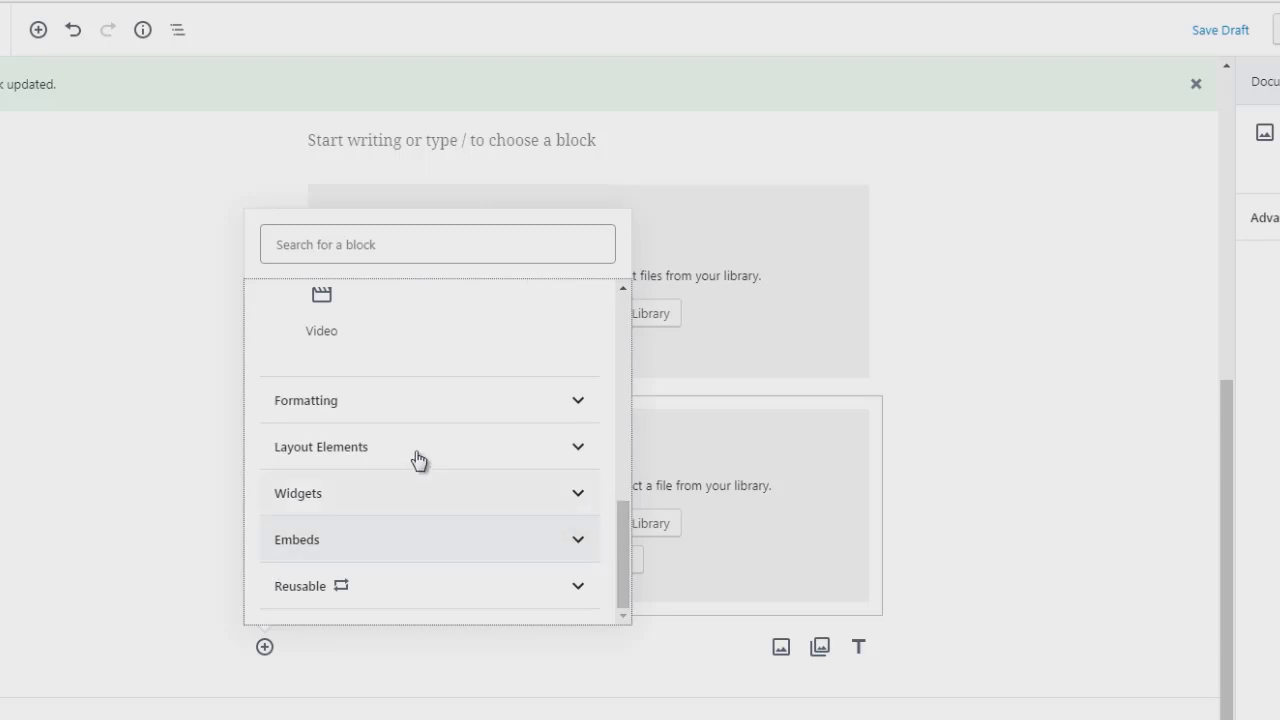
{"action": "left_click", "coordinate": [409, 502]}
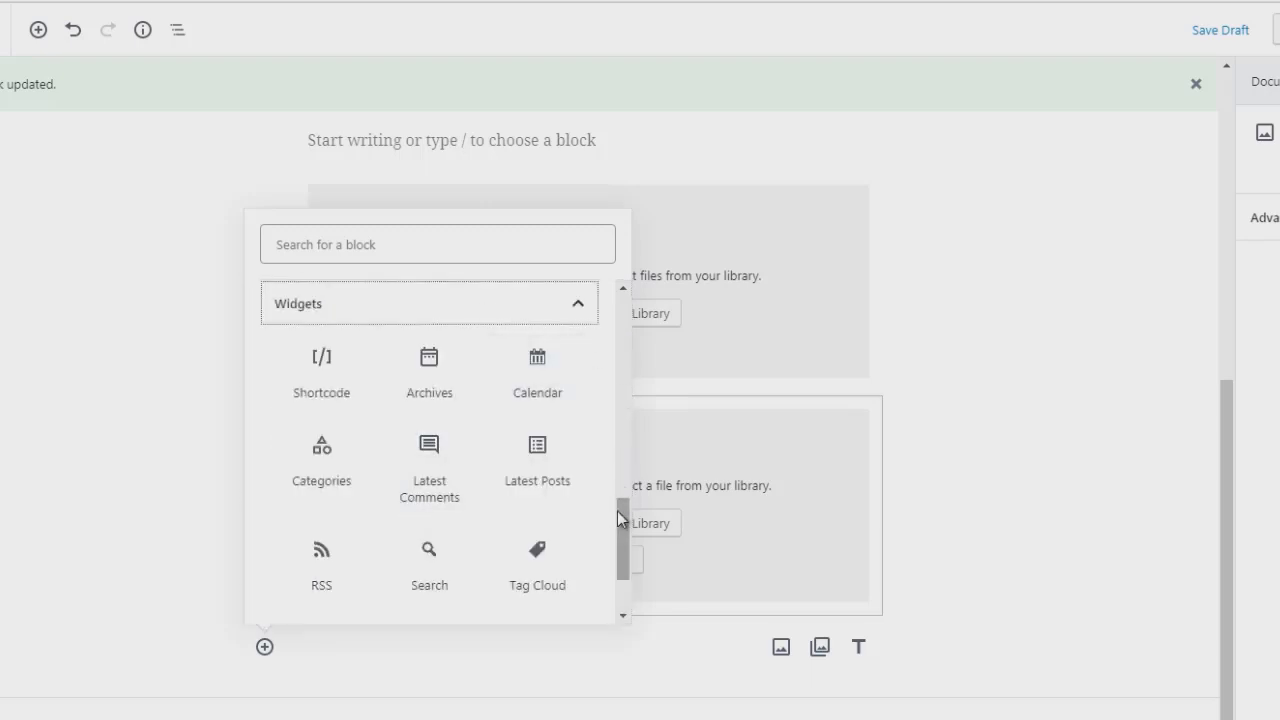
{"action": "left_click_drag", "start_coordinate": [617, 511], "coordinate": [617, 514]}
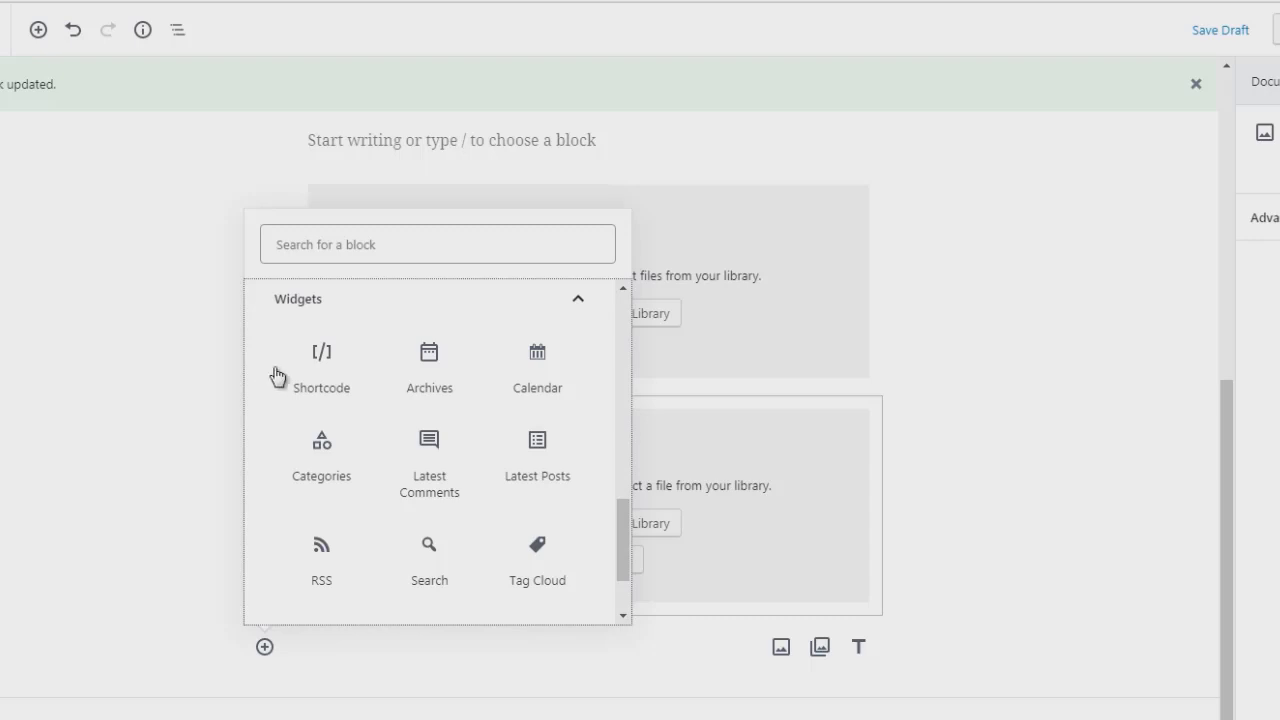
{"action": "left_click", "coordinate": [310, 367]}
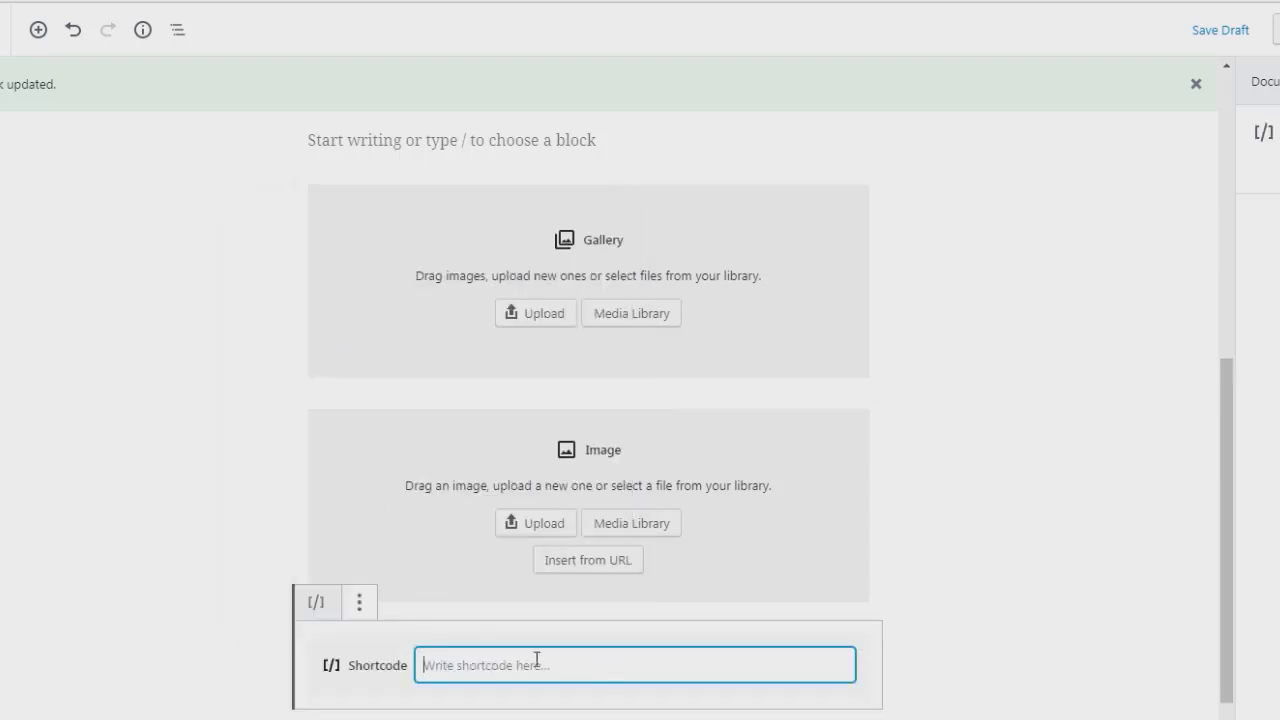
{"action": "scroll", "coordinate": [1233, 537], "scroll_direction": "down", "scroll_amount": 1}
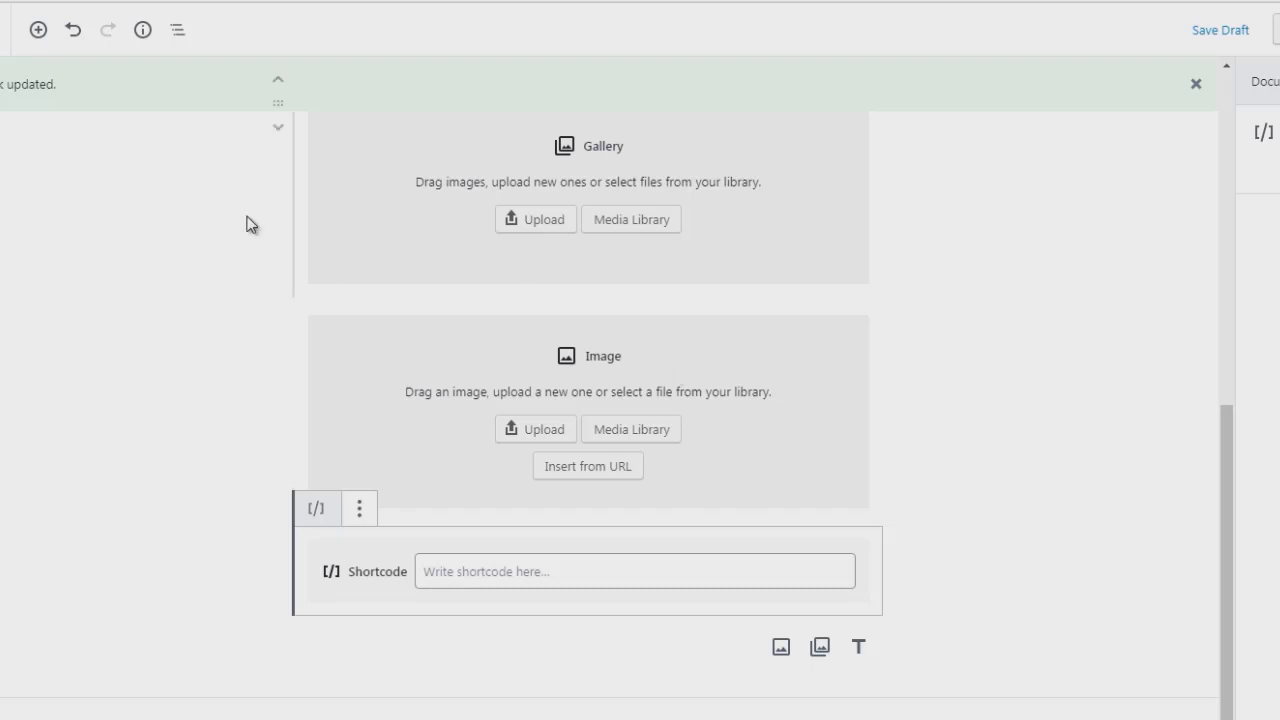
Step: Jump to the list block using the block navigation outline, and deselect it
{"action": "left_click", "coordinate": [175, 31]}
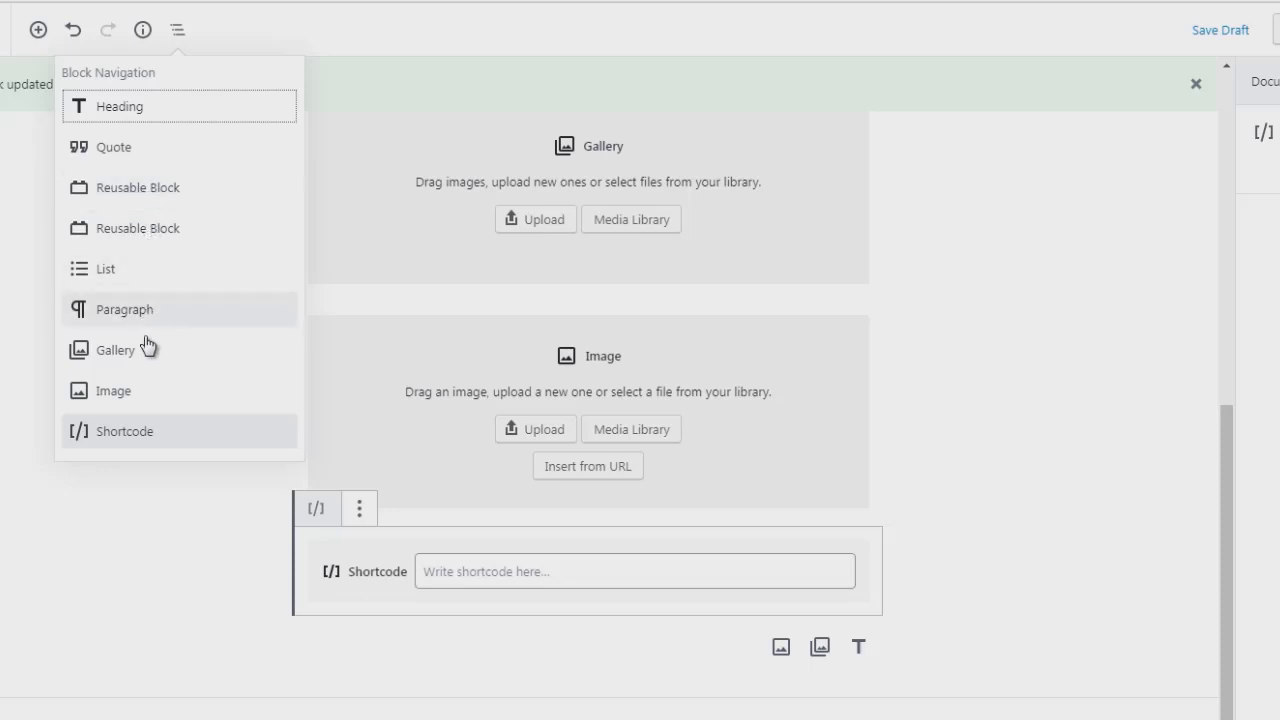
{"action": "left_click", "coordinate": [105, 270]}
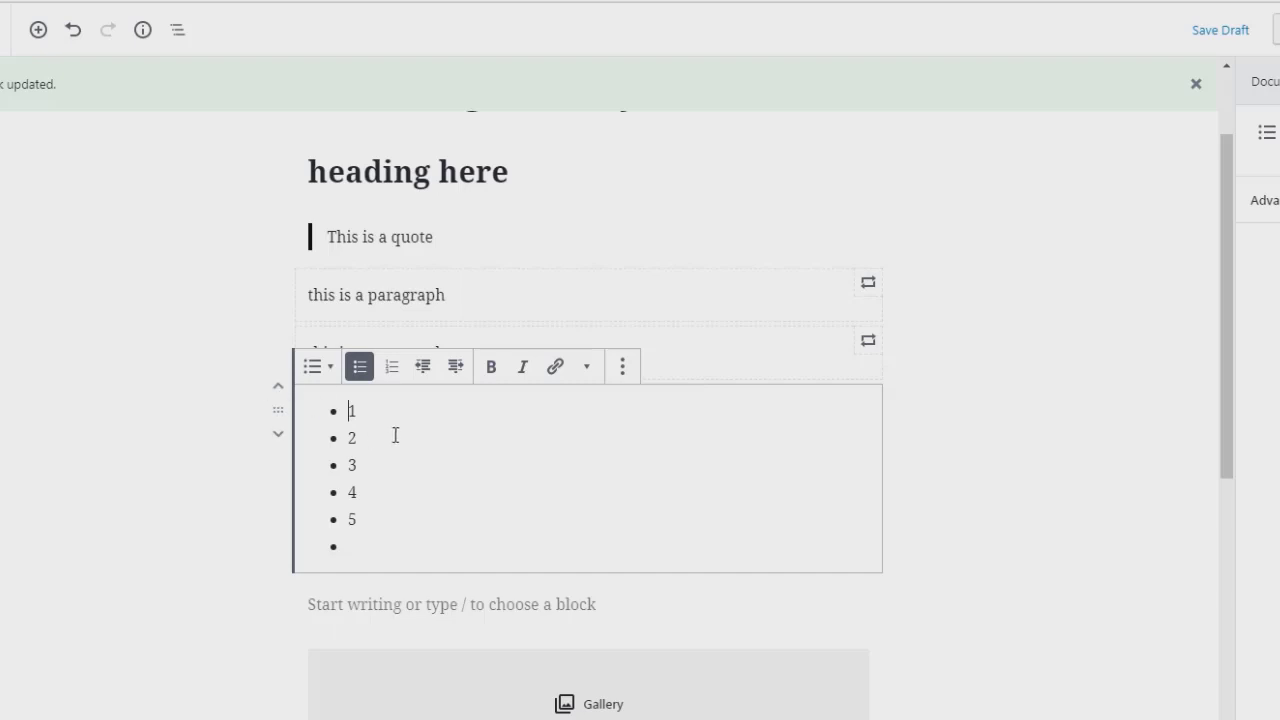
{"action": "left_click", "coordinate": [253, 326]}
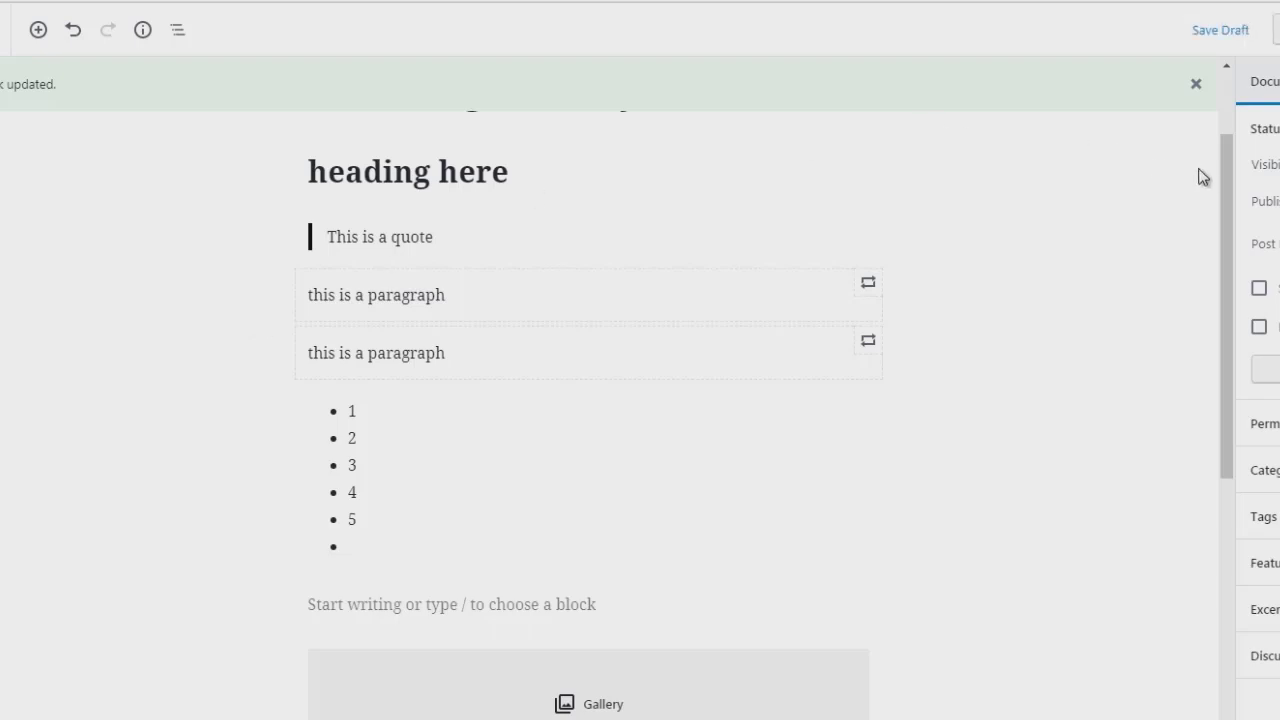
{"action": "scroll", "coordinate": [1229, 191], "scroll_direction": "down", "scroll_amount": 1}
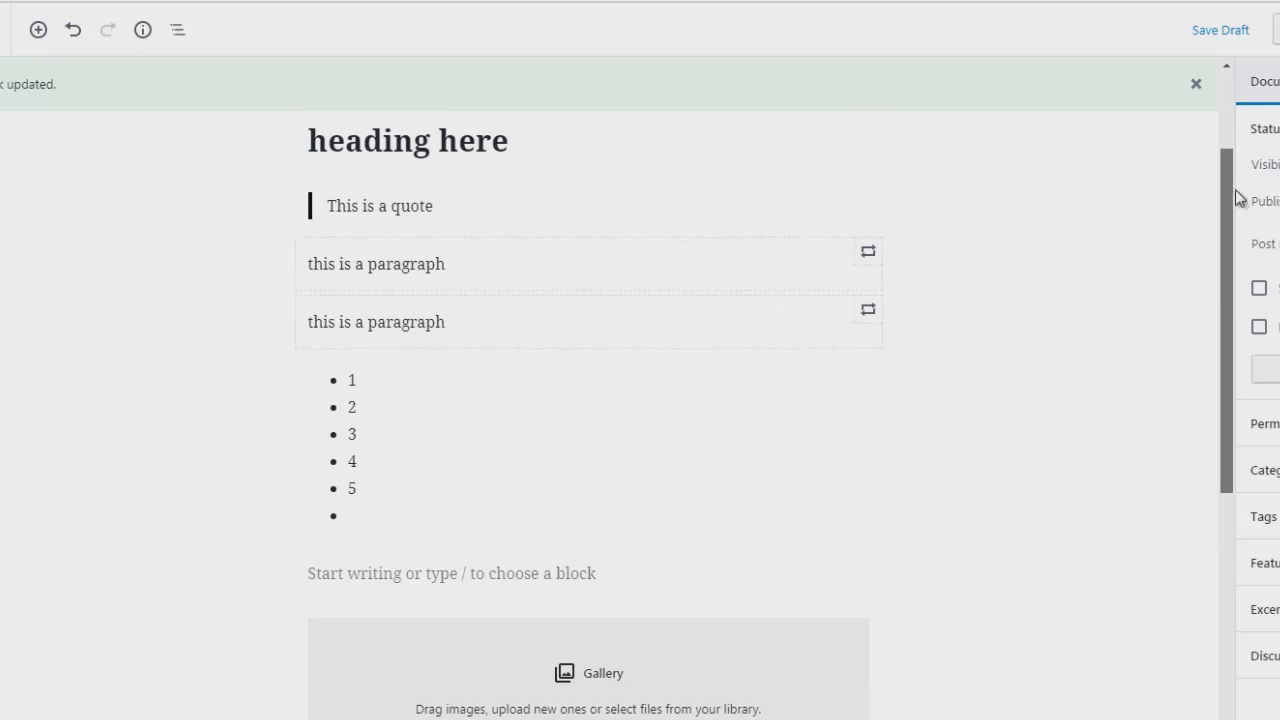
{"action": "scroll", "coordinate": [1238, 197], "scroll_direction": "up", "scroll_amount": 1}
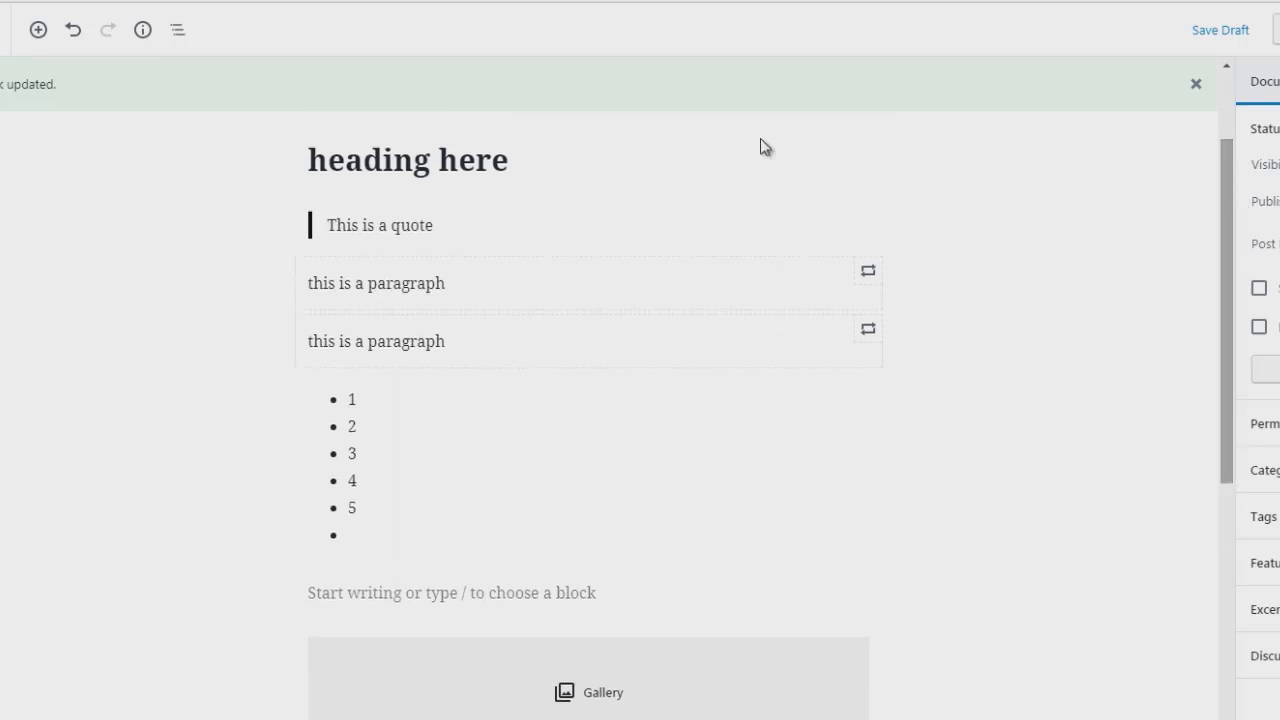
Step: Jump to the image block using the block navigation outline, and deselect it
{"action": "left_click", "coordinate": [176, 36]}
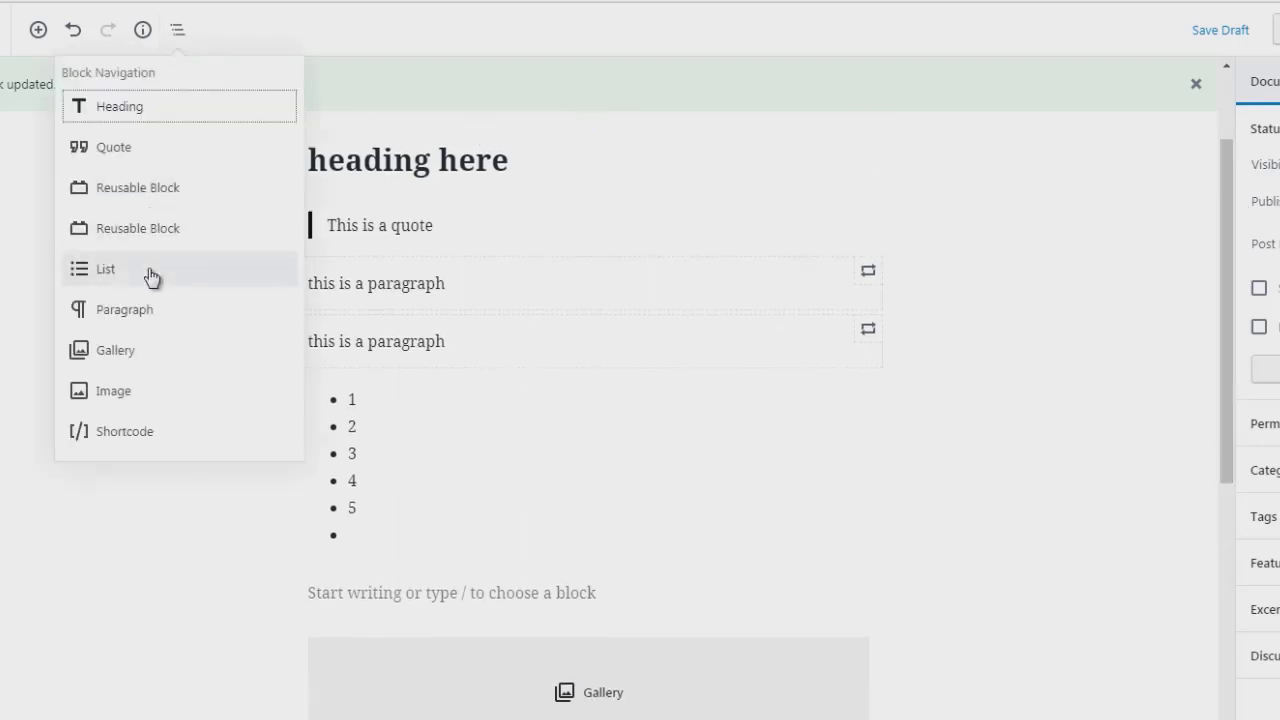
{"action": "left_click", "coordinate": [113, 391]}
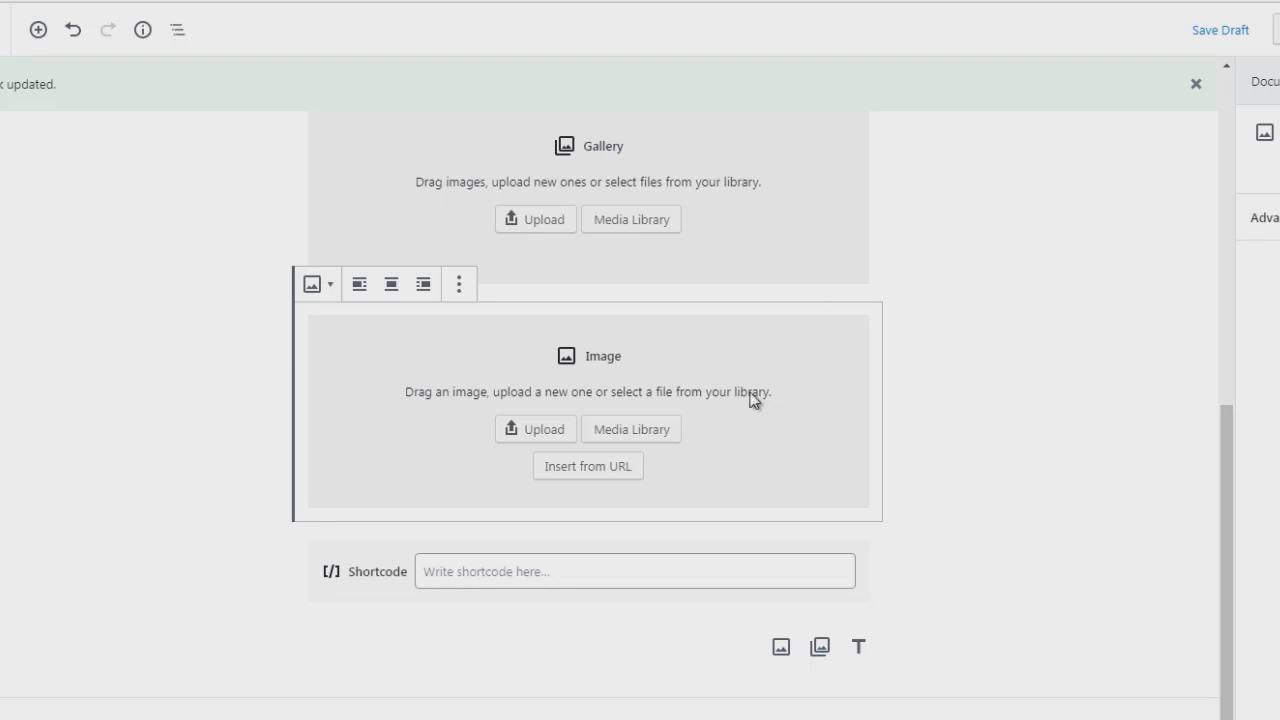
{"action": "left_click", "coordinate": [1031, 262]}
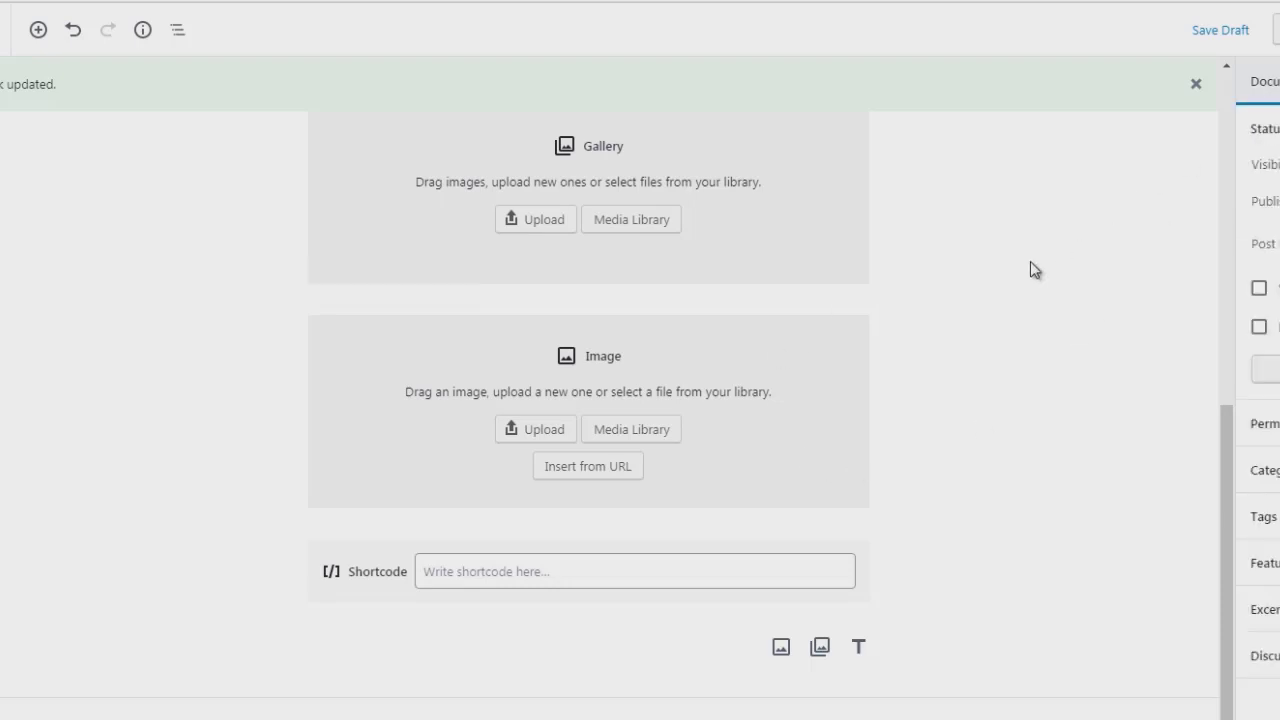